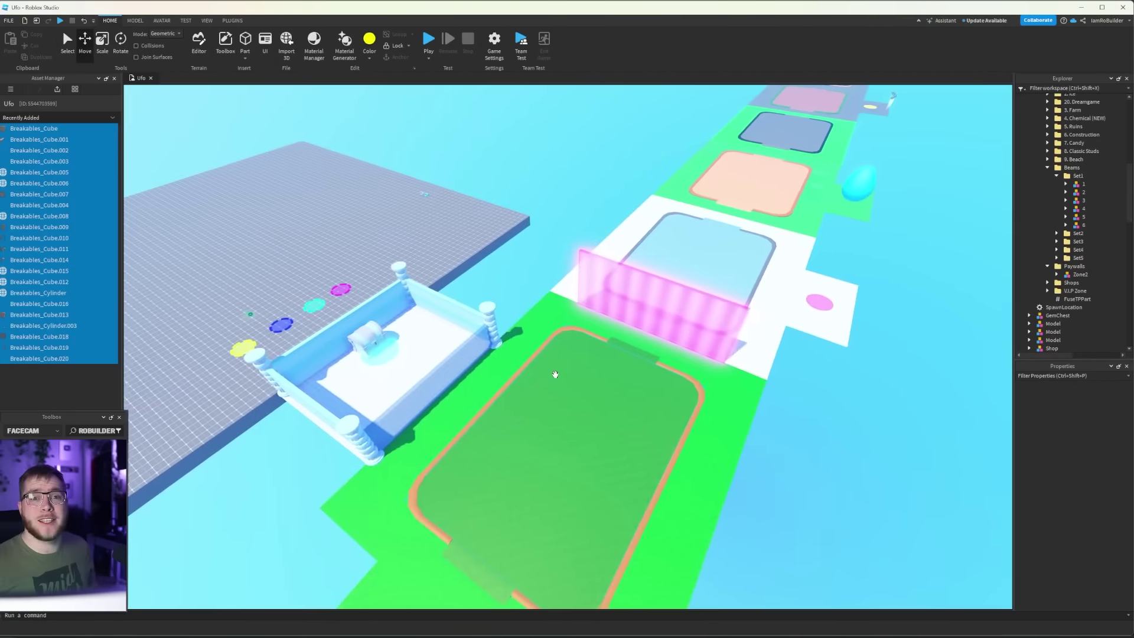
- Fly over the green field to reveal the Beam Shop area, then run and stop a playtest
mouse_move(554, 376)
right_down()
mouse_move(621, 282)
mouse_move(529, 336)
right_up()
key(w)
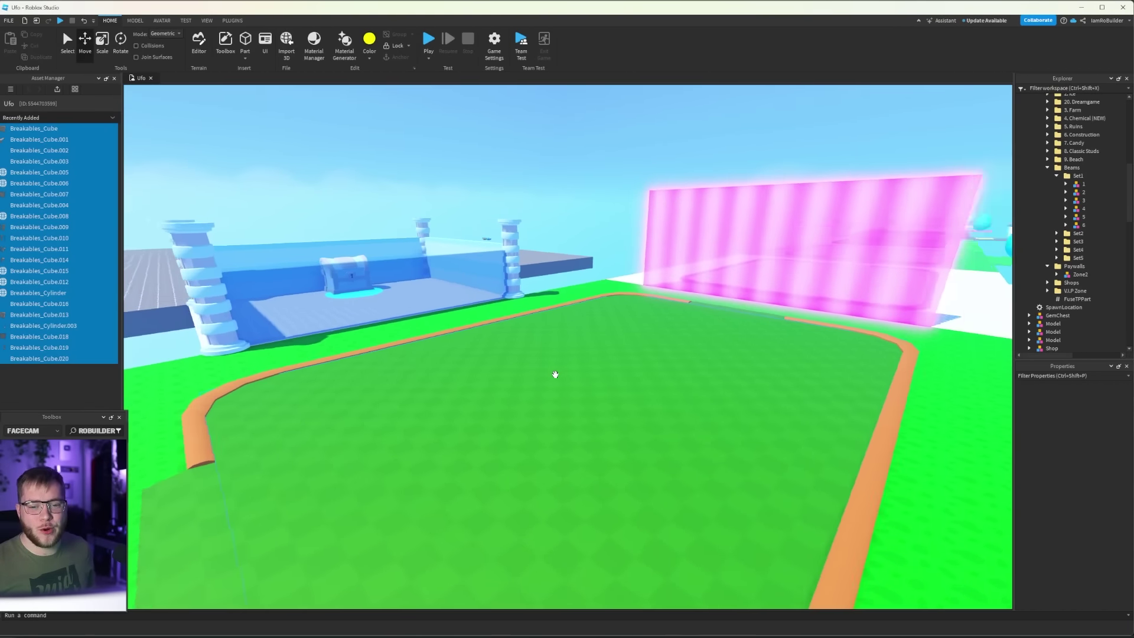
key(s)
key(s)
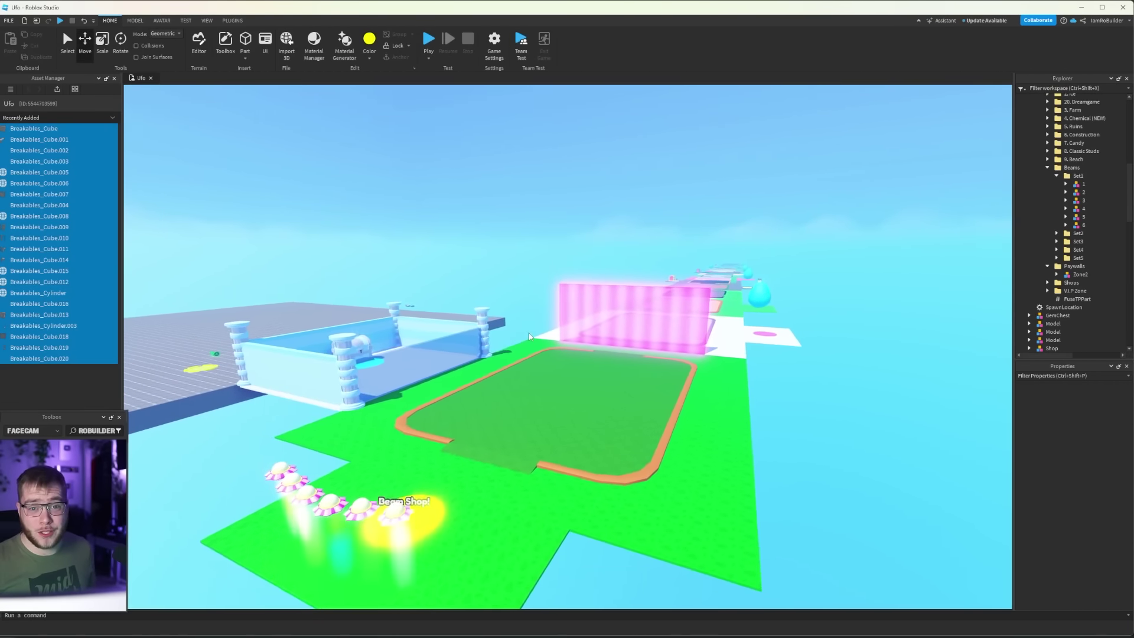
key(F5)
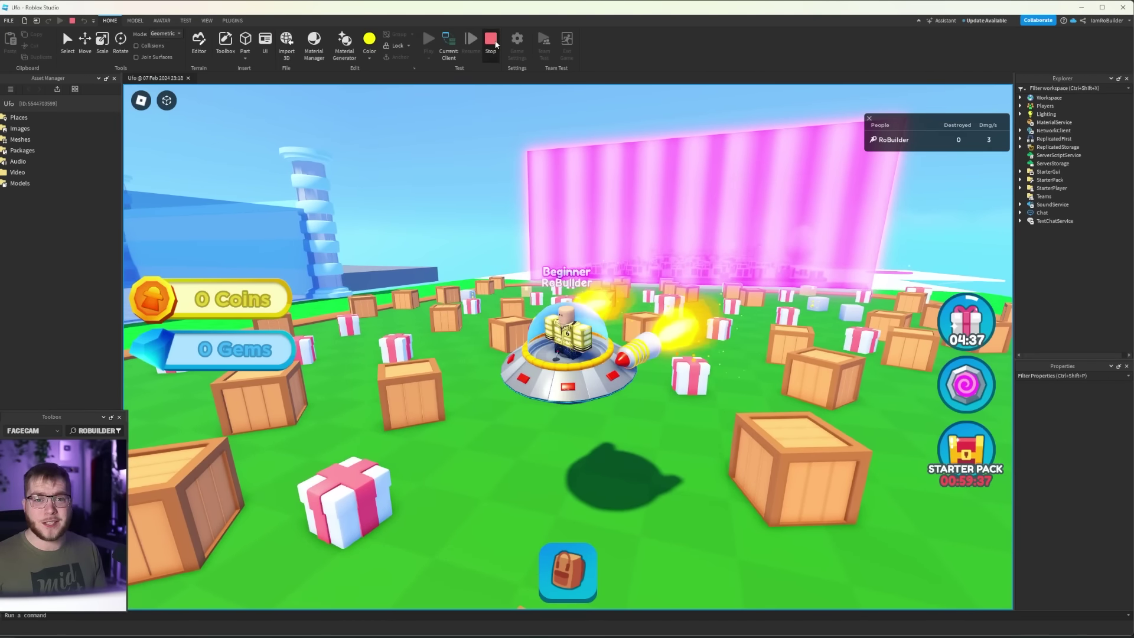
click(491, 40)
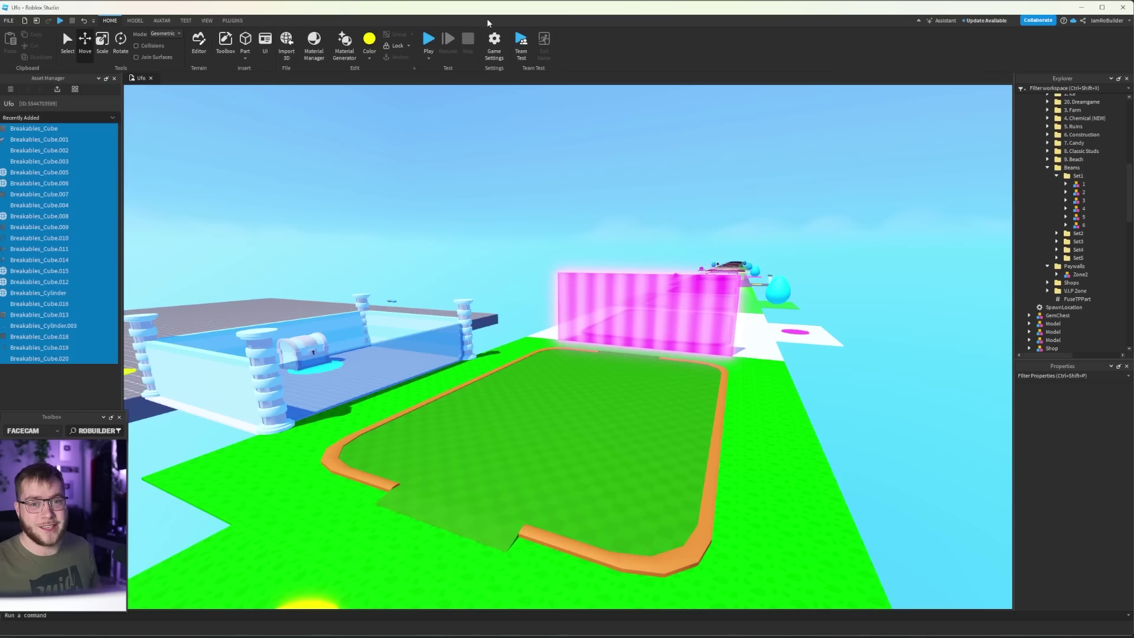
- Tour the pink barrier, treasure chest, Beam Shop, sell pads and egg field, then switch to Snipping Tool
right_drag(549, 292, 533, 270)
key(w)
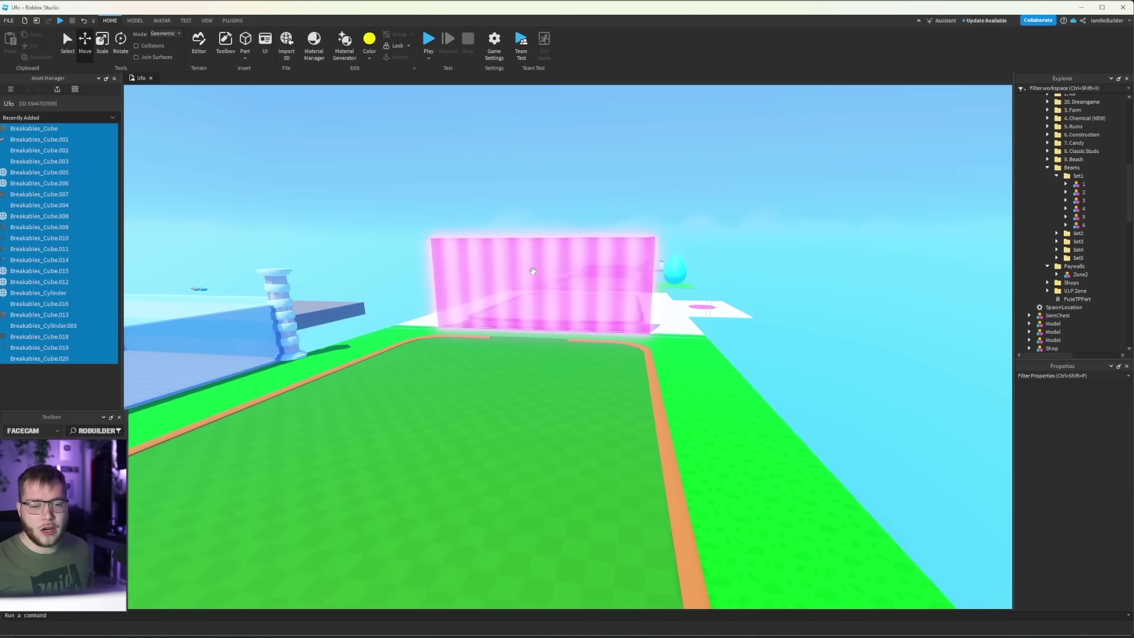
key(w)
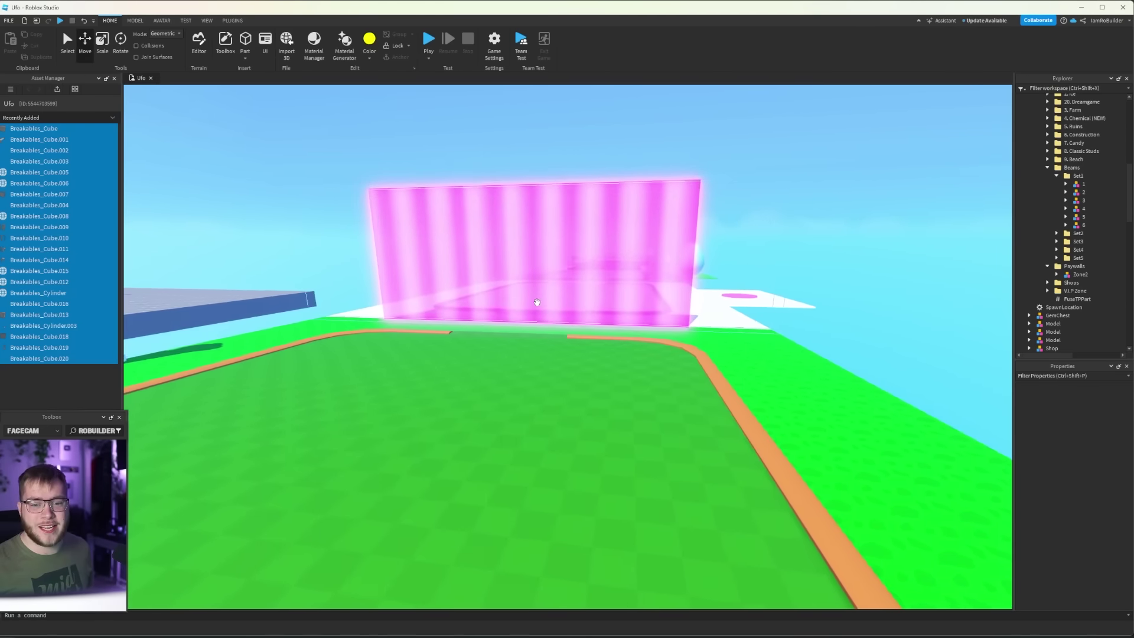
key(f)
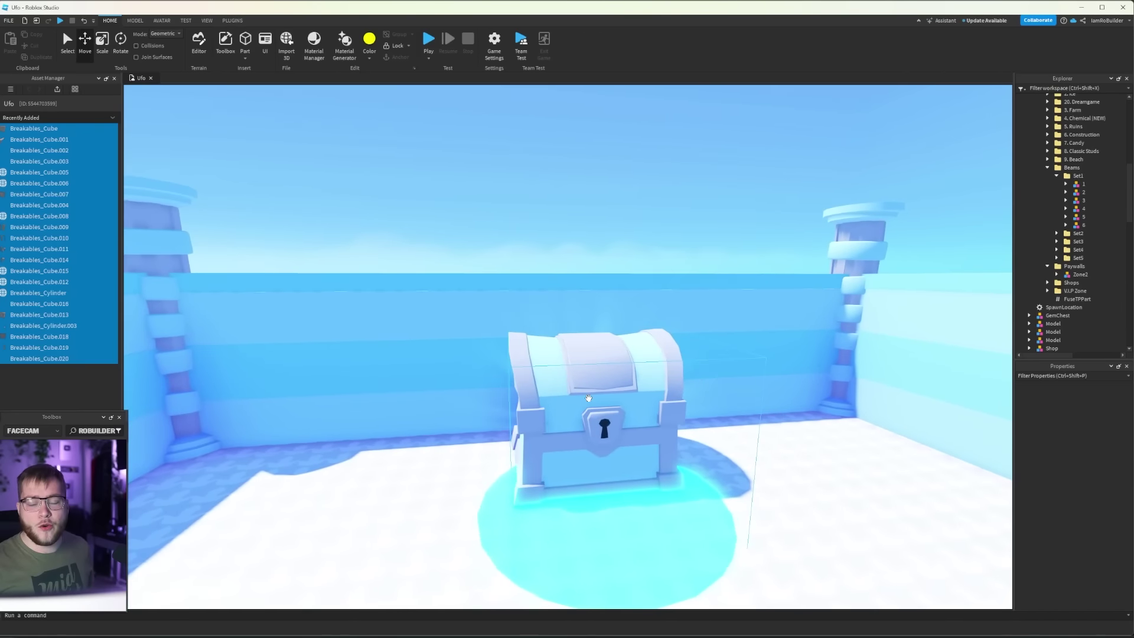
scroll(594, 393, down, 5)
key(f)
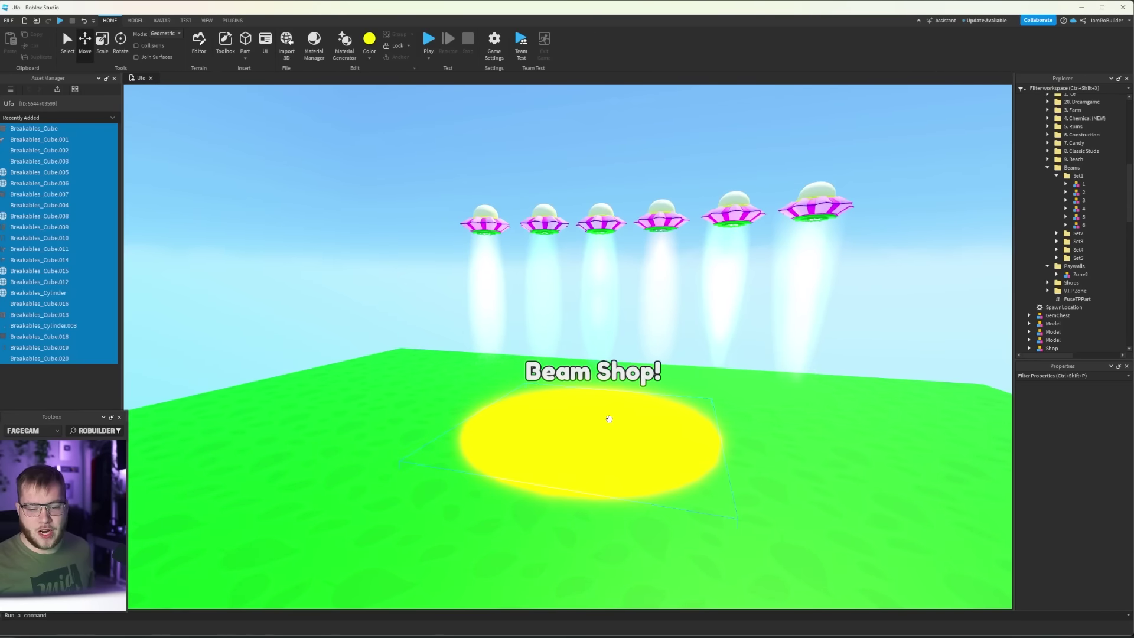
mouse_move(565, 374)
right_down()
mouse_move(658, 414)
mouse_move(607, 430)
right_up()
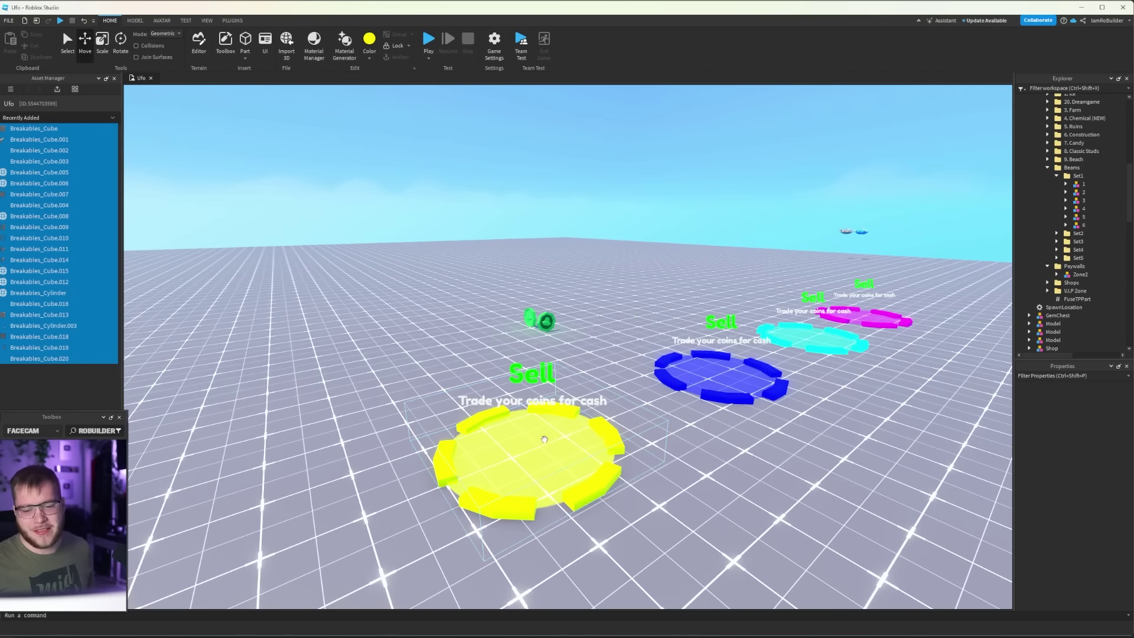
mouse_move(547, 439)
right_down()
mouse_move(541, 446)
mouse_move(640, 384)
mouse_move(553, 369)
right_up()
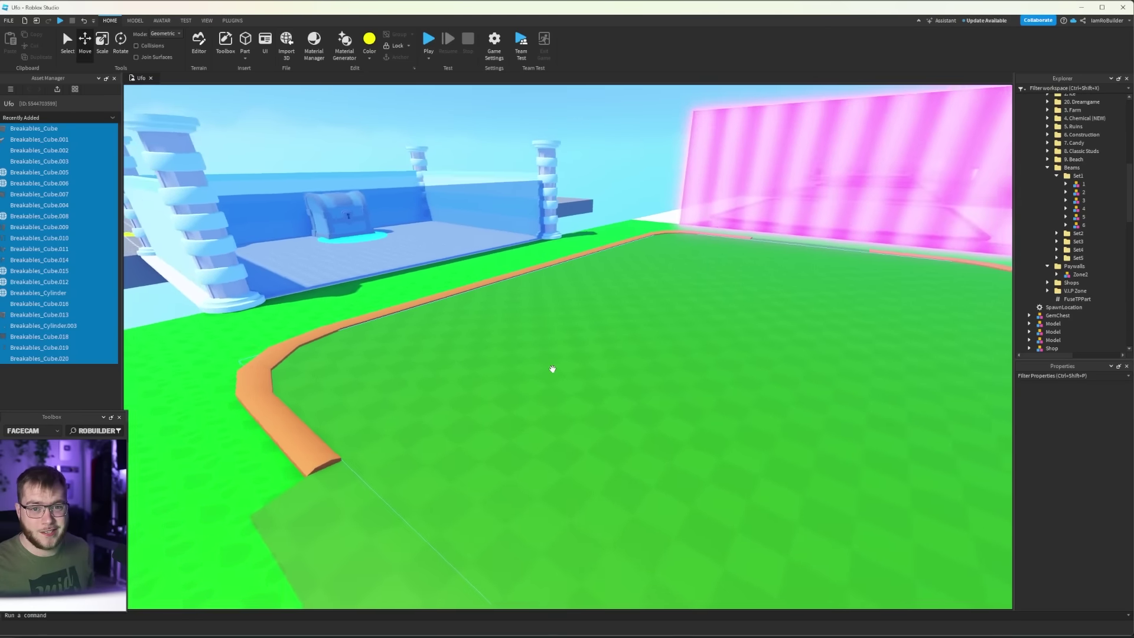
key(alt+Tab)
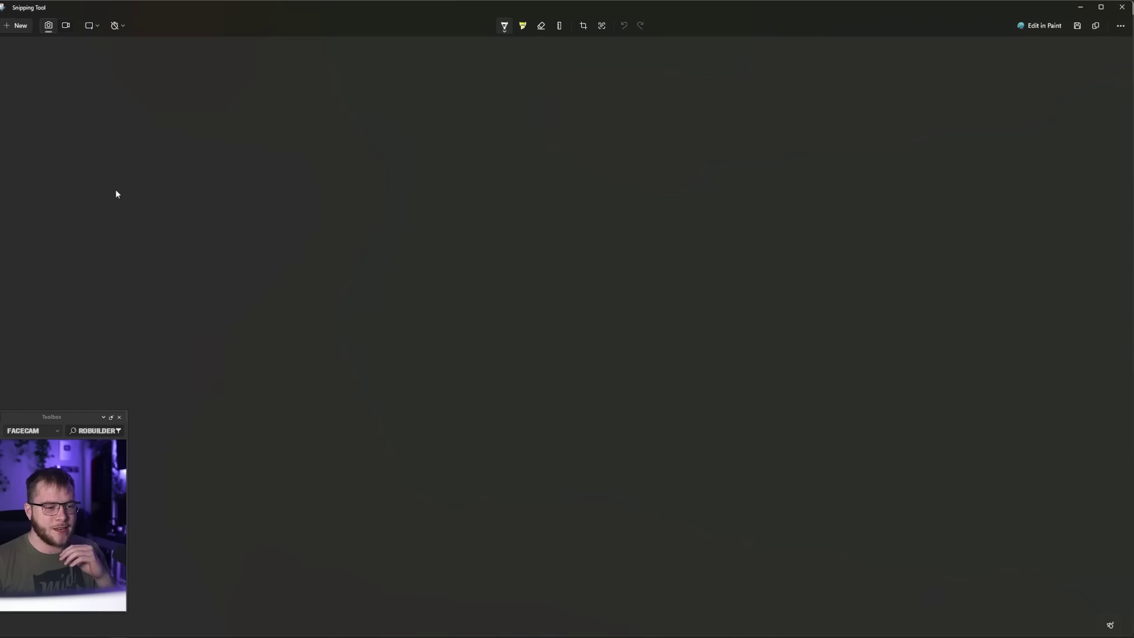
- Sketch a saucer-topped pillar and a bowl on spring legs with red marks in its band
mouse_move(156, 200)
mouse_down()
mouse_move(189, 212)
mouse_move(81, 217)
mouse_move(106, 222)
mouse_move(106, 348)
mouse_move(90, 401)
mouse_up()
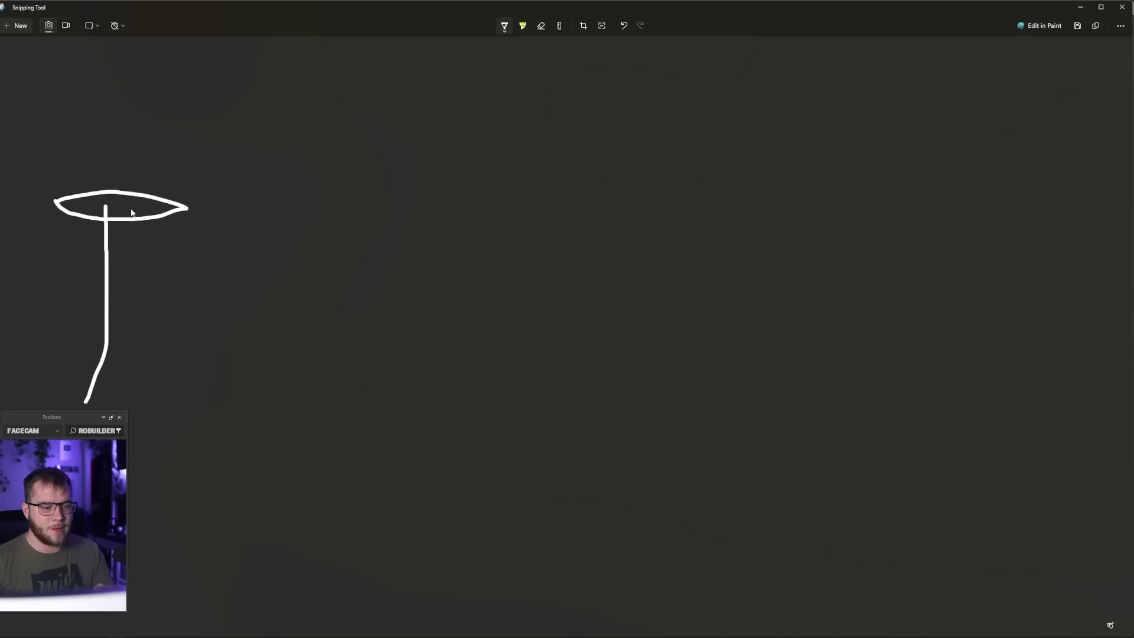
mouse_move(128, 299)
mouse_down()
mouse_move(146, 381)
mouse_move(82, 402)
mouse_move(165, 417)
mouse_move(156, 391)
mouse_up()
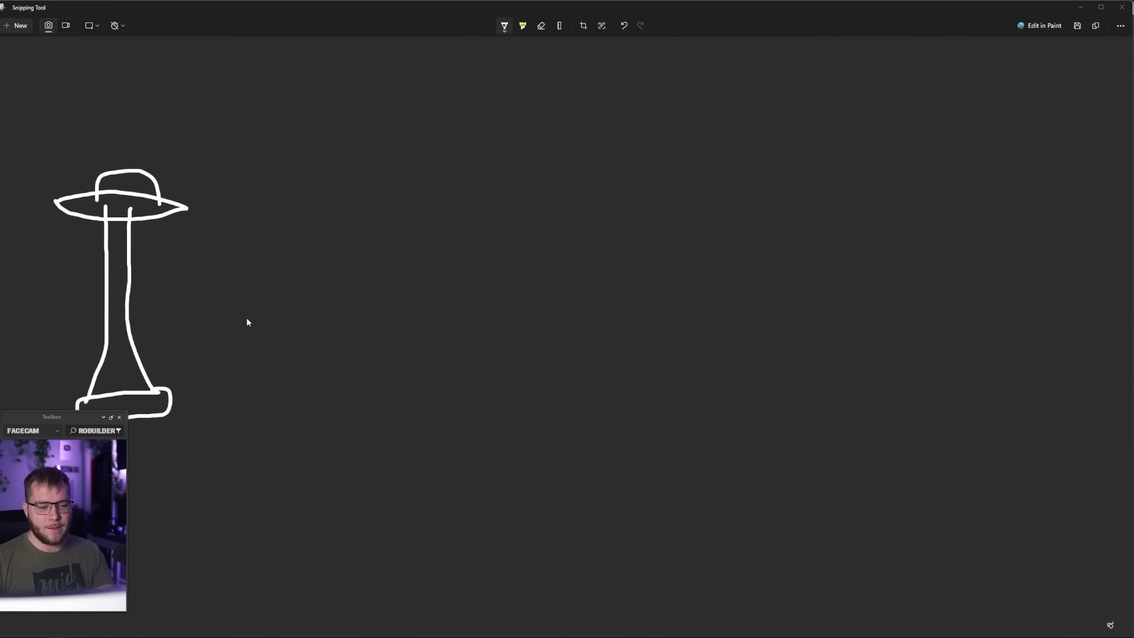
mouse_move(247, 310)
mouse_down()
mouse_move(252, 323)
mouse_move(352, 307)
mouse_move(258, 320)
mouse_up()
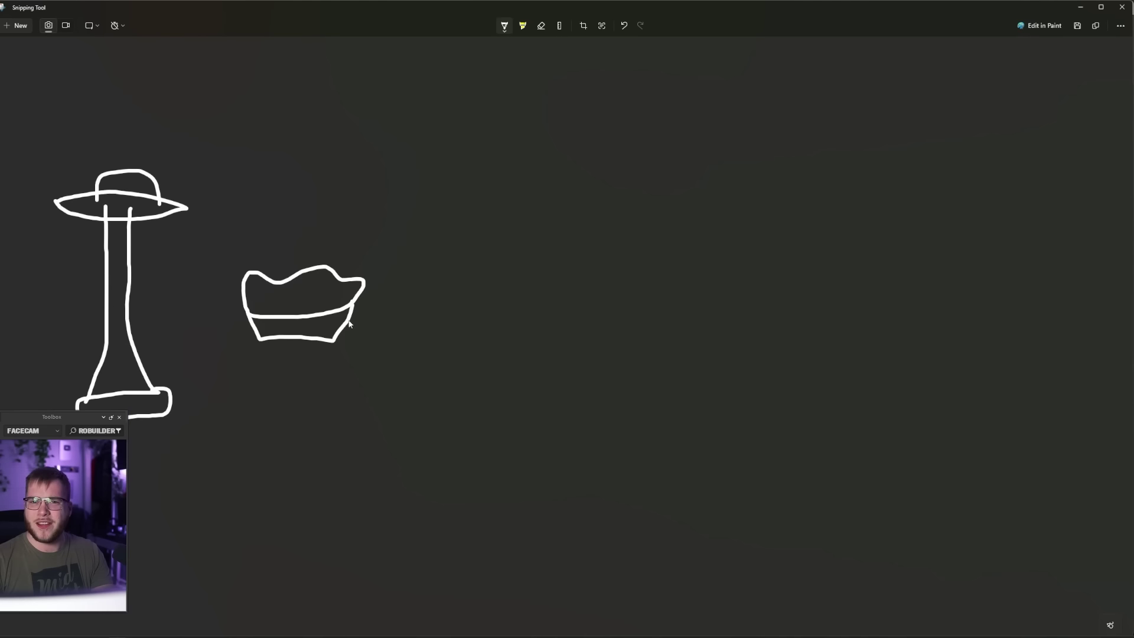
drag(280, 340, 287, 351)
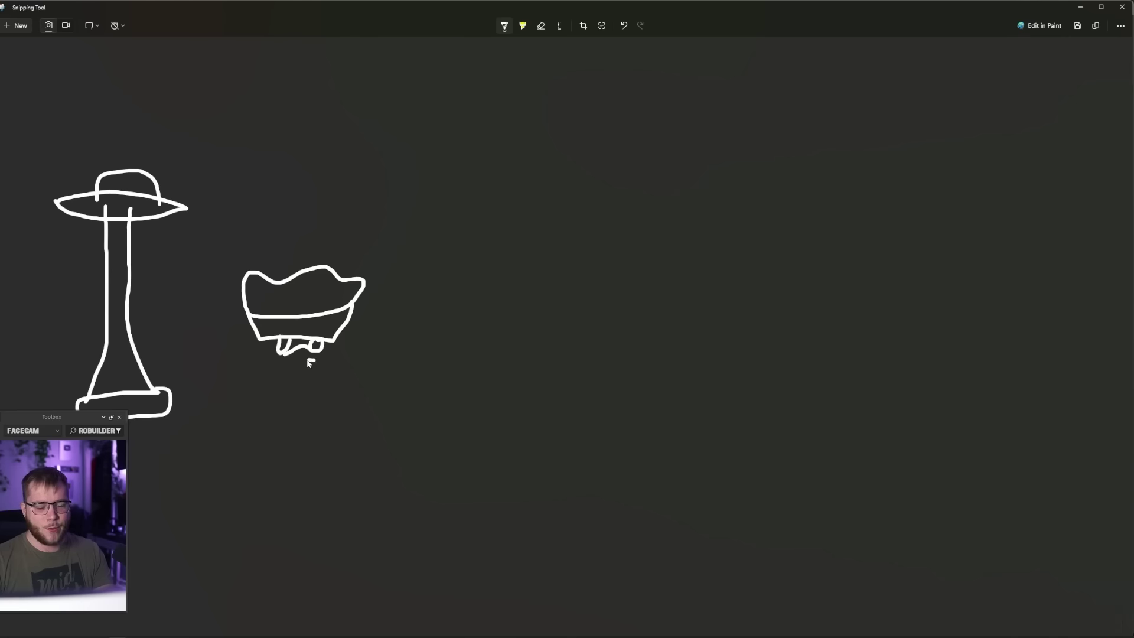
drag(334, 366, 330, 360)
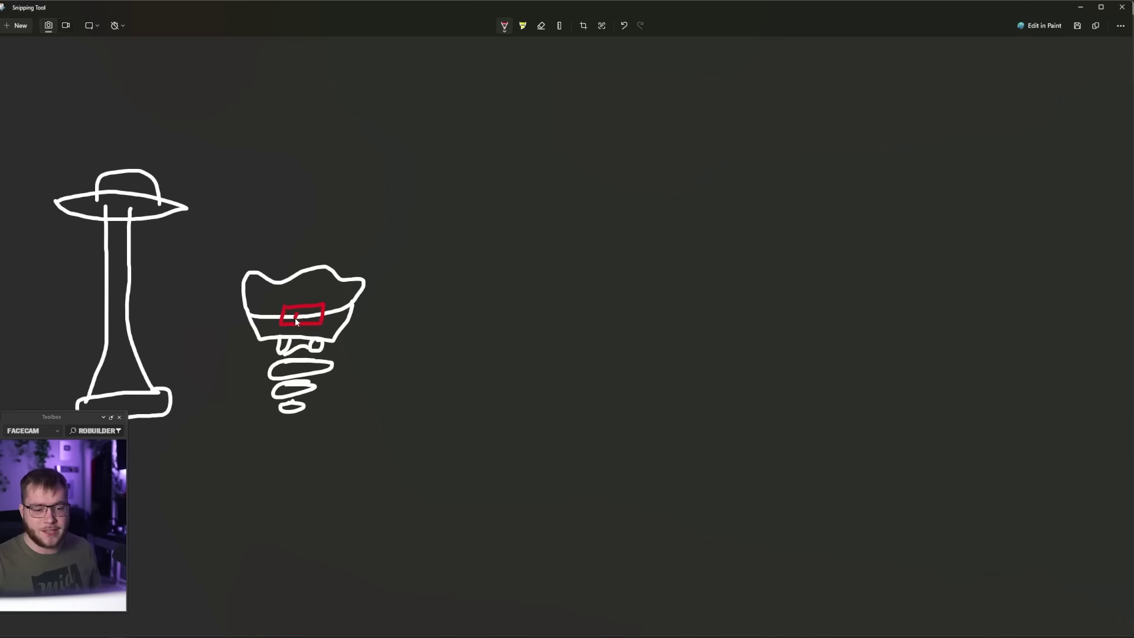
drag(296, 320, 315, 312)
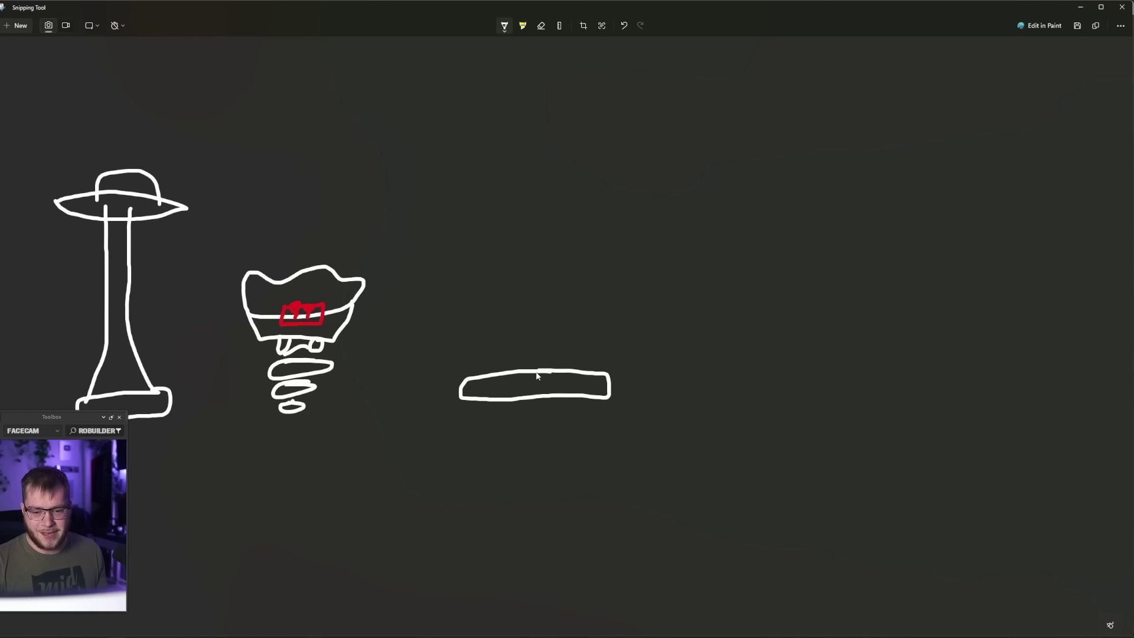
- Draw the chest's left and right spring posts, undoing the too-tall curved back
drag(460, 355, 436, 375)
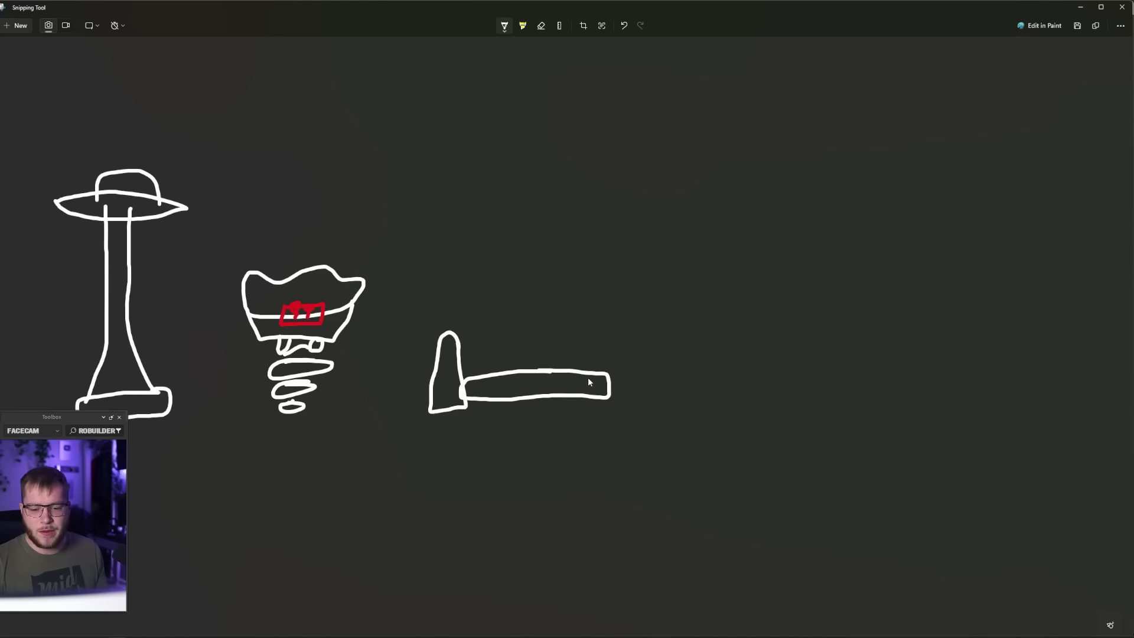
mouse_move(635, 352)
mouse_down()
mouse_move(612, 416)
mouse_move(629, 453)
mouse_up()
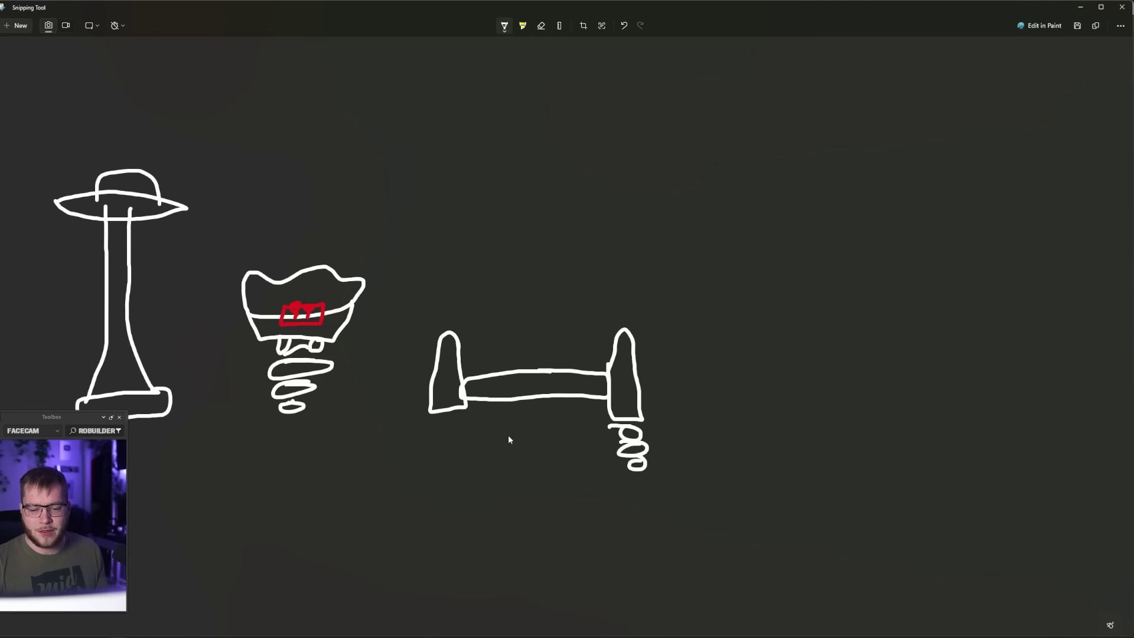
mouse_move(459, 350)
mouse_down()
mouse_move(457, 232)
mouse_move(547, 219)
mouse_up()
drag(596, 250, 607, 356)
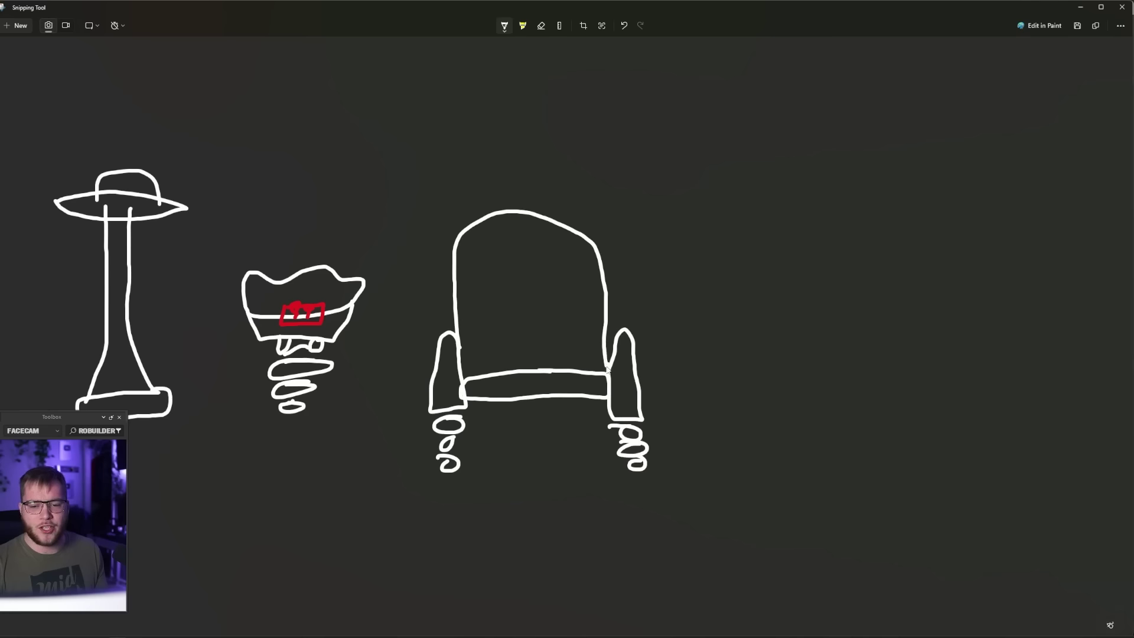
key(ctrl+z)
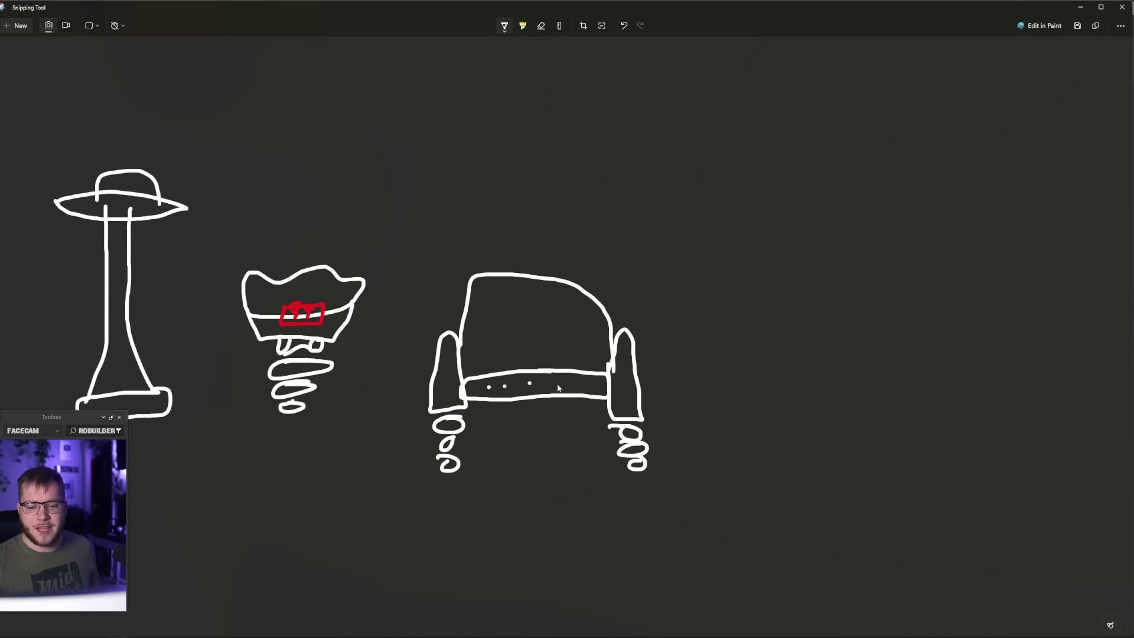
- Add a dotted base strip, two cross bands and a square emblem to the chest
drag(610, 407, 640, 409)
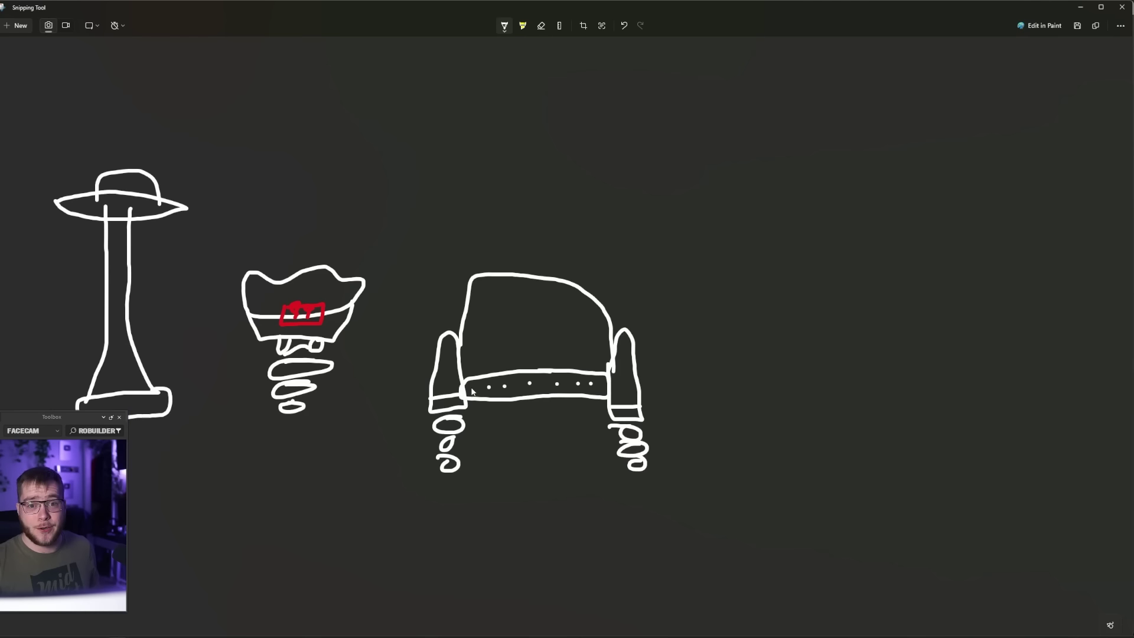
drag(464, 317, 609, 317)
drag(490, 337, 611, 338)
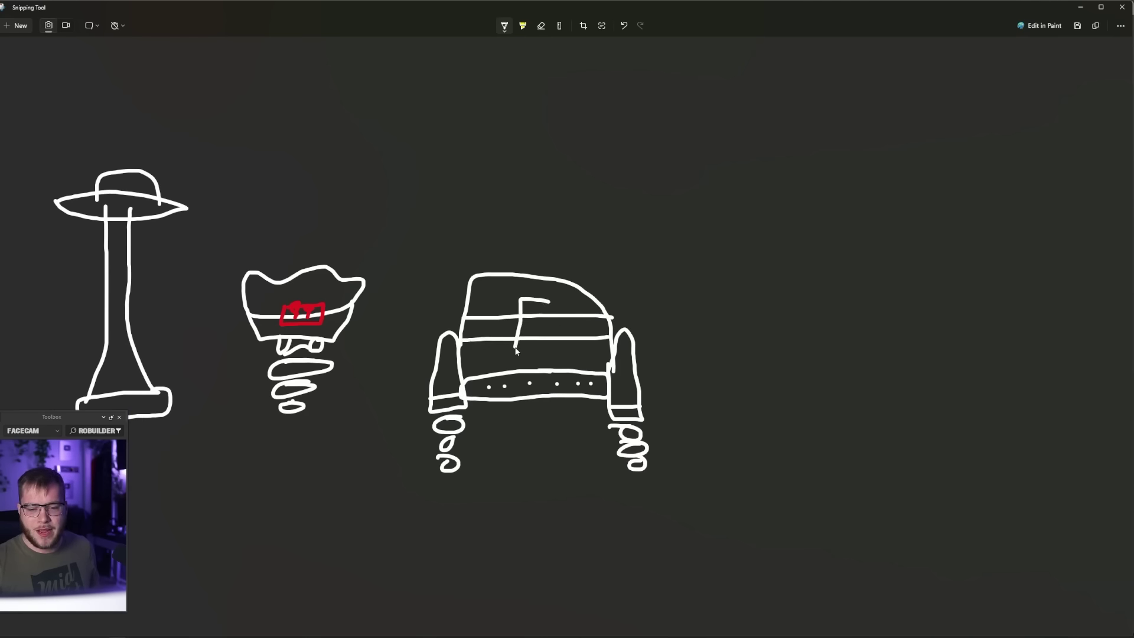
mouse_move(516, 347)
mouse_down()
mouse_move(556, 326)
mouse_move(550, 317)
mouse_up()
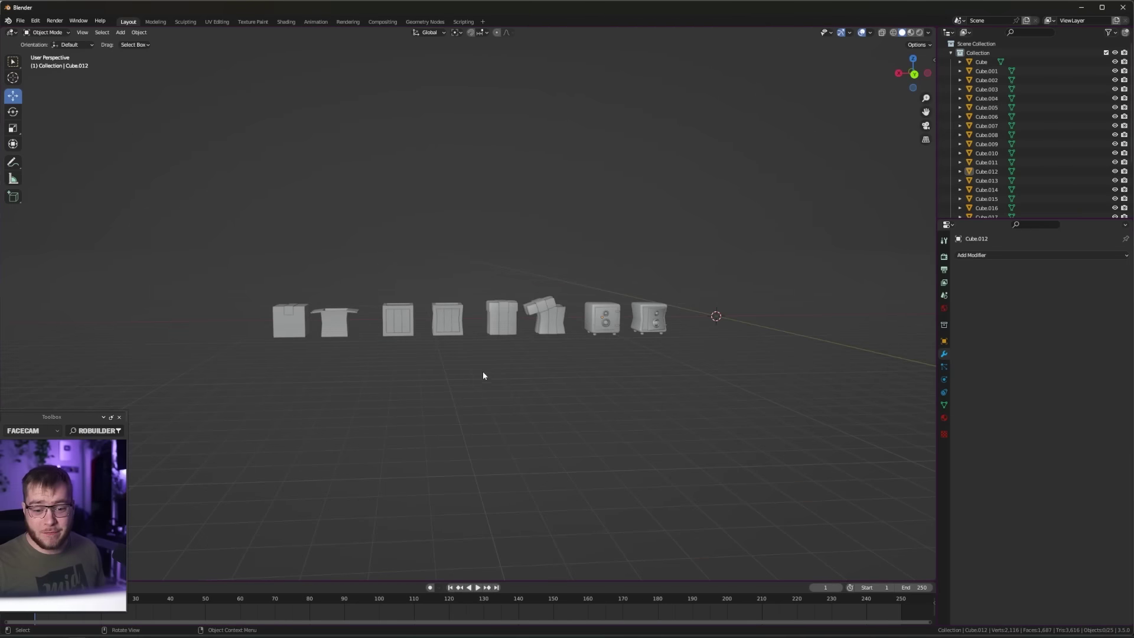
scroll(485, 370, down, 2)
- Select all the crate models and rename Collection 2 to 'Gameplay Assets'
drag(285, 230, 649, 397)
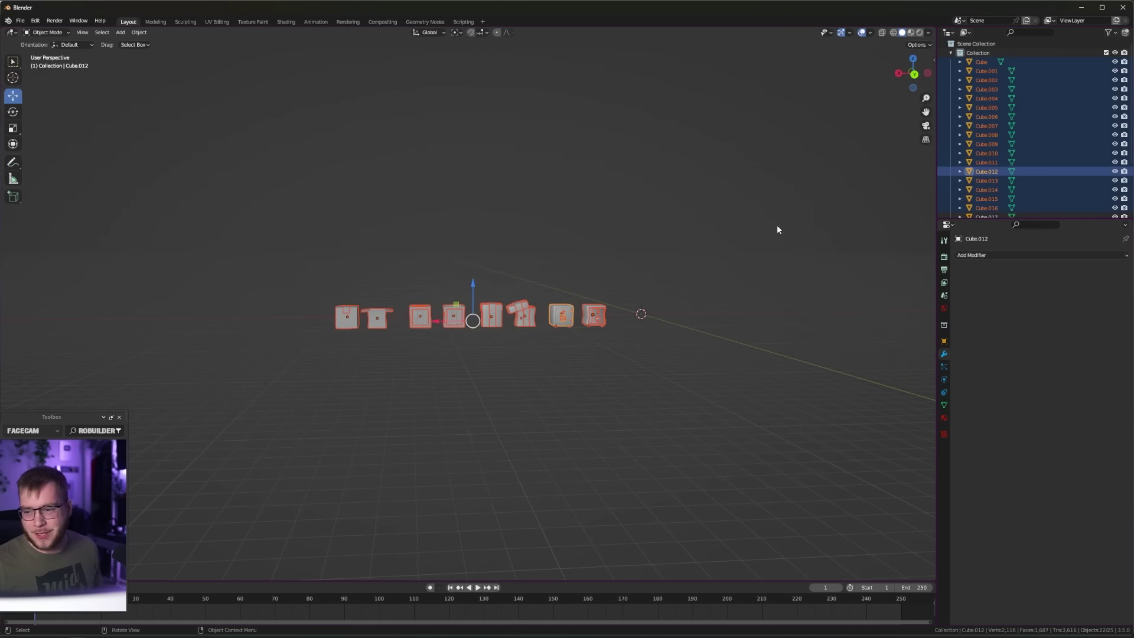
click(960, 53)
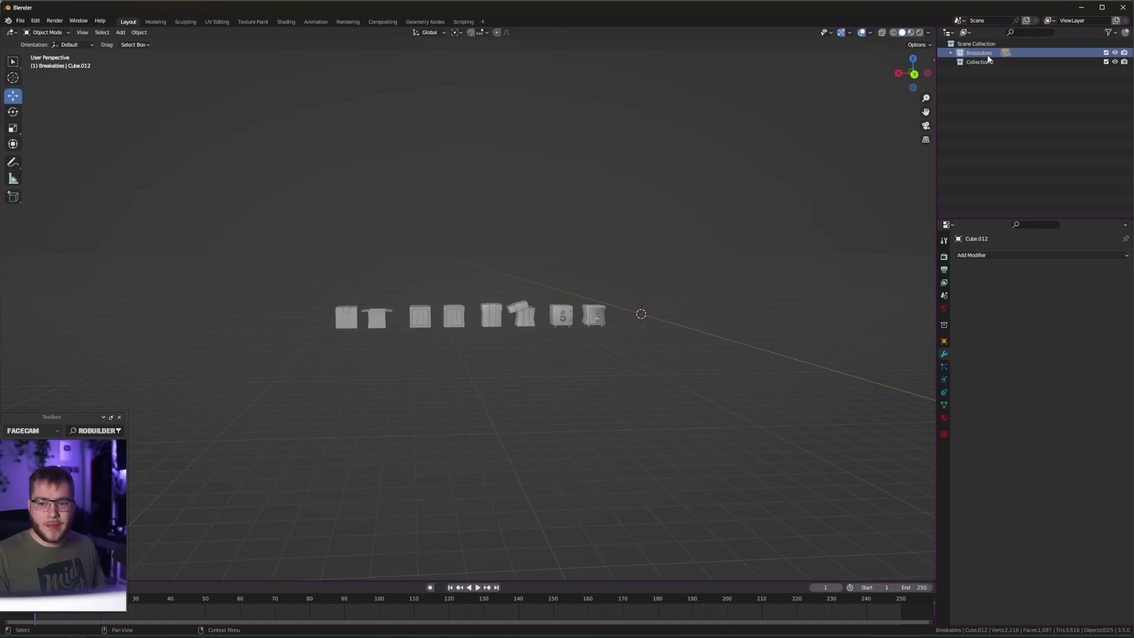
click(981, 63)
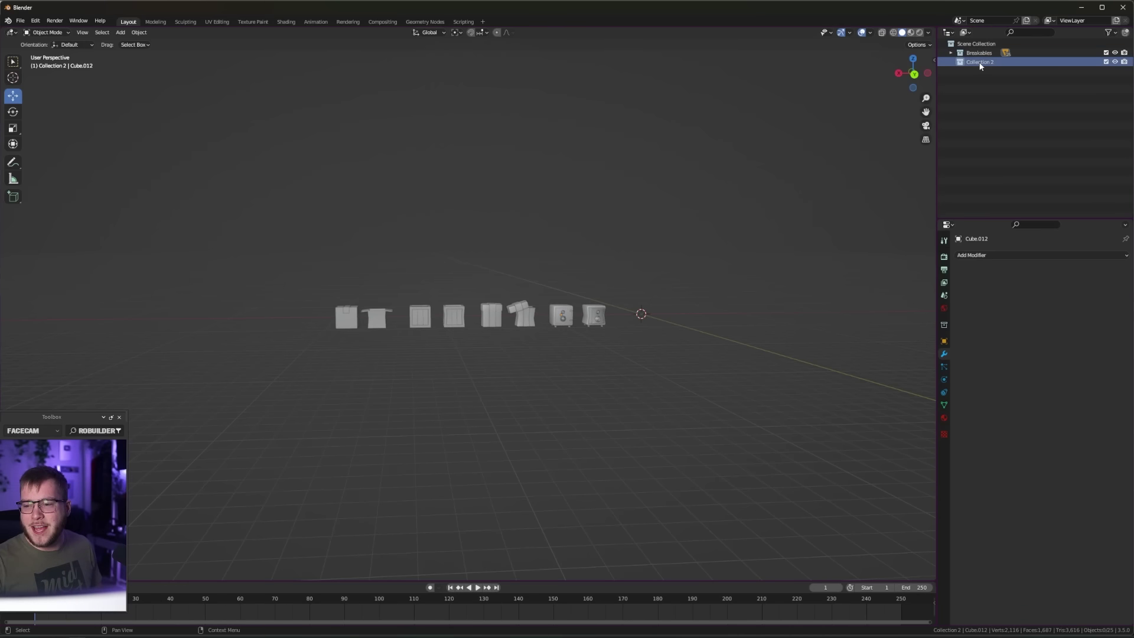
double_click(981, 62)
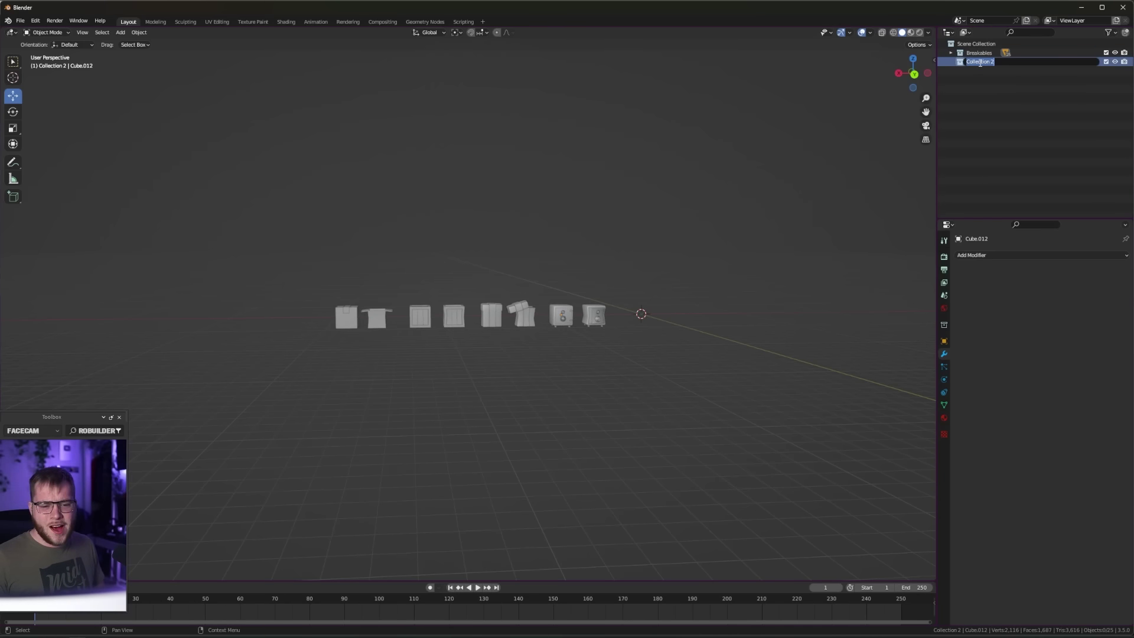
text(Gameplay Assets)
key(Return)
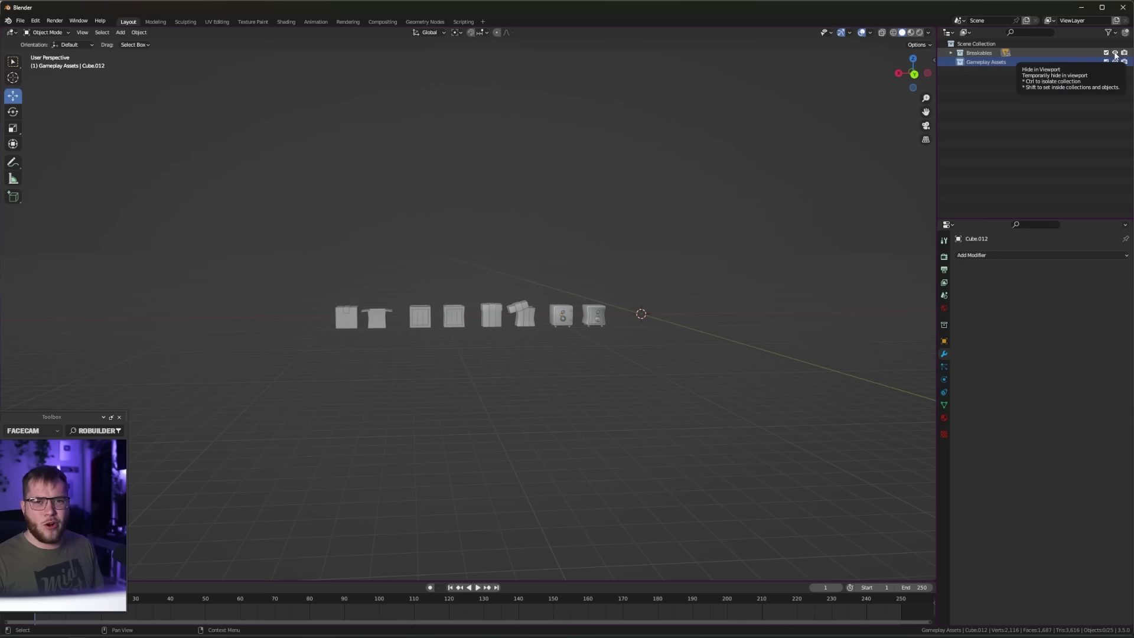
- Hide the Breakables collection and switch to the back orthographic view
click(1114, 53)
mouse_move(634, 224)
middle_down()
mouse_move(485, 238)
mouse_move(531, 246)
middle_up()
key(ctrl+KP_1)
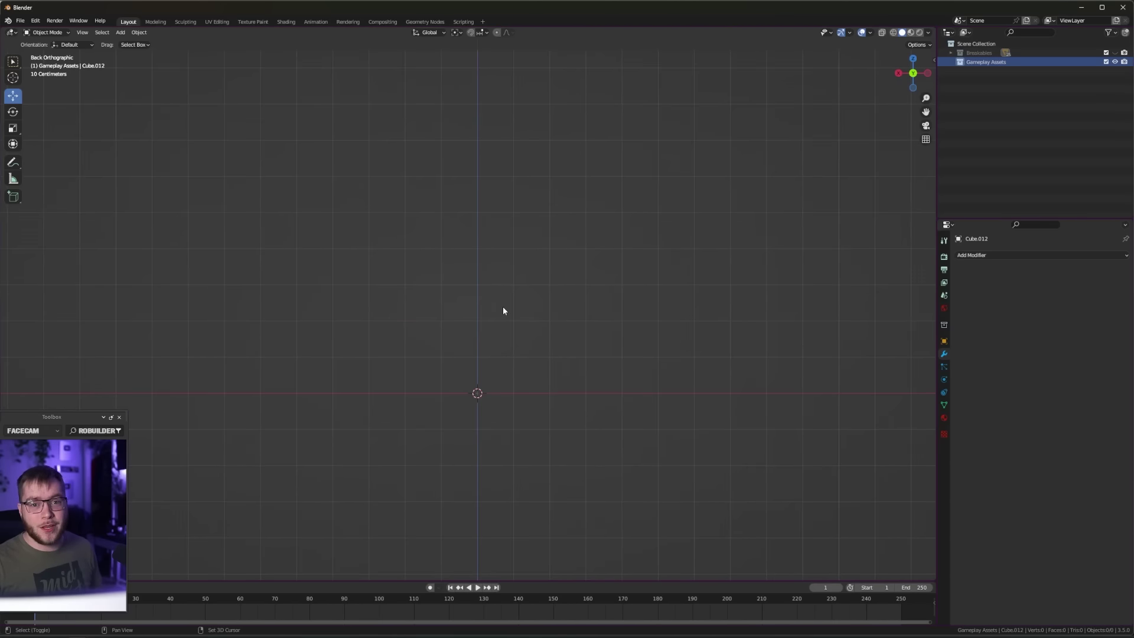
key(shift+a)
- Add a smooth-shaded cylinder at the origin for the pillar
click(543, 355)
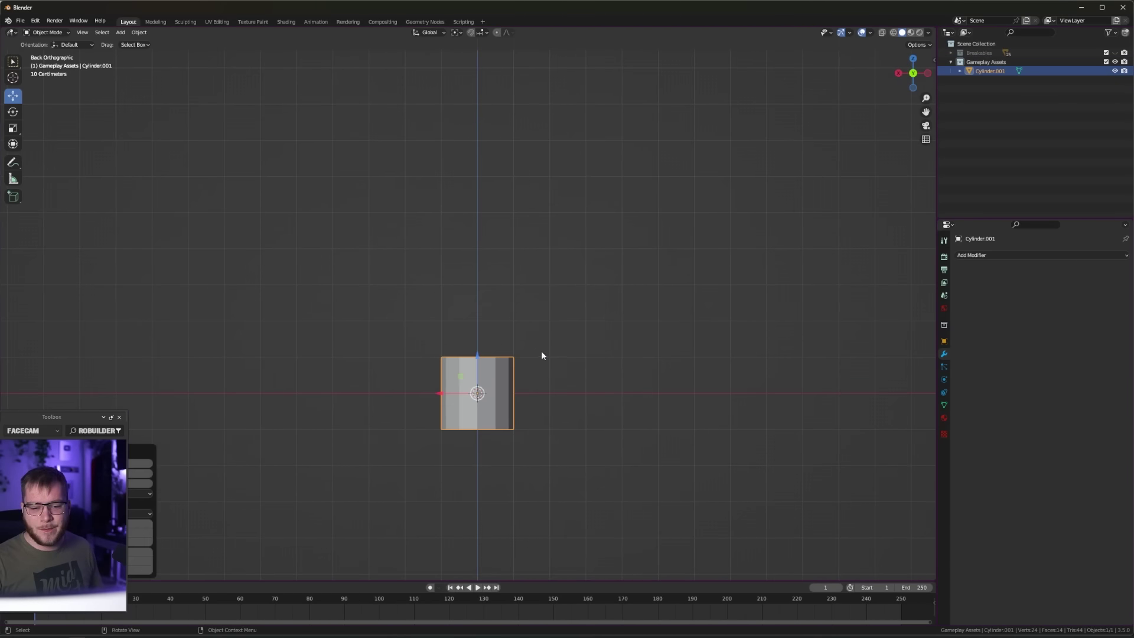
right_click(453, 405)
click(452, 407)
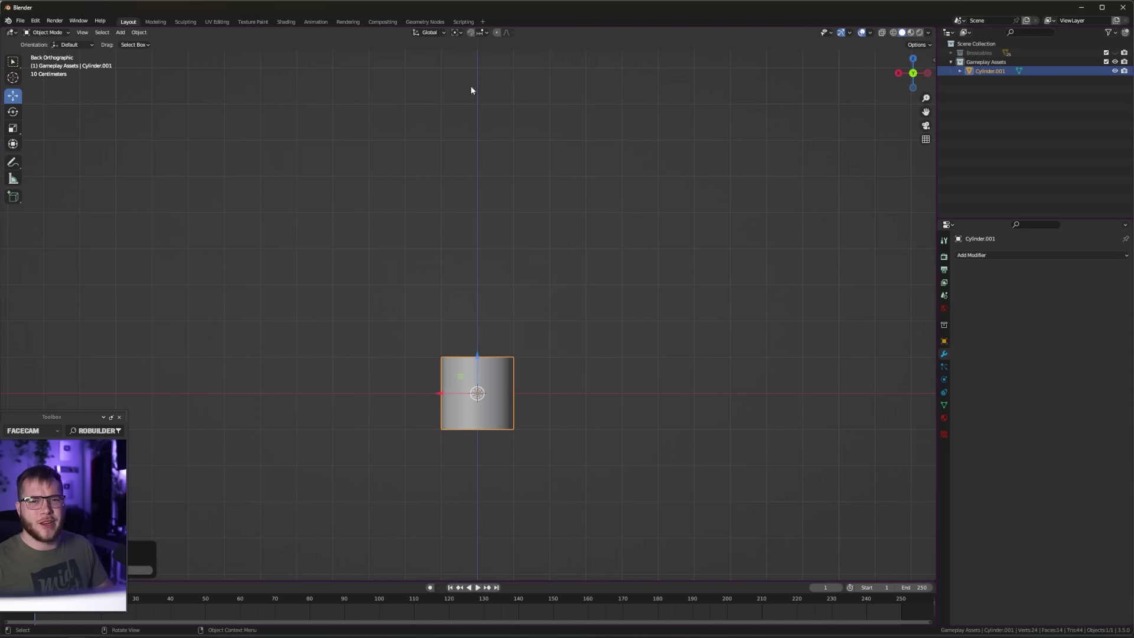
key(Tab)
key(Tab)
key(Tab)
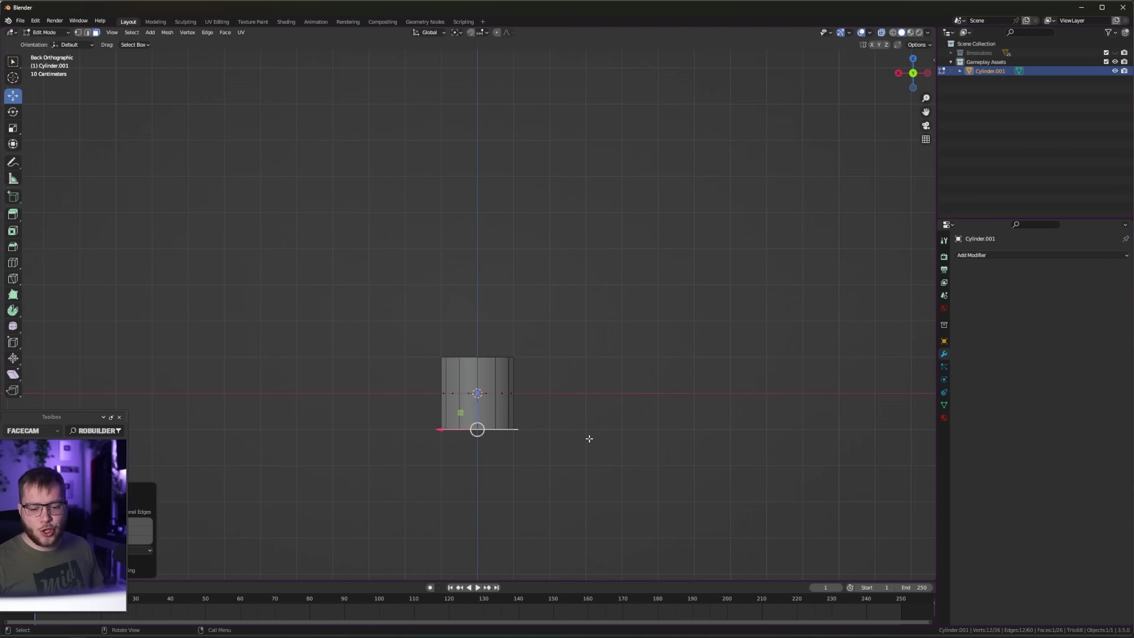
- Extrude a flared base flange and a tall, tapered shaft from the cylinder
key(g)
key(z)
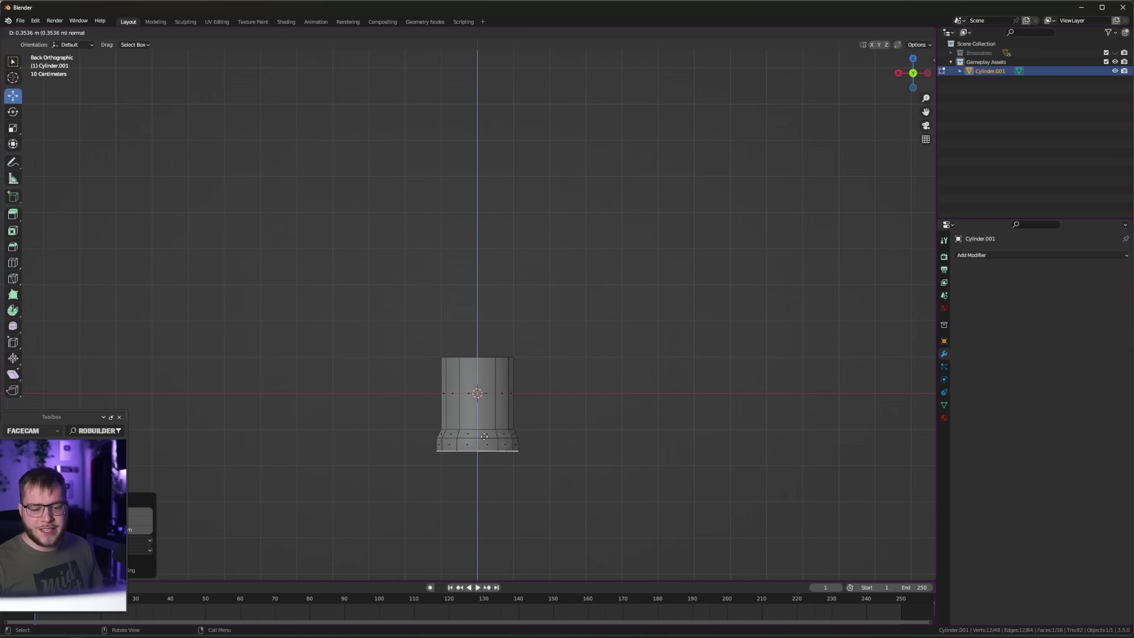
click(485, 441)
key(e)
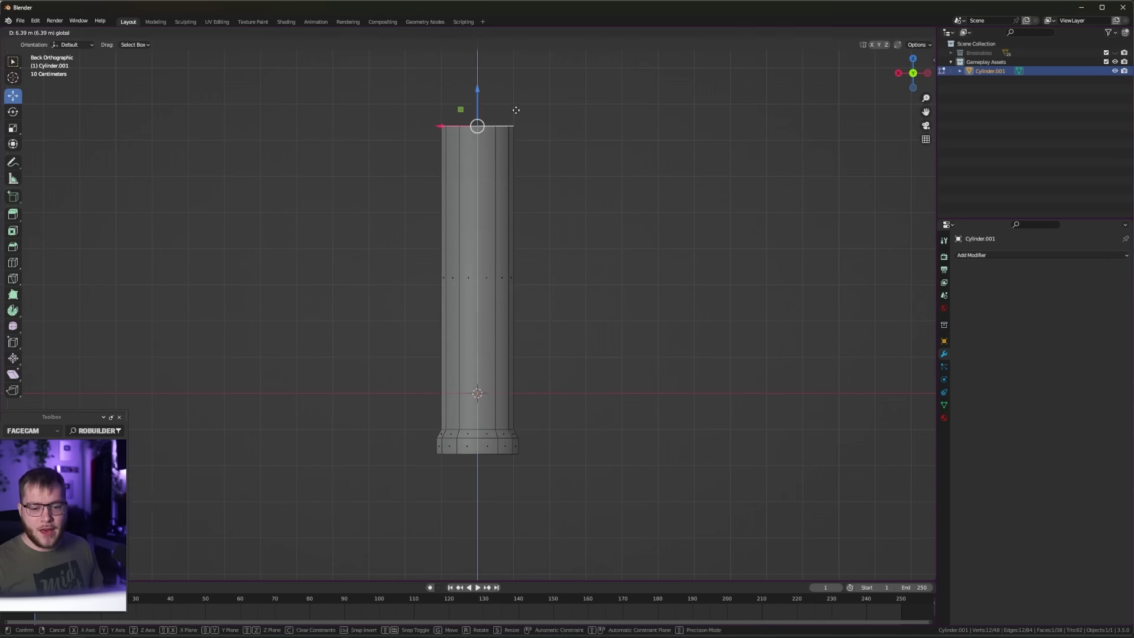
click(483, 115)
scroll(492, 231, down, 3)
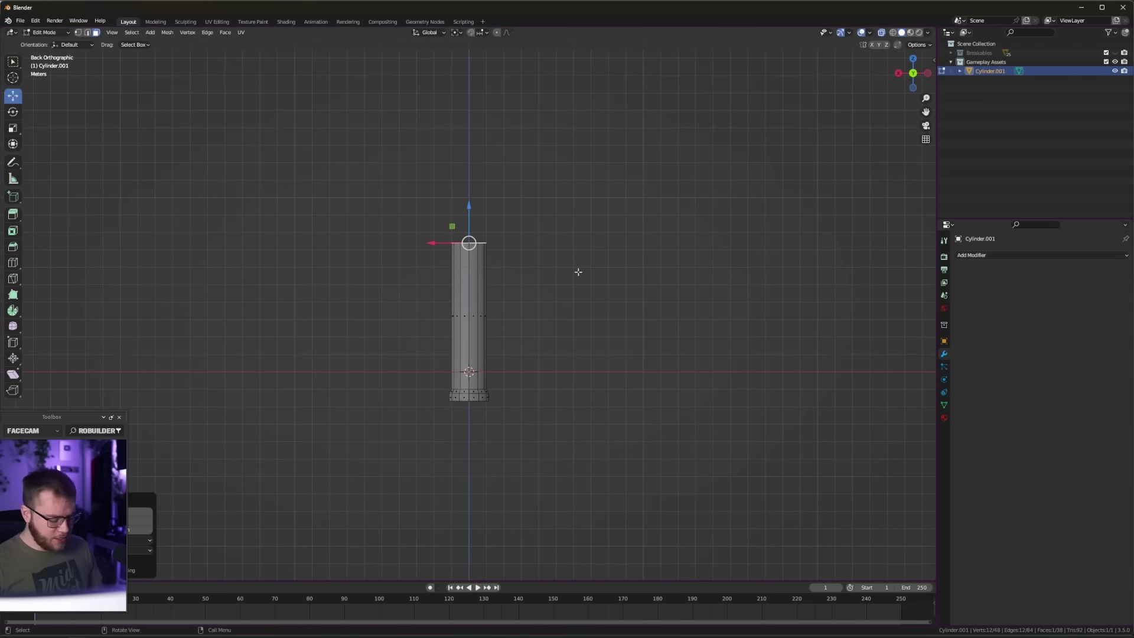
key(s)
click(530, 260)
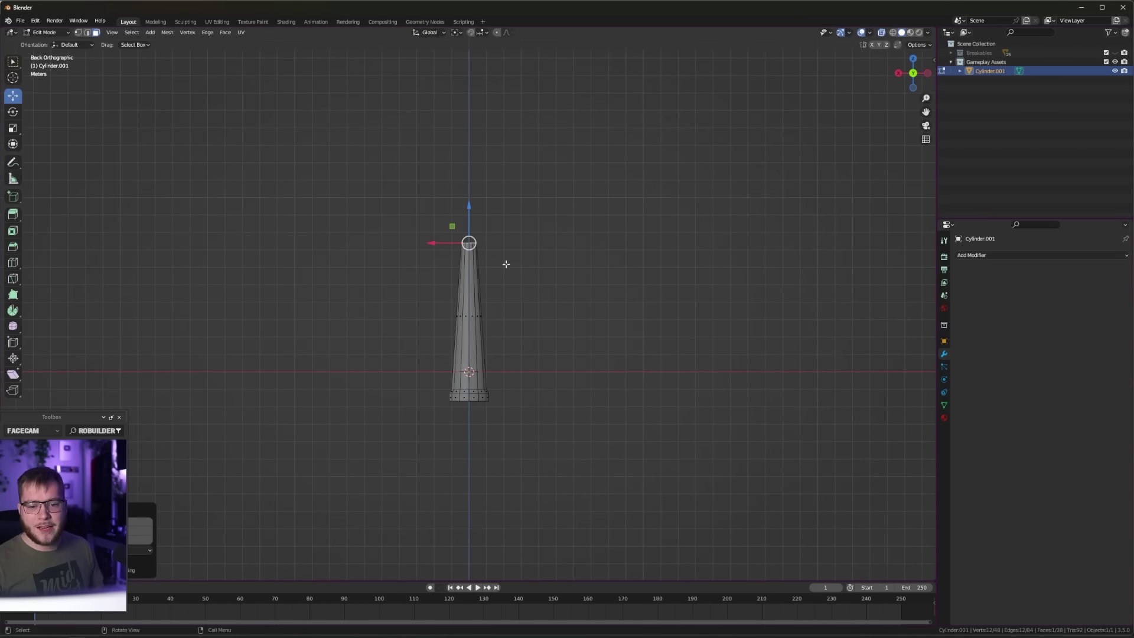
scroll(506, 264, up, 3)
- Extrude the shaft top into a widened saucer ring, collar and domed cap
key(e)
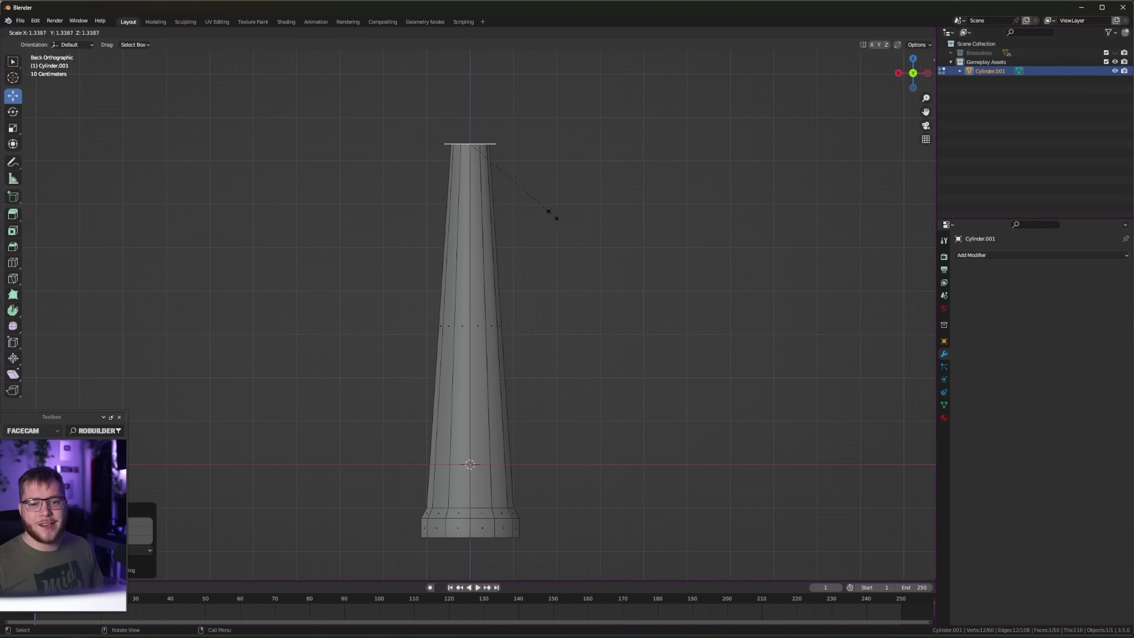
click(574, 216)
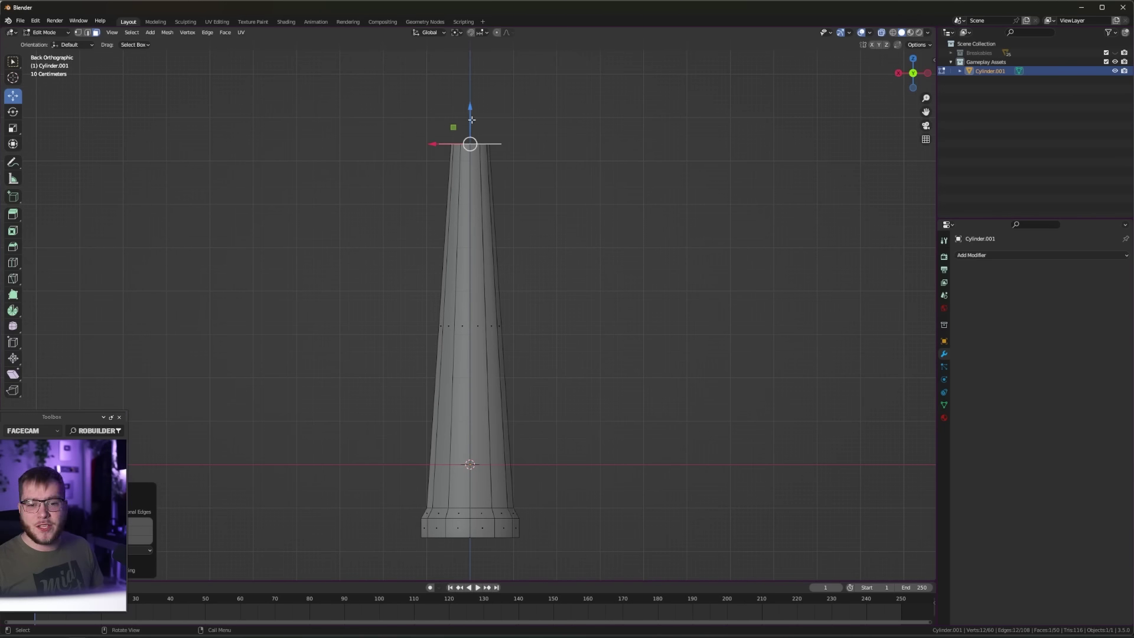
key(e)
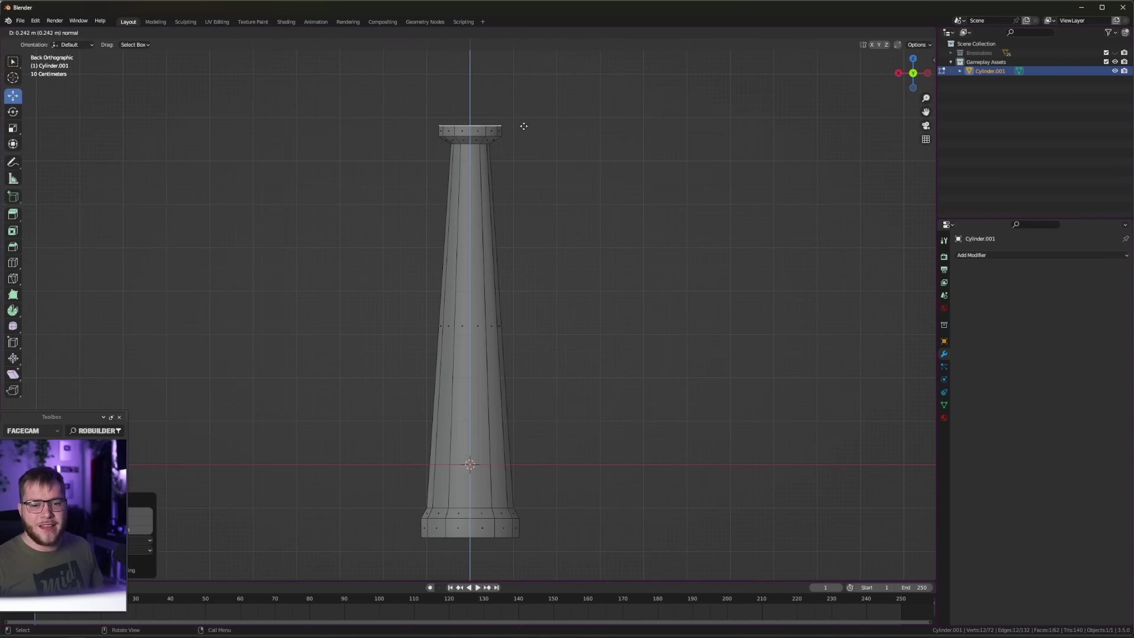
click(524, 127)
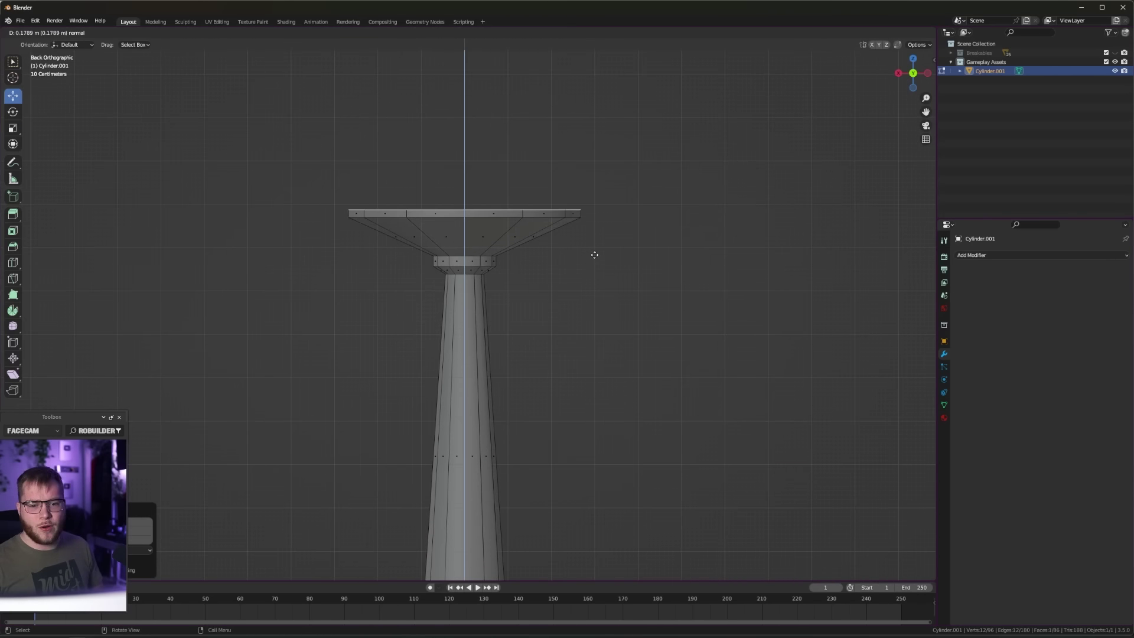
key(e)
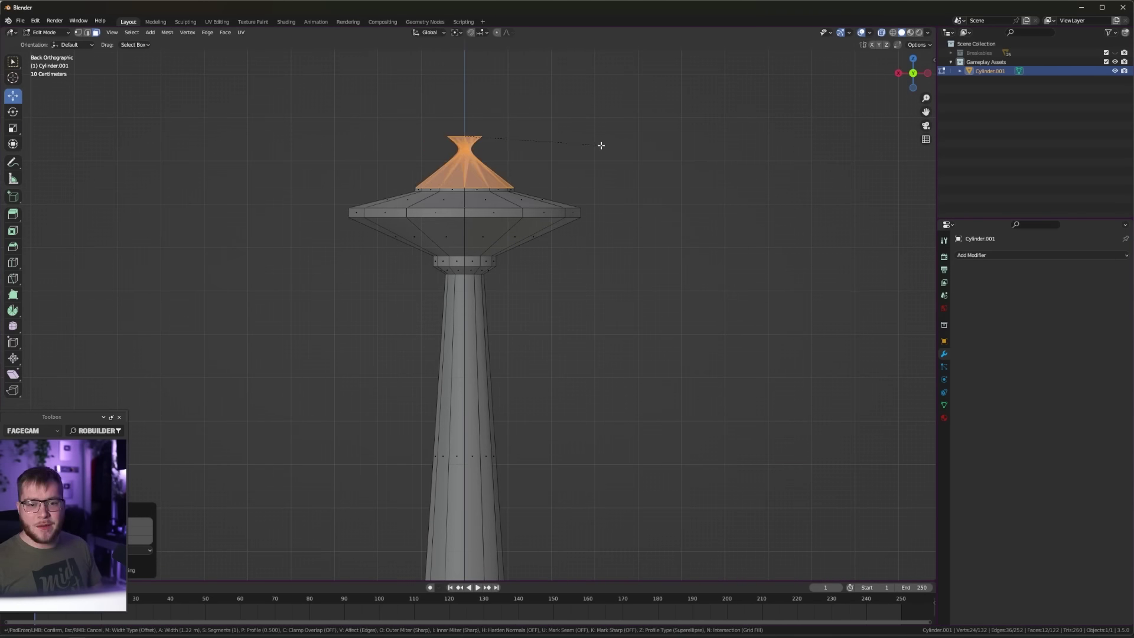
middle_drag(624, 304, 581, 343)
- Inspect the UFO pillar from the front and re-enter Edit Mode in edge select
click(507, 339)
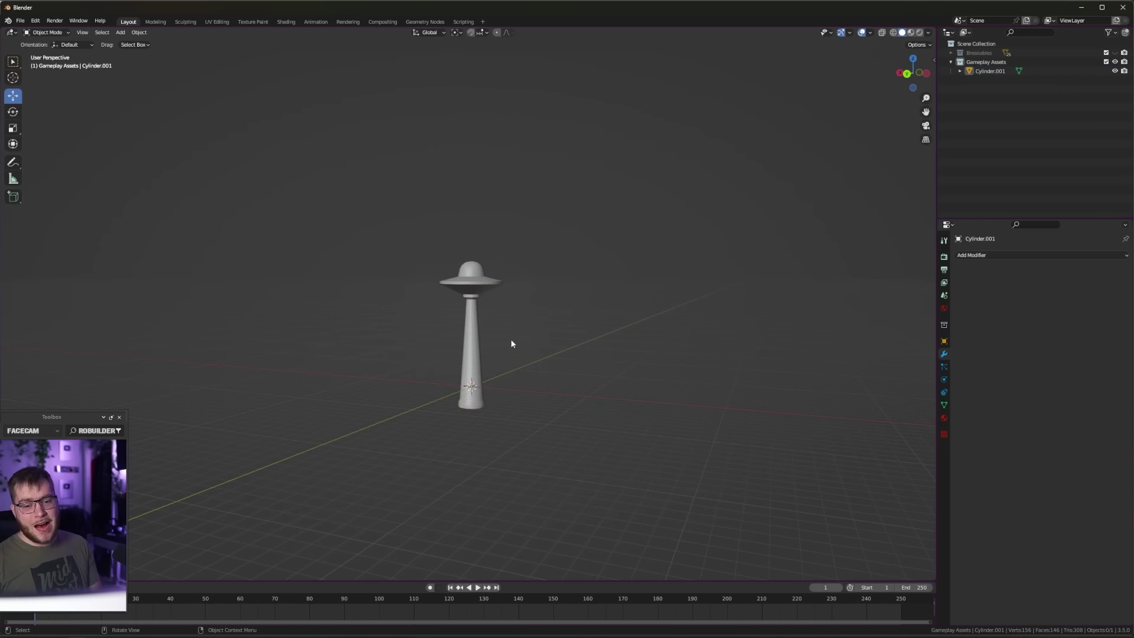
middle_drag(507, 338, 541, 335)
scroll(538, 347, up, 3)
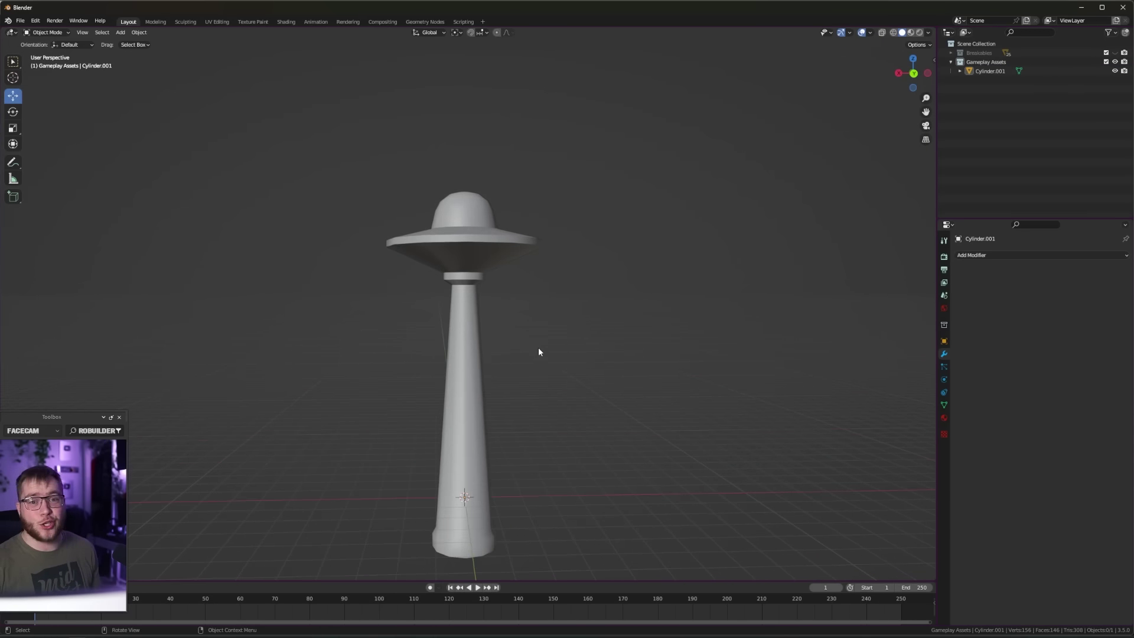
click(452, 366)
middle_drag(497, 414, 466, 358)
key(Tab)
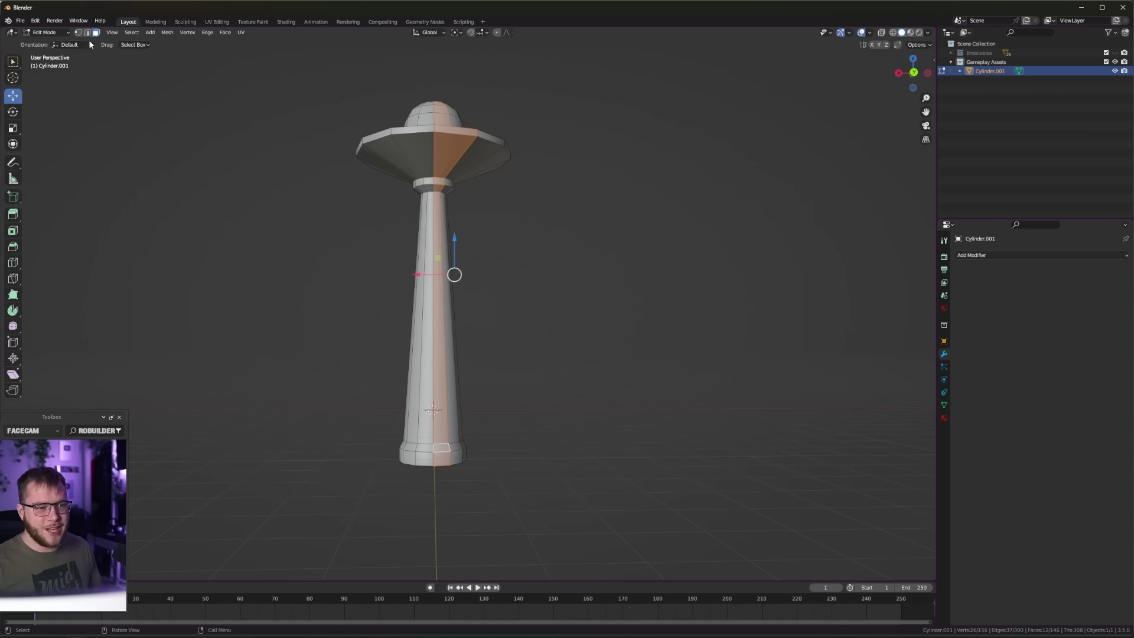
key(Tab)
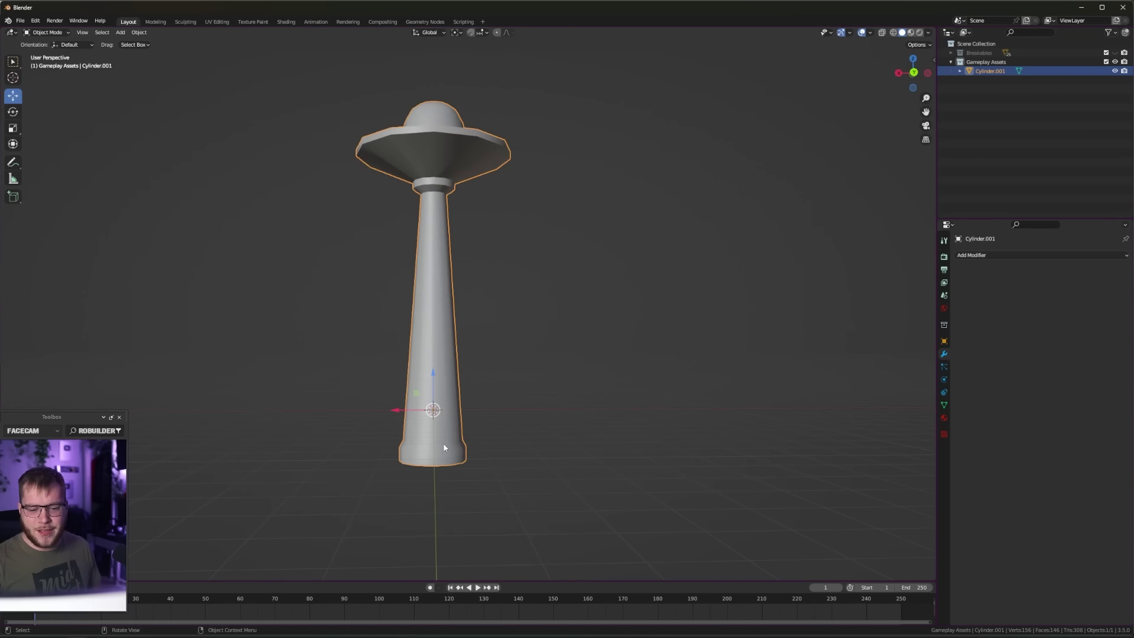
key(Tab)
key(2)
- Resize the pillar's base edge loop and move it along the vertical axis
right_click(443, 446)
alt+click(442, 442)
key(Tab)
key(Tab)
key(s)
click(554, 436)
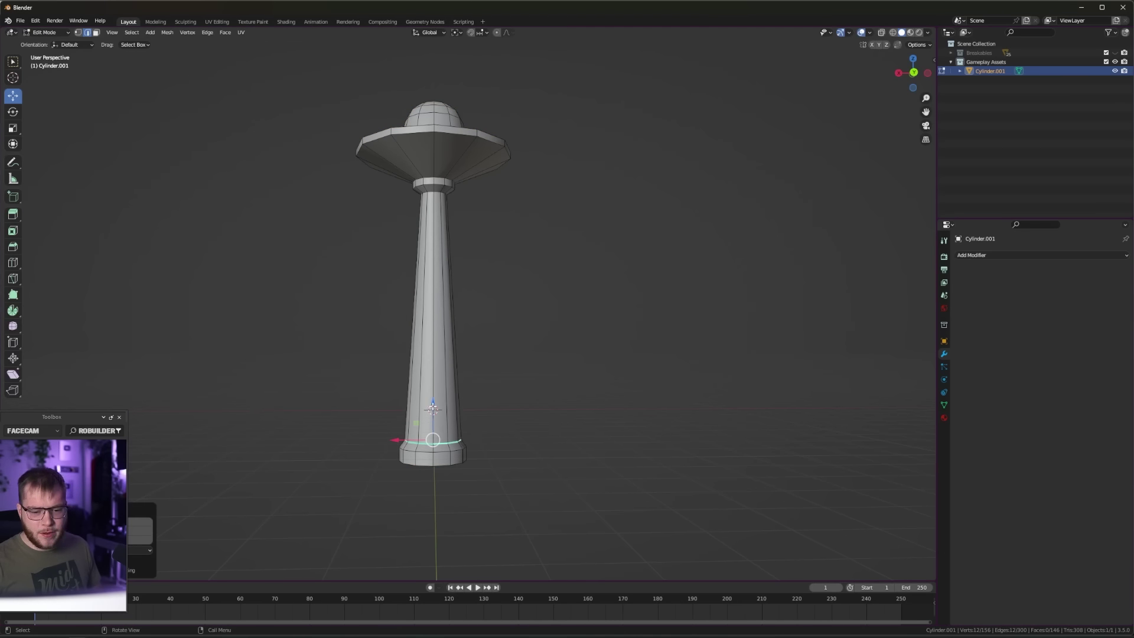
key(g)
key(z)
click(432, 441)
key(Tab)
- Select all the pillar pieces and move the pillar far to the left
click(502, 370)
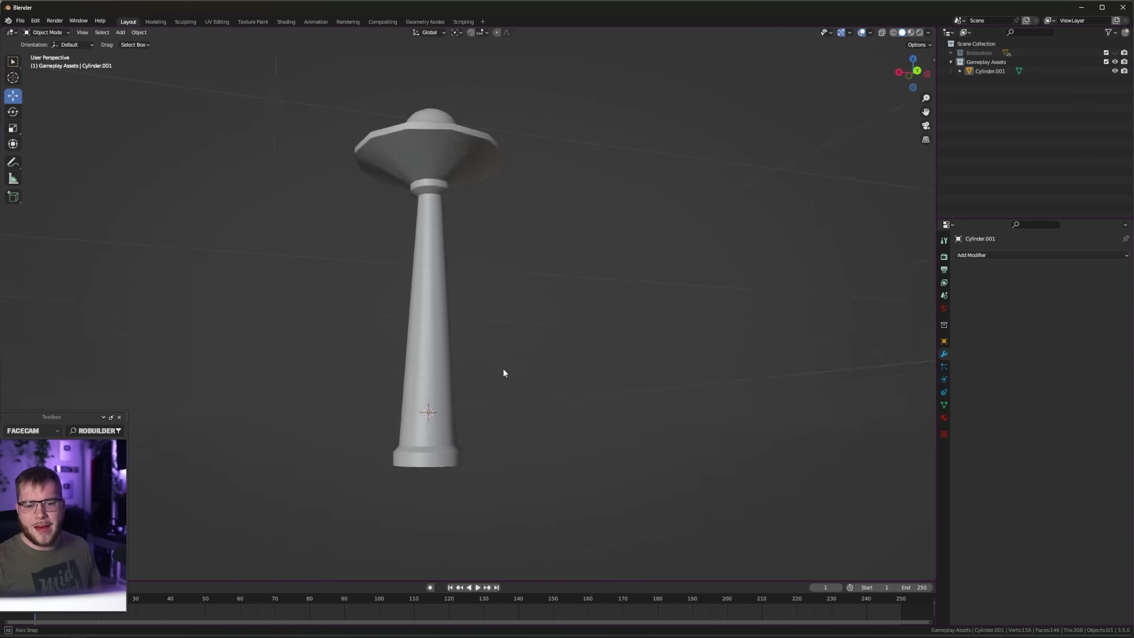
mouse_move(488, 392)
middle_down()
mouse_move(443, 319)
mouse_move(495, 245)
mouse_move(437, 245)
middle_up()
click(439, 288)
key(Tab)
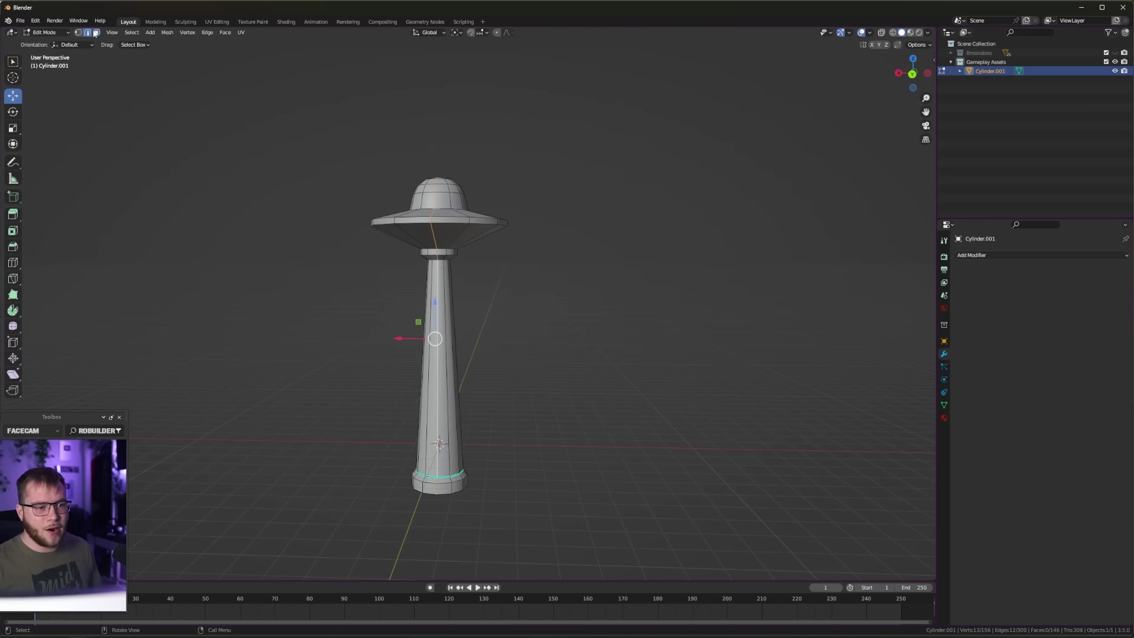
click(453, 325)
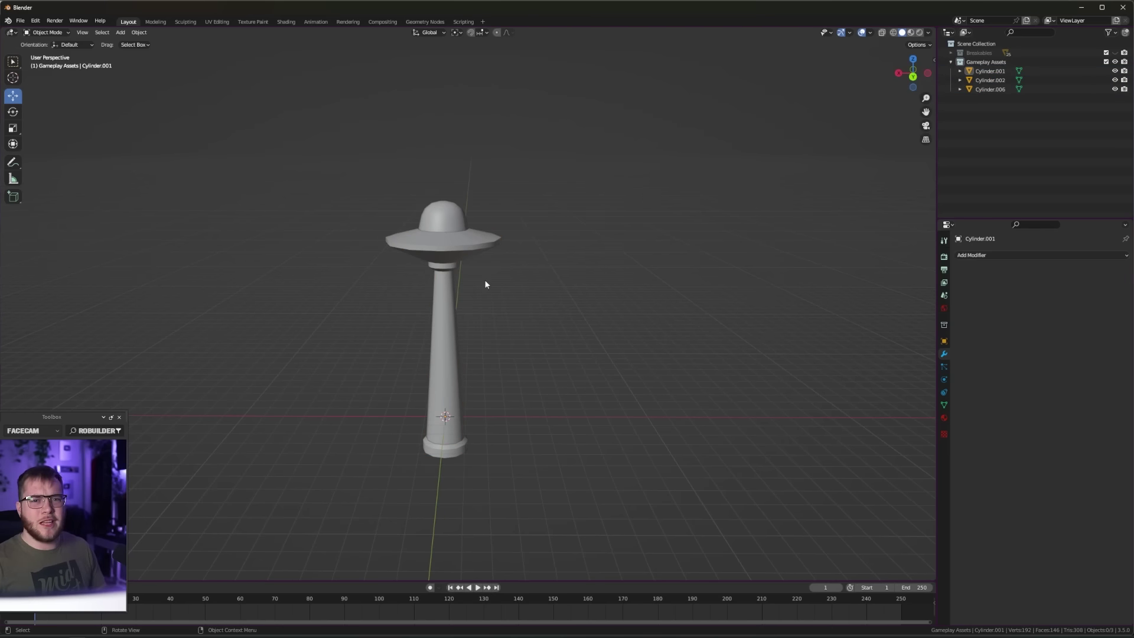
middle_drag(485, 283, 493, 258)
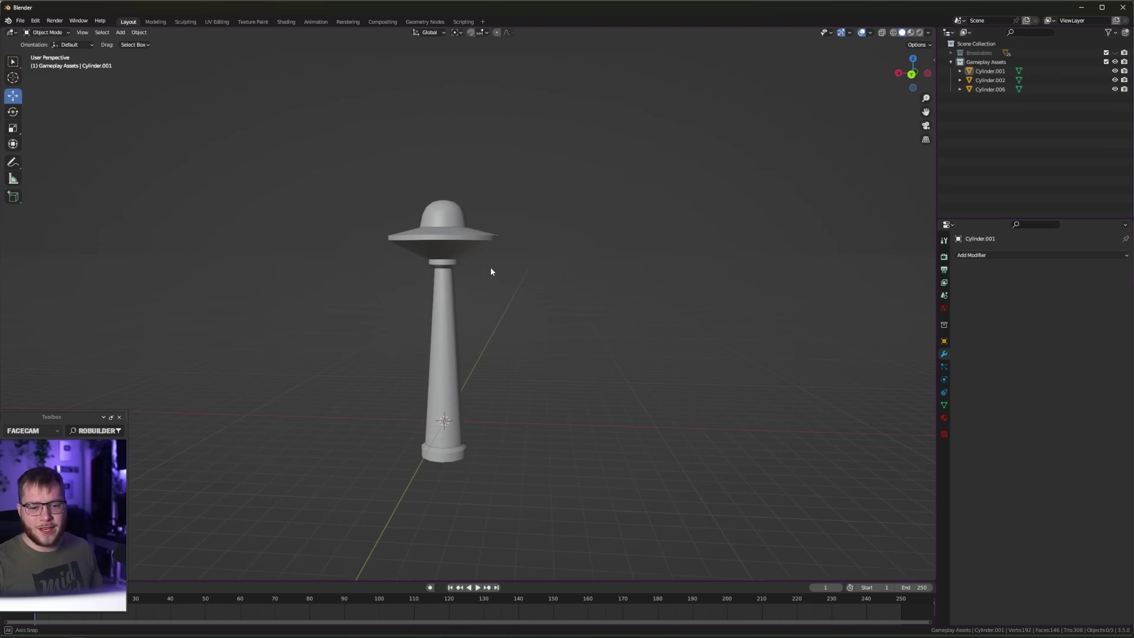
drag(350, 176, 549, 499)
scroll(510, 466, down, 4)
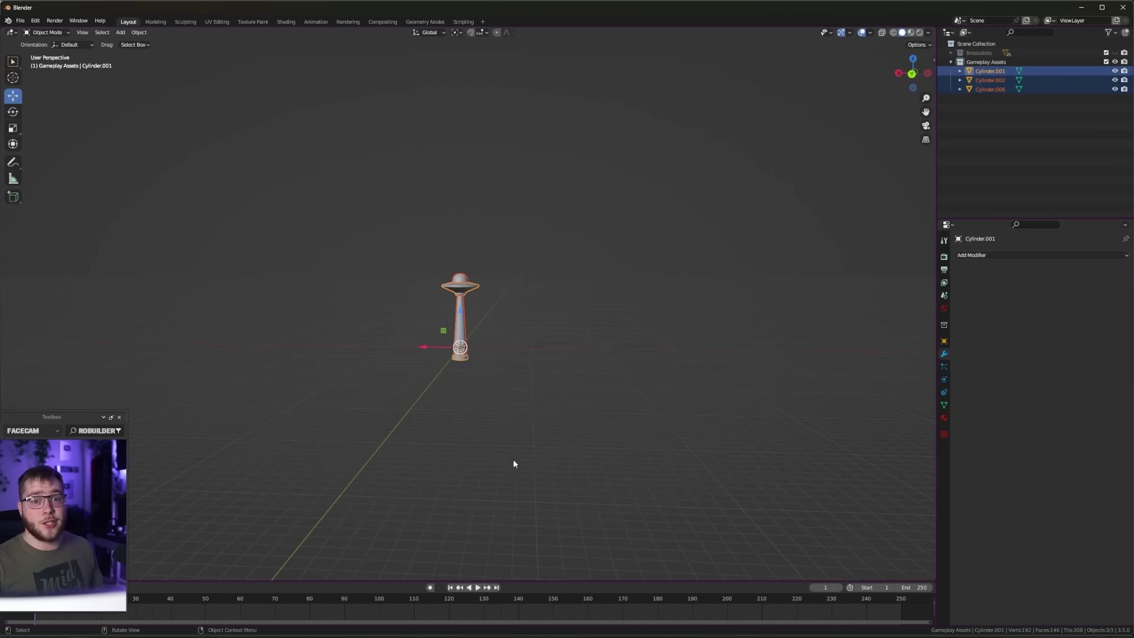
drag(437, 346, 142, 346)
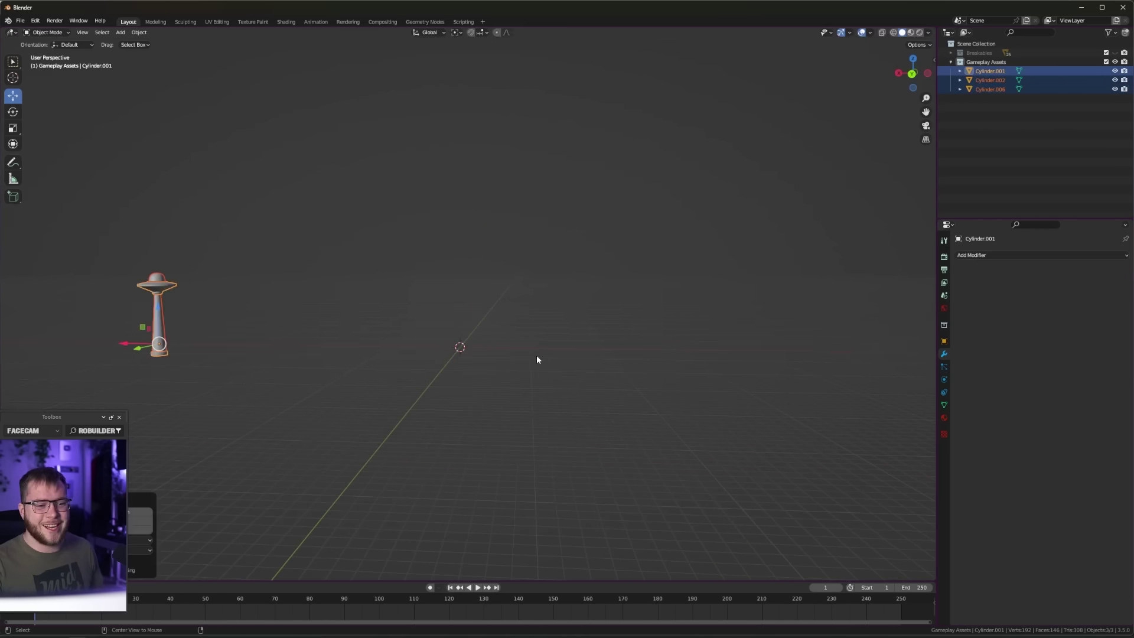
- Add a torus at the scene centre and view it edge-on from the side
key(ctrl+KP_1)
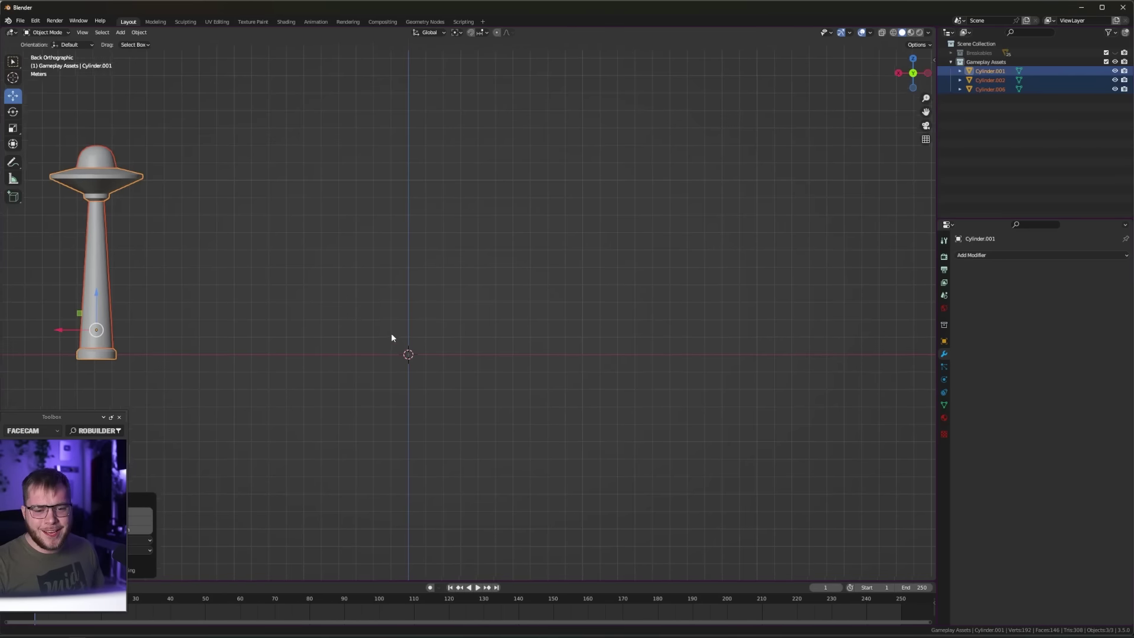
mouse_move(414, 340)
shift+middle_down()
mouse_move(403, 330)
mouse_move(451, 310)
shift+middle_up()
scroll(432, 346, up, 5)
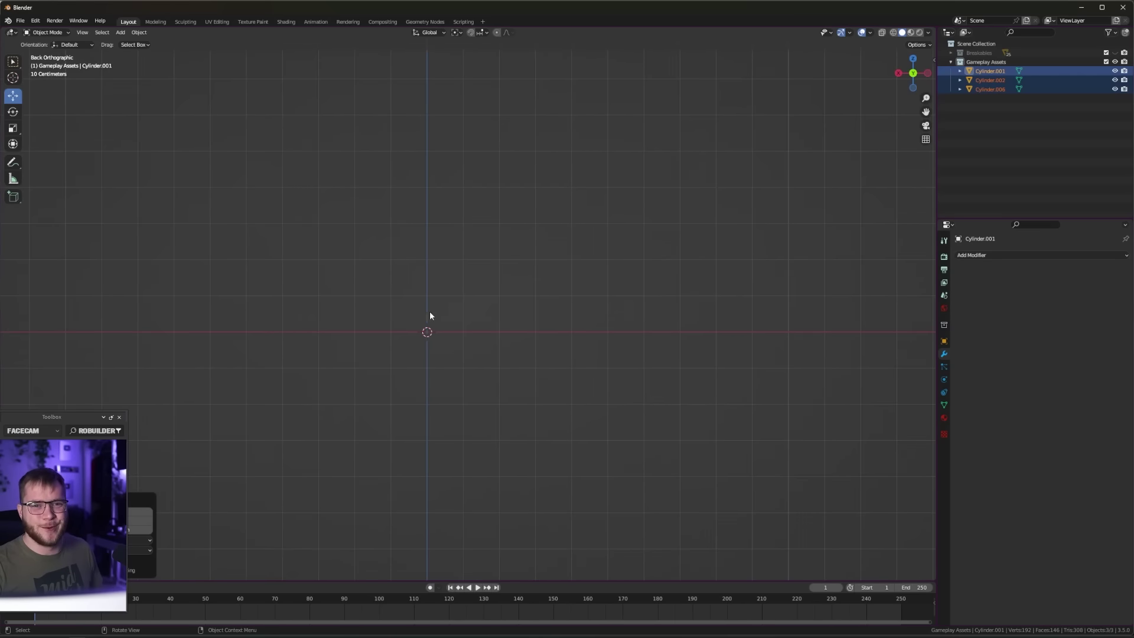
key(shift+a)
click(417, 381)
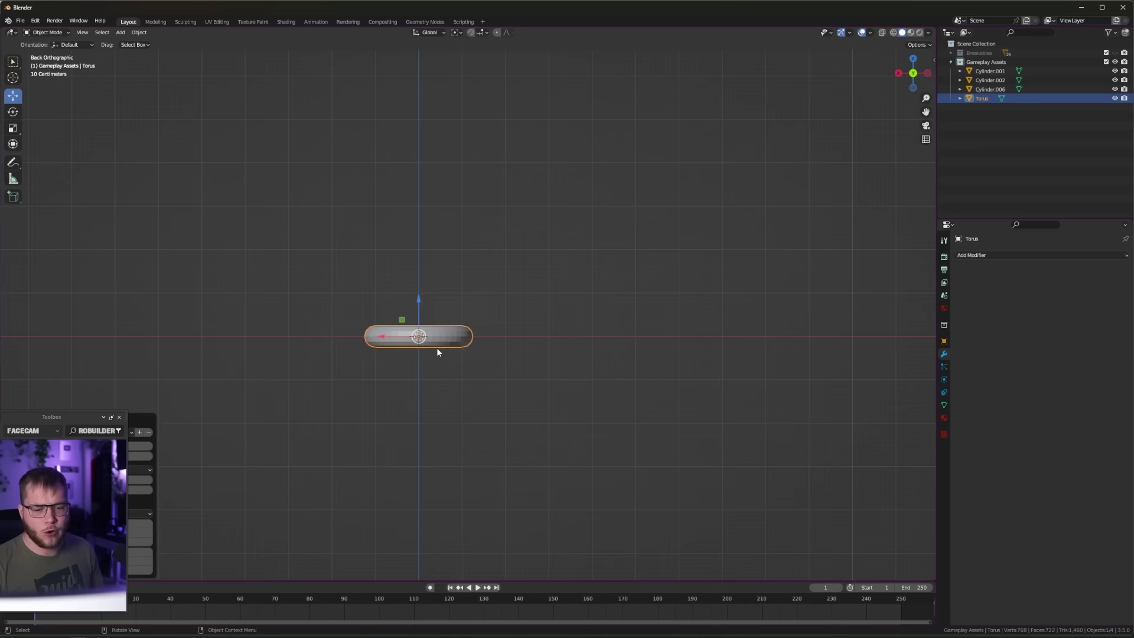
scroll(436, 348, up, 4)
scroll(415, 377, up, 3)
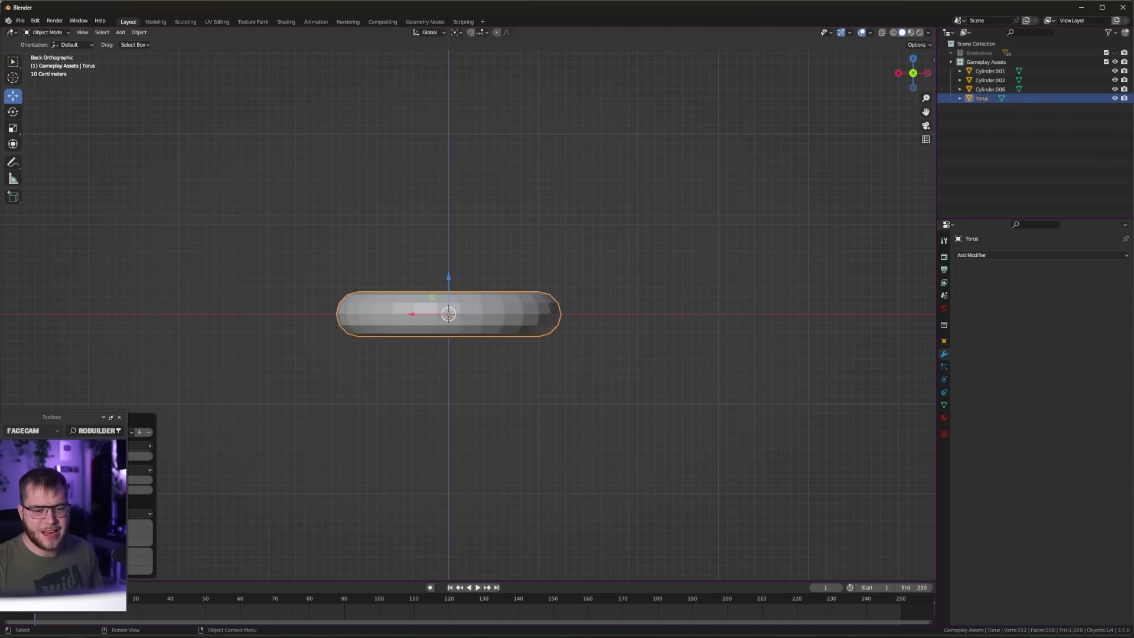
middle_drag(514, 315, 394, 394)
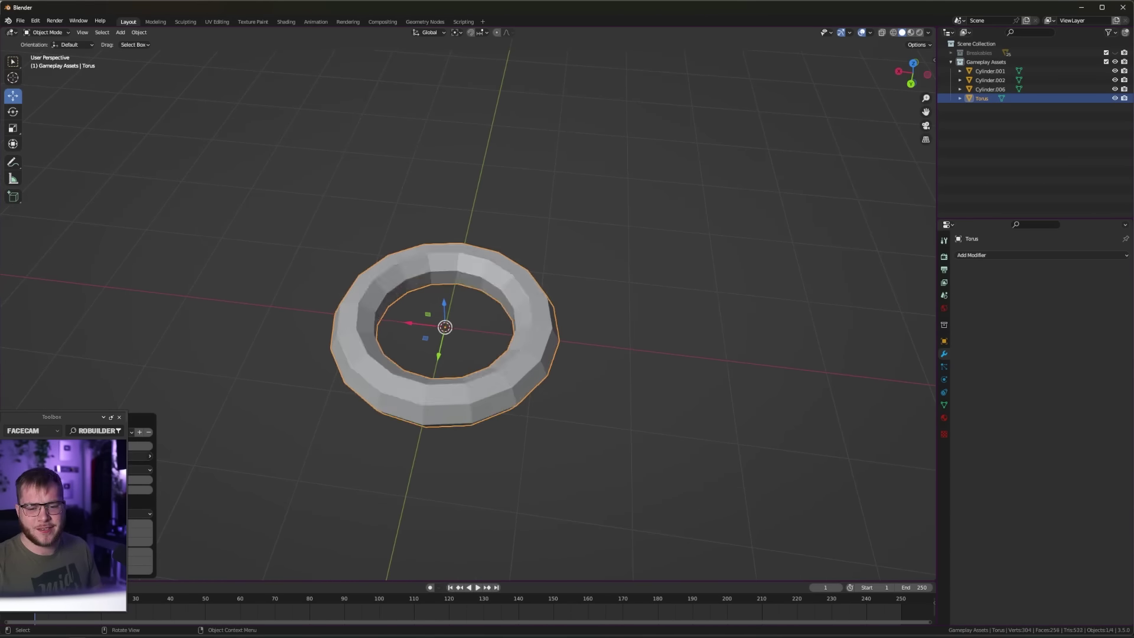
key(KP_1)
- Bevel the torus's middle edge loop and add a loop cut around the ring
key(Tab)
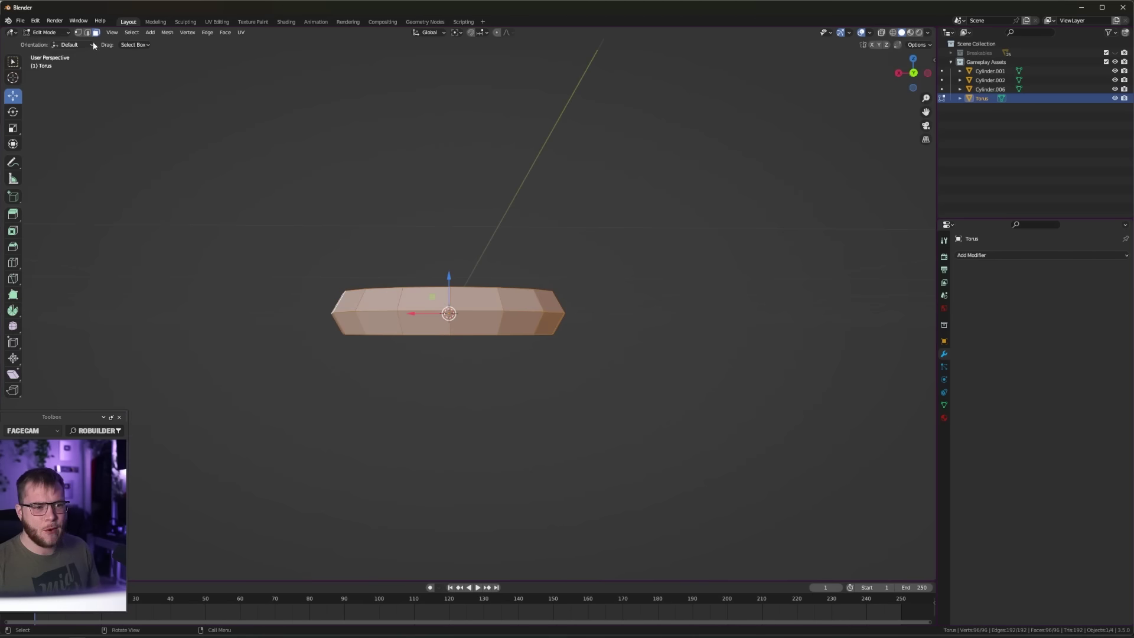
middle_drag(481, 311, 547, 279)
alt+click(496, 319)
key(ctrl+b)
click(665, 277)
key(ctrl+r)
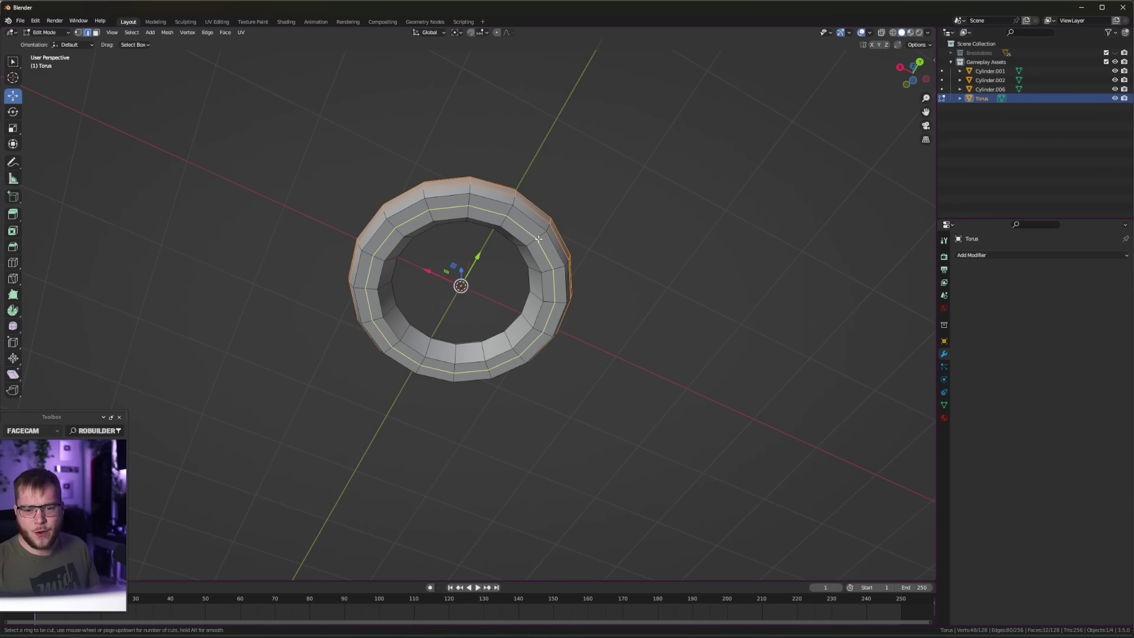
click(538, 240)
- Move the ring's bottom edge loop vertically and bevel it into a band
middle_drag(496, 293, 462, 336)
alt+click(434, 336)
key(g)
key(z)
click(435, 308)
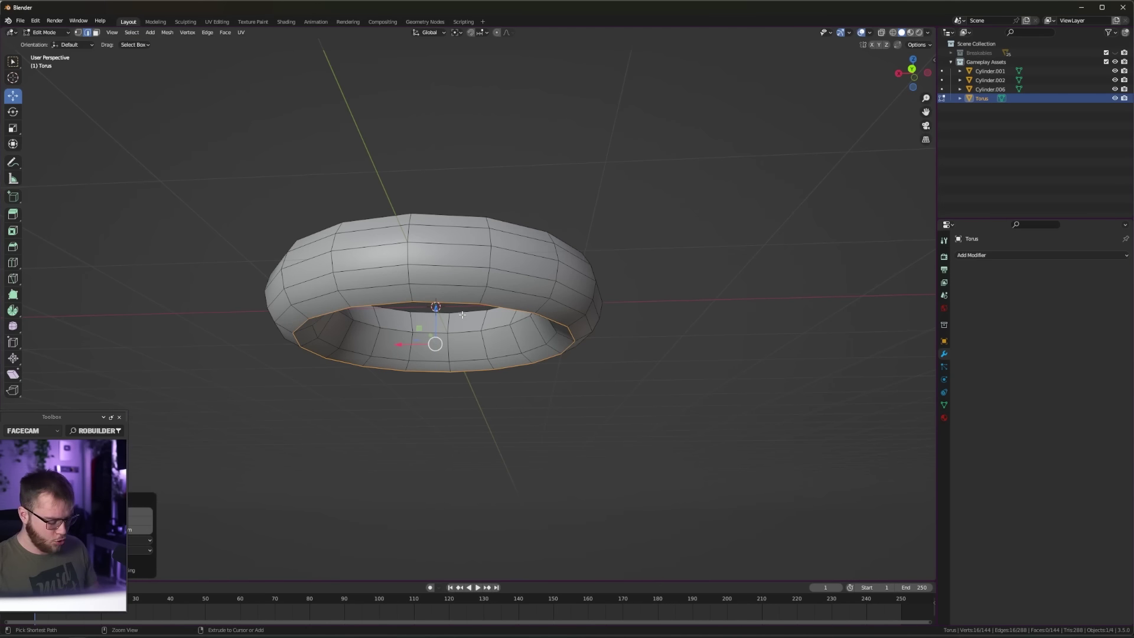
key(ctrl+b)
click(501, 306)
key(Tab)
mouse_move(508, 275)
middle_down()
mouse_move(569, 241)
mouse_move(502, 312)
middle_up()
key(shift+a)
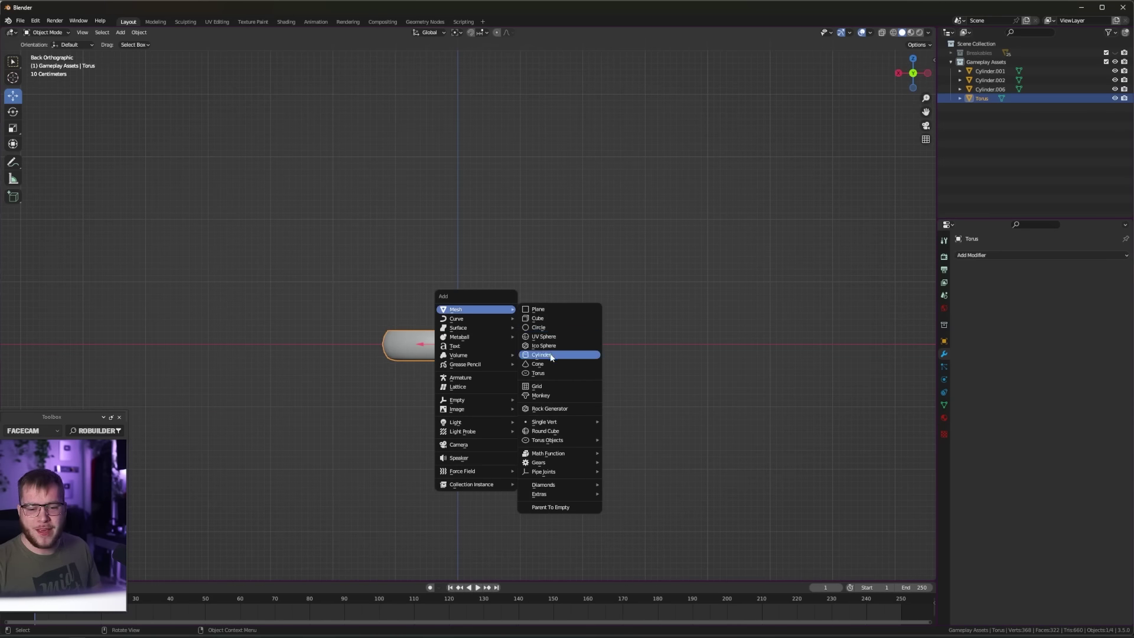
- Add a UV sphere and delete its bottom half and top faces
click(548, 336)
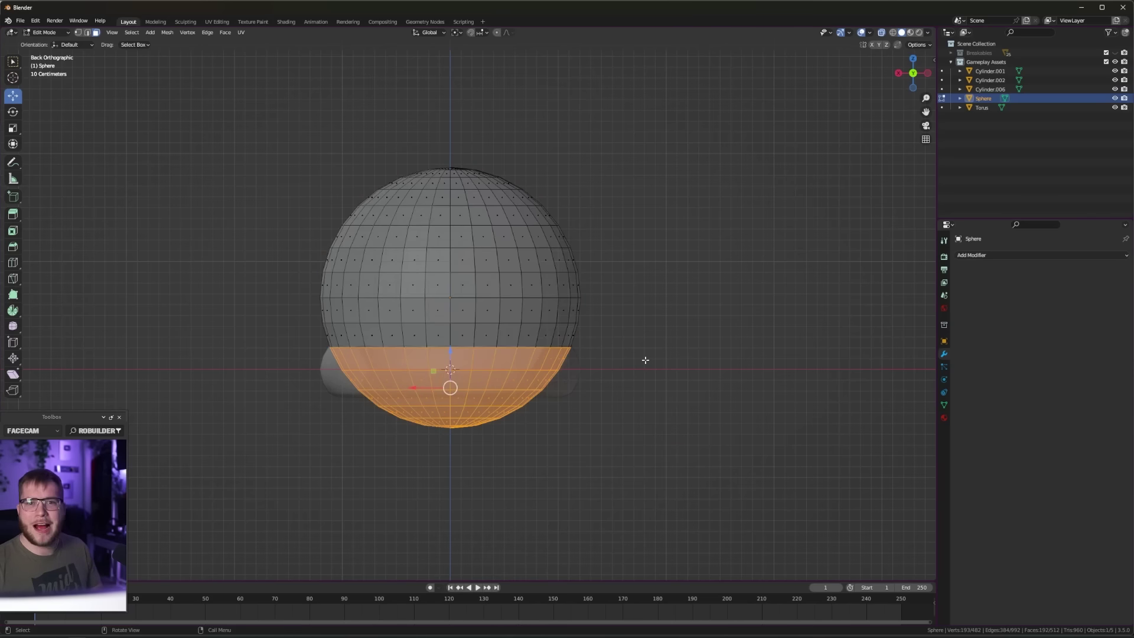
key(x)
click(645, 360)
mouse_move(284, 108)
mouse_down()
mouse_move(681, 228)
mouse_move(690, 249)
mouse_up()
key(x)
click(678, 249)
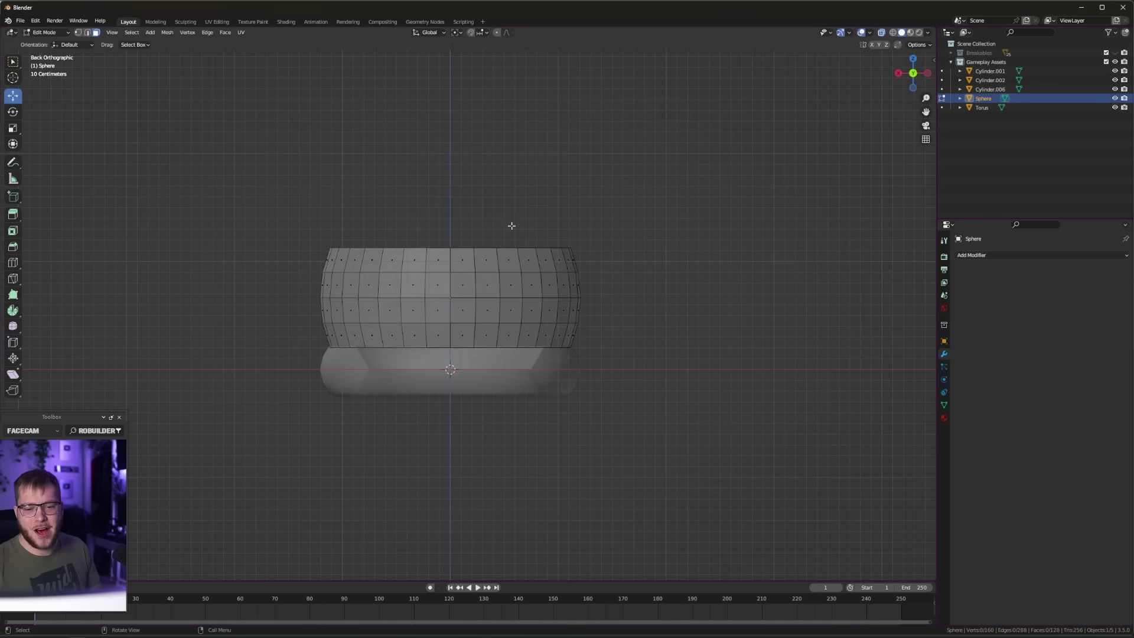
mouse_move(678, 250)
middle_down()
mouse_move(505, 261)
mouse_move(461, 301)
middle_up()
- Dip the top rim with a proportional vertical move and fill the top loop
click(446, 232)
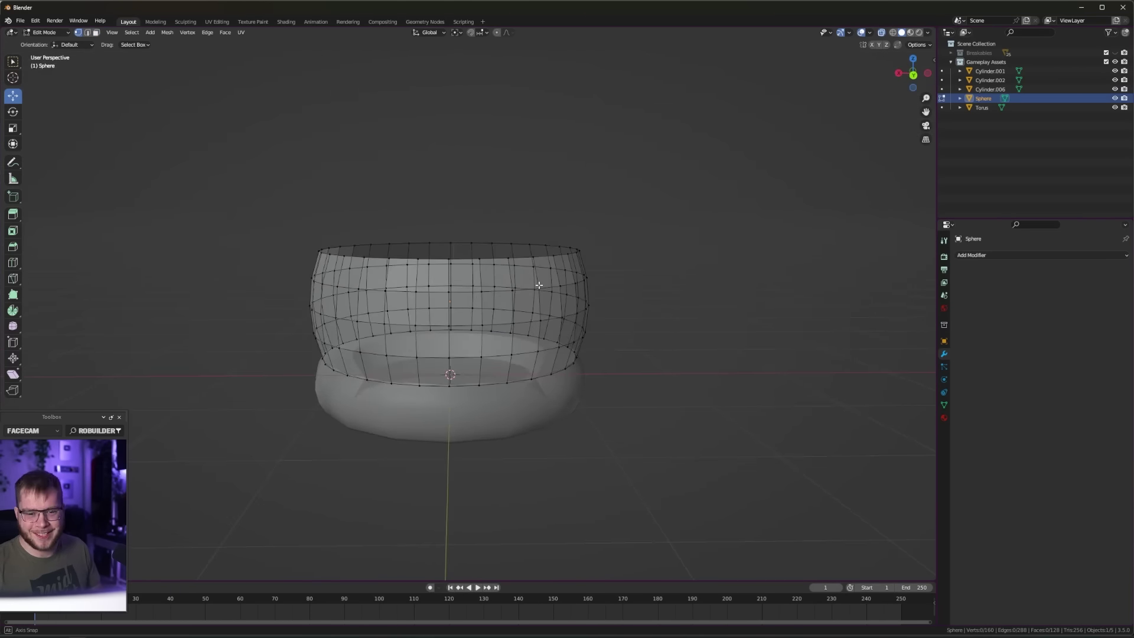
key(g)
key(z)
click(448, 197)
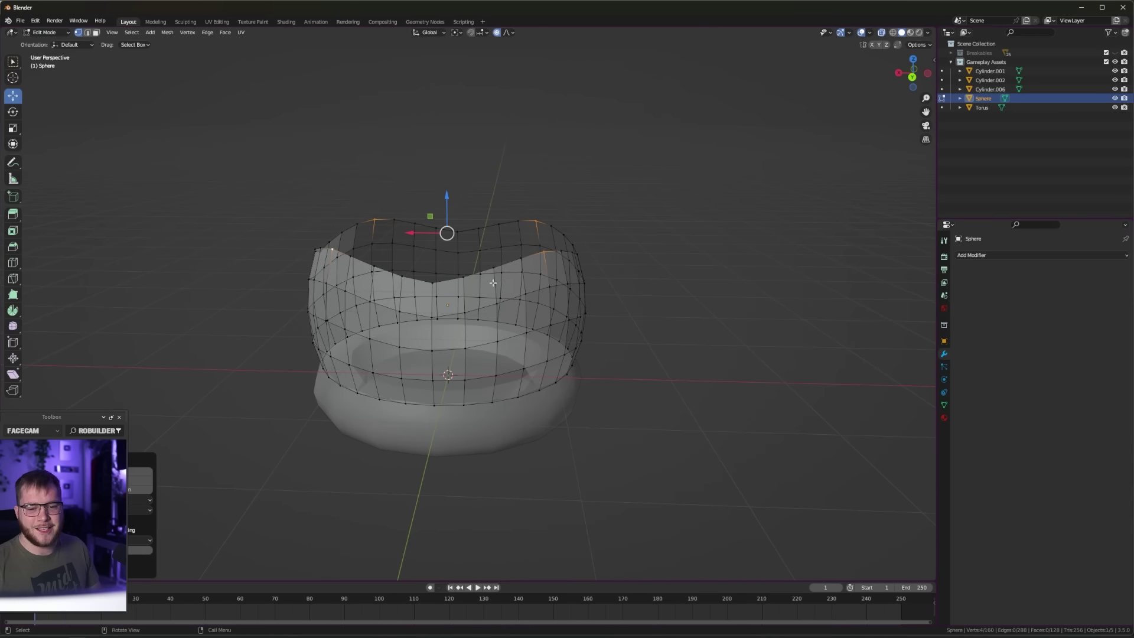
alt+click(504, 278)
key(f)
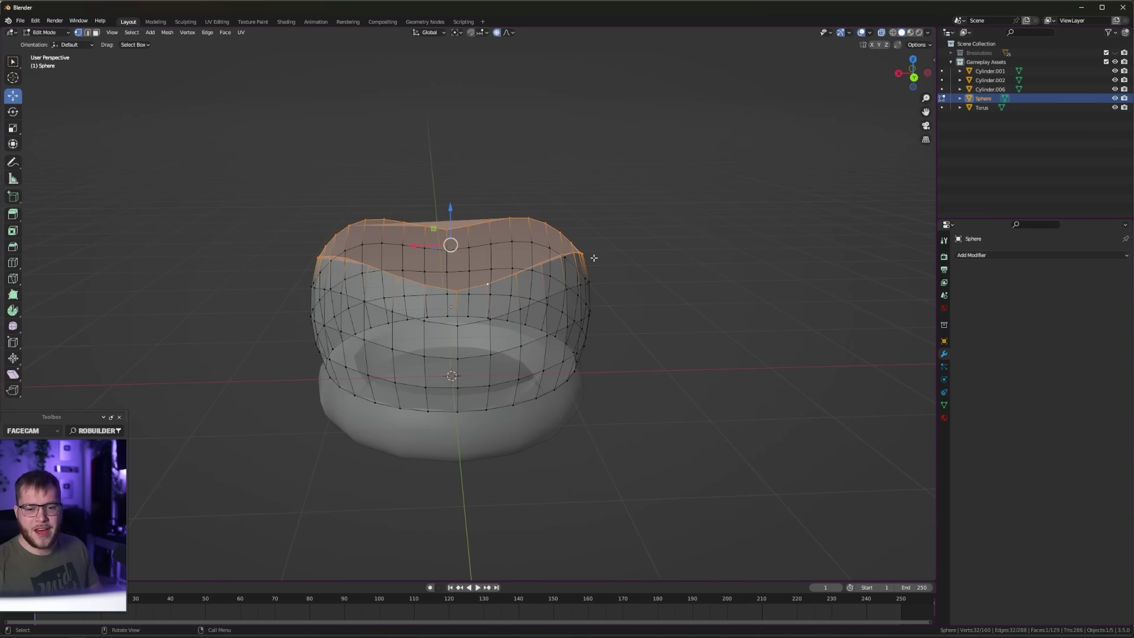
click(592, 259)
- Turn off X-ray, return to Object Mode and apply Shade Auto Smooth to the cup
key(alt+z)
mouse_move(591, 258)
middle_down()
mouse_move(591, 236)
mouse_move(627, 257)
middle_up()
key(Tab)
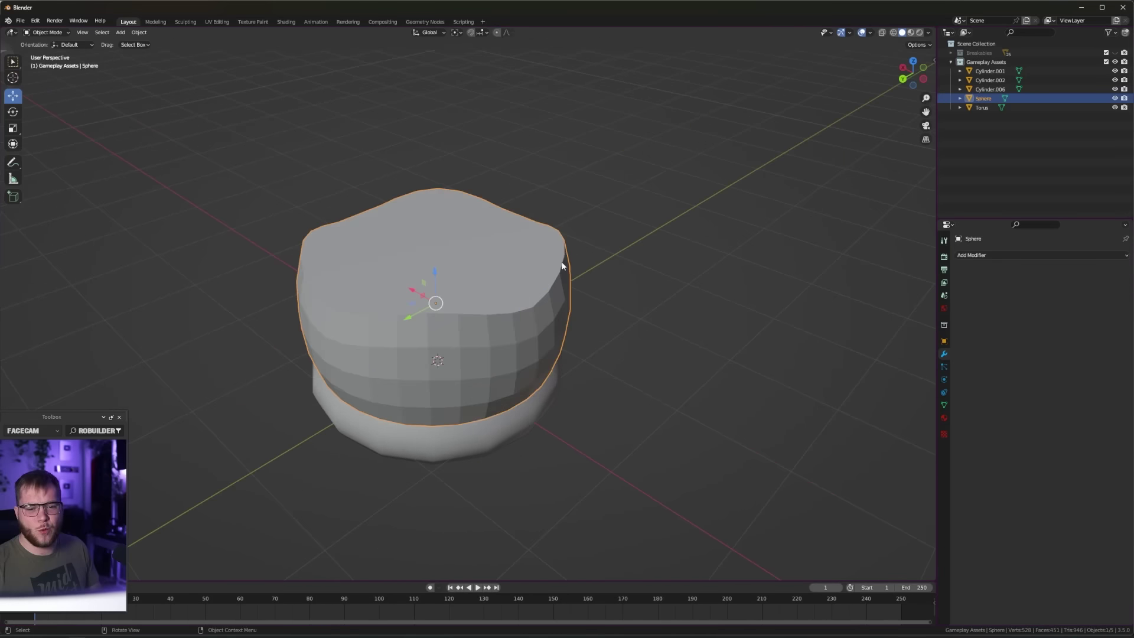
middle_drag(550, 293, 478, 302)
right_click(408, 305)
click(479, 309)
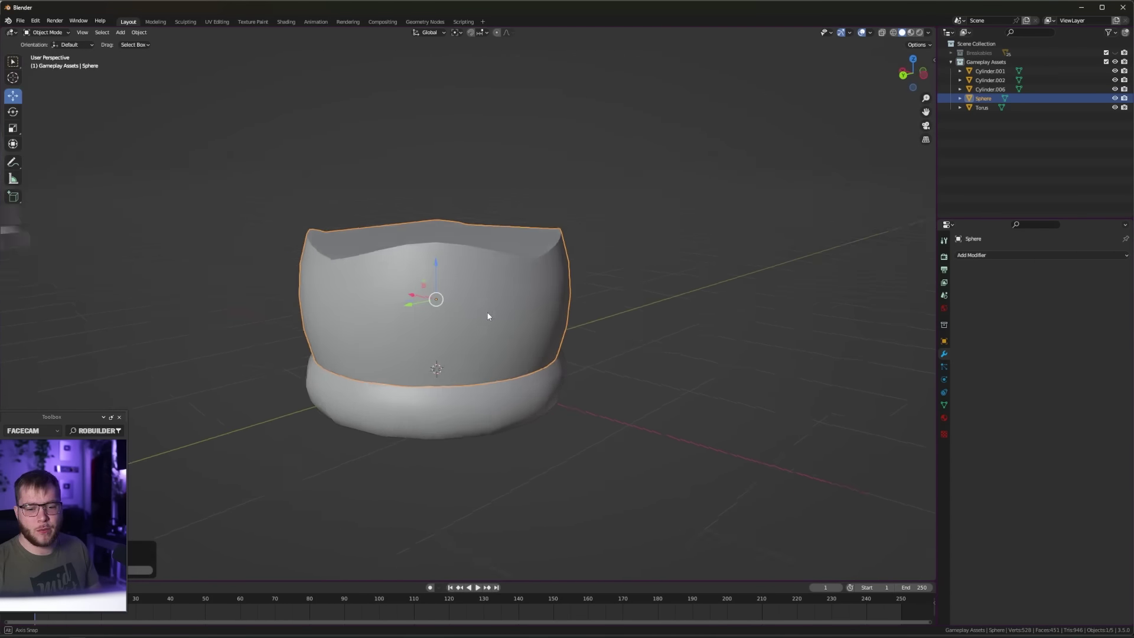
middle_drag(553, 302, 554, 314)
- Delete the cup's top face so the cup is open
key(Tab)
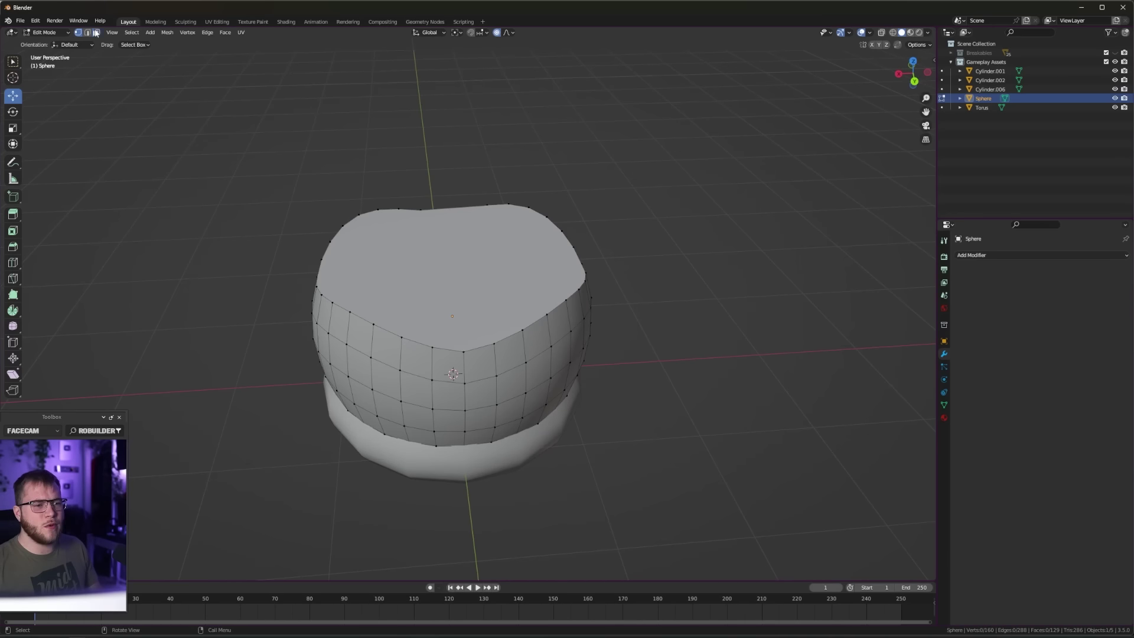
click(98, 33)
click(477, 255)
key(x)
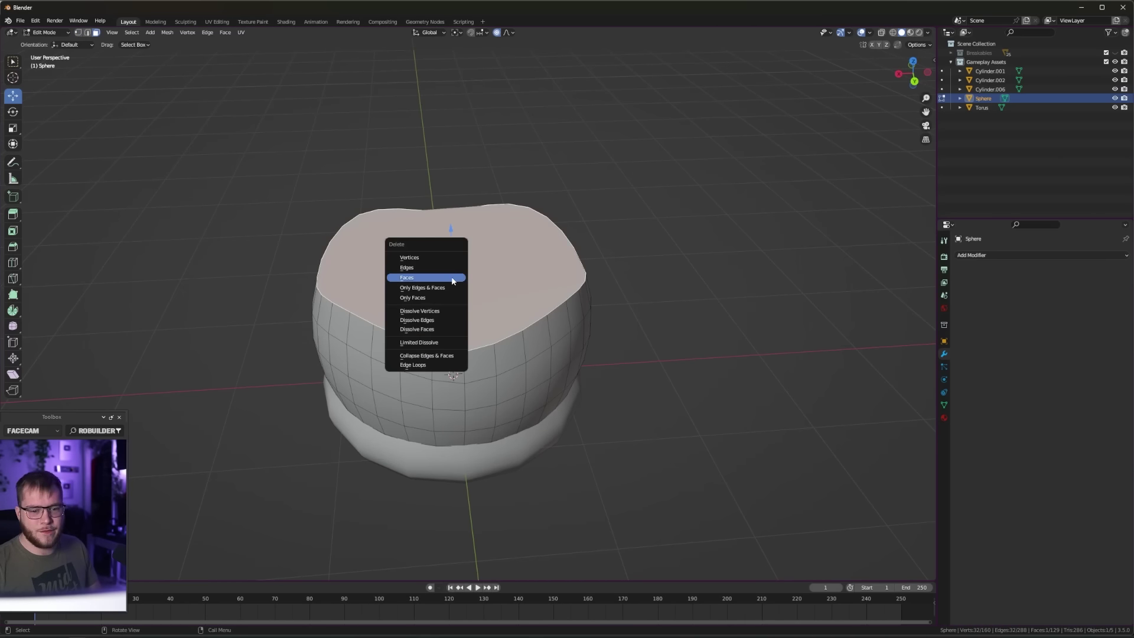
click(452, 281)
middle_drag(479, 283, 494, 262)
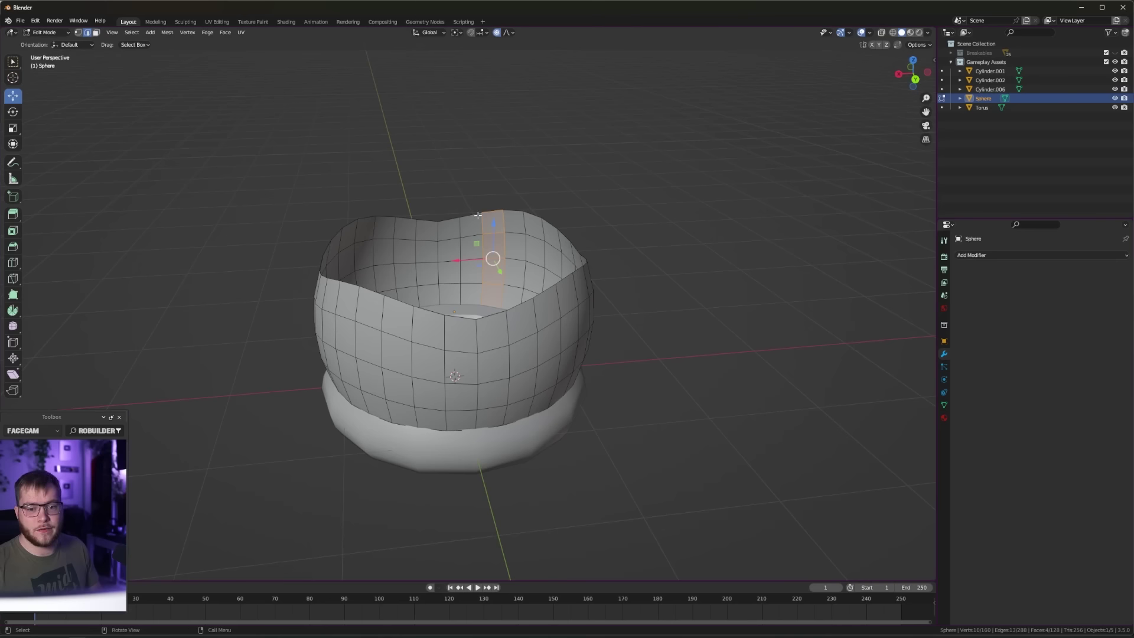
- Thicken the whole cup's wall with a Solidify modifier and inspect it from the sides
key(a)
key(Tab)
middle_drag(537, 291, 523, 284)
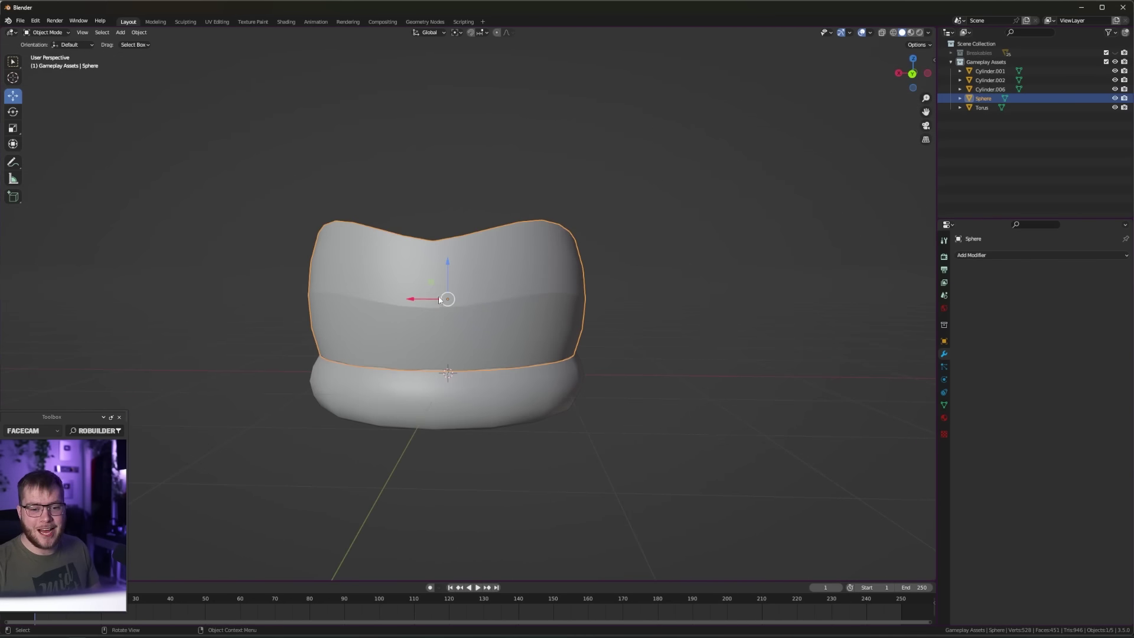
mouse_move(445, 299)
middle_down()
mouse_move(578, 275)
mouse_move(652, 299)
mouse_move(562, 252)
middle_up()
key(Tab)
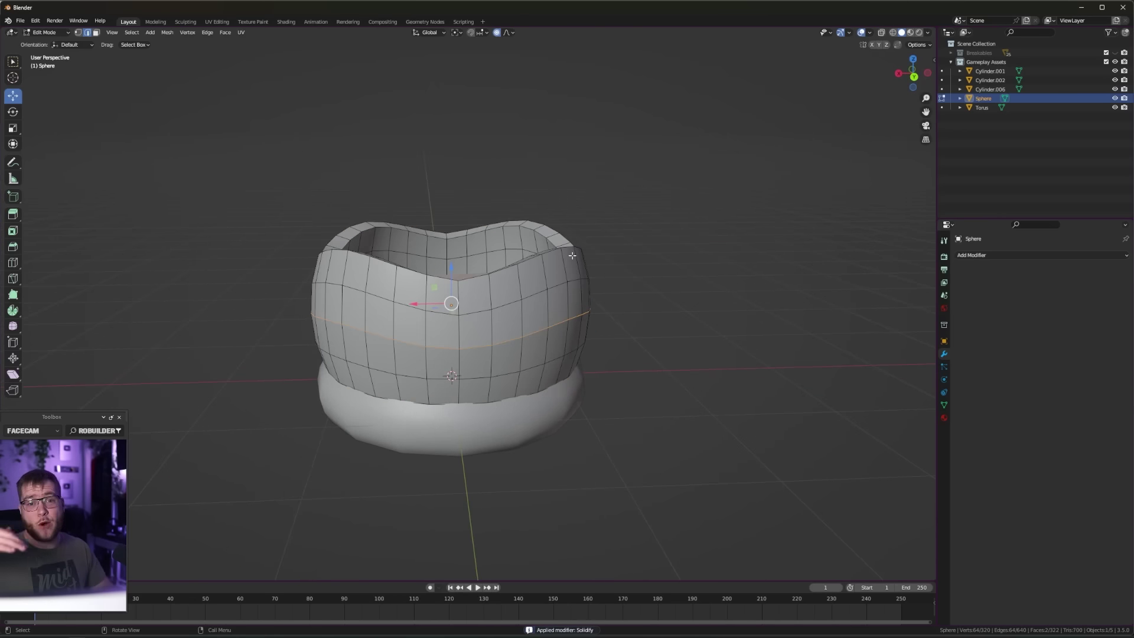
key(Tab)
middle_drag(672, 245, 659, 146)
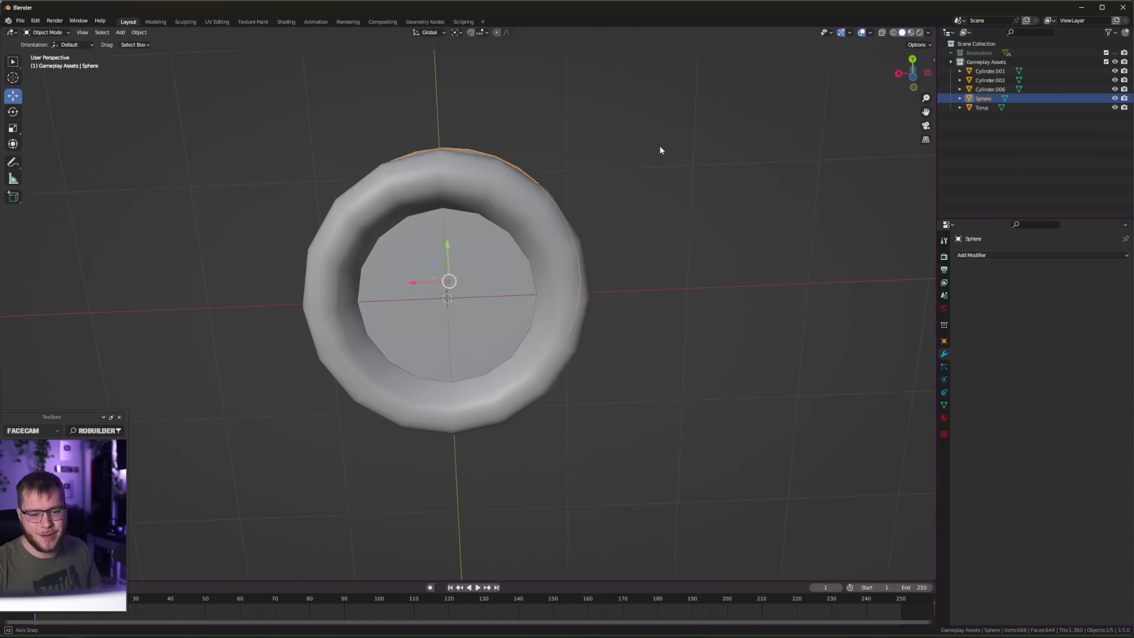
- Extrude the cup's inner bottom face downward into a foot
key(Tab)
middle_drag(419, 358, 617, 376)
click(466, 345)
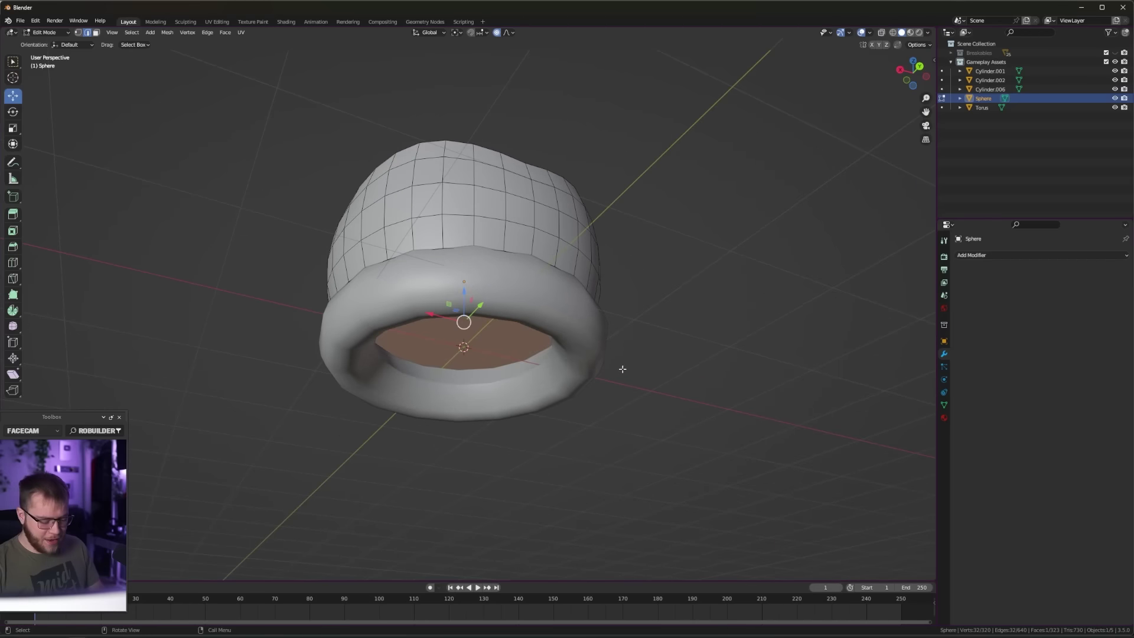
key(ctrl+f)
click(617, 375)
key(e)
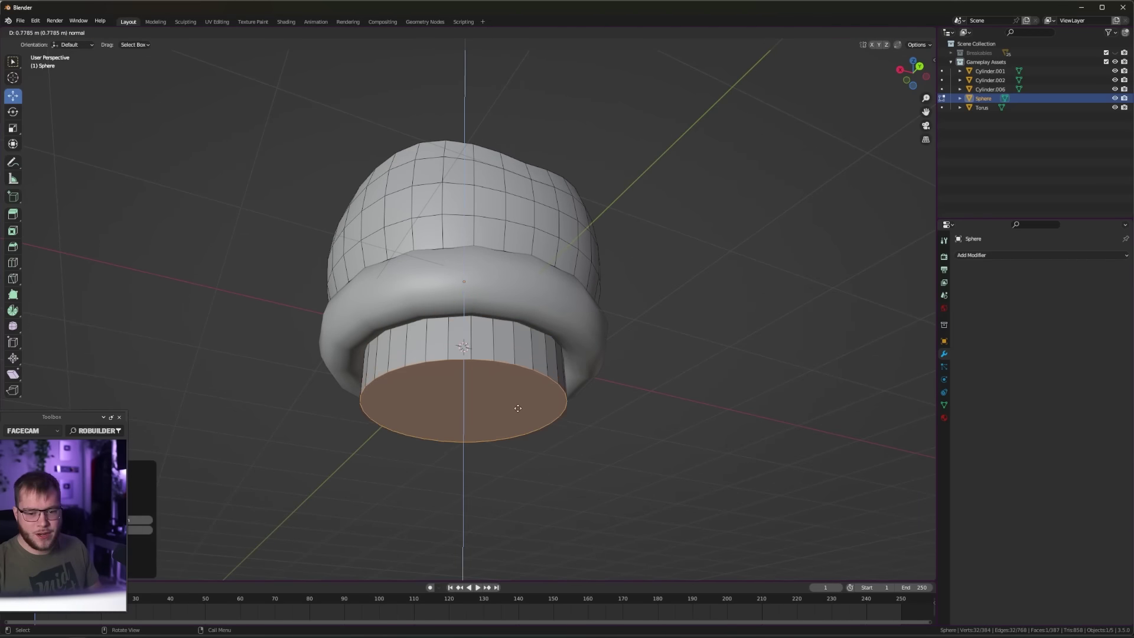
click(498, 390)
- Cancel resizing the bottom face, undo the last change, and leave mesh editing
key(s)
right_click(567, 399)
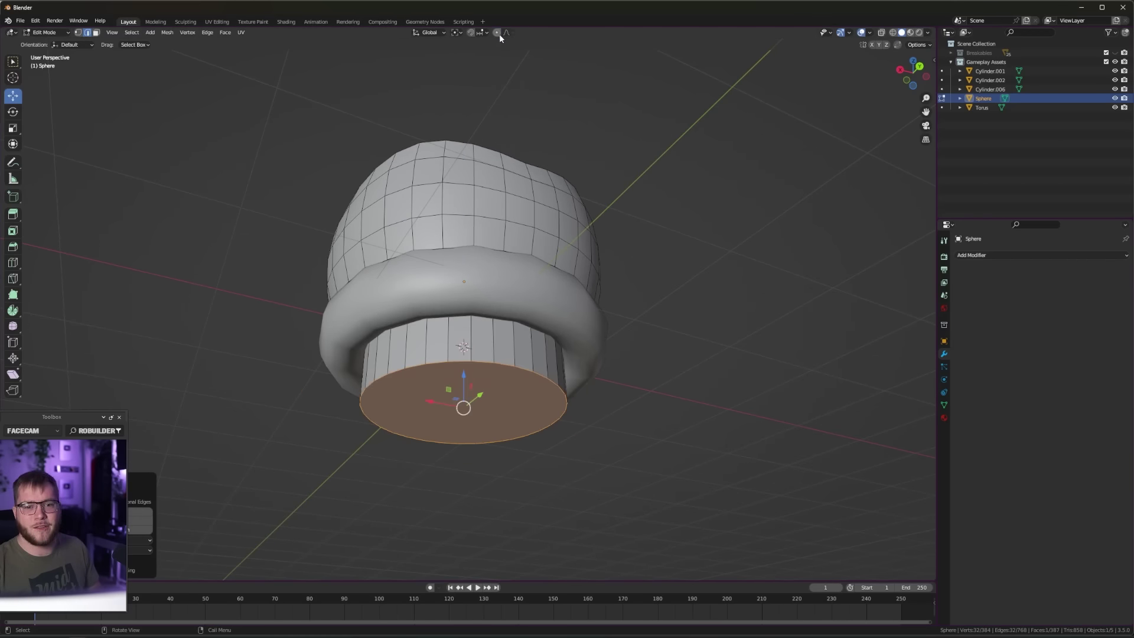
key(ctrl+z)
key(Tab)
mouse_move(630, 396)
middle_down()
mouse_move(598, 322)
mouse_move(603, 278)
mouse_move(637, 378)
middle_up()
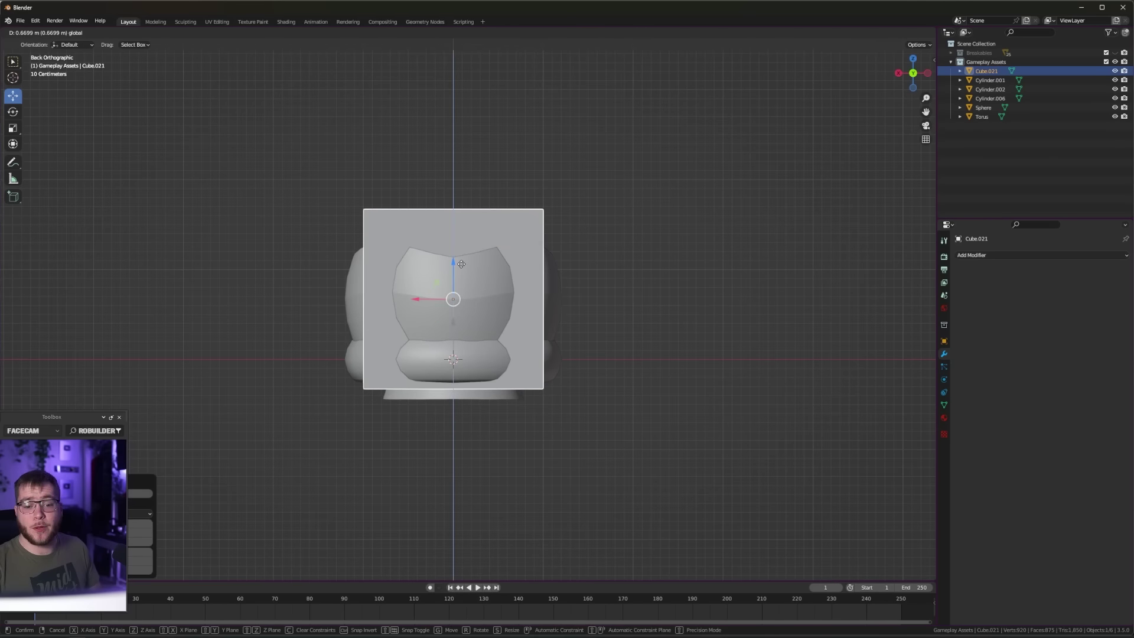
- In side view, slide the plate along Y until it sits against the cup's front
key(ctrl+KP_3)
key(g)
key(y)
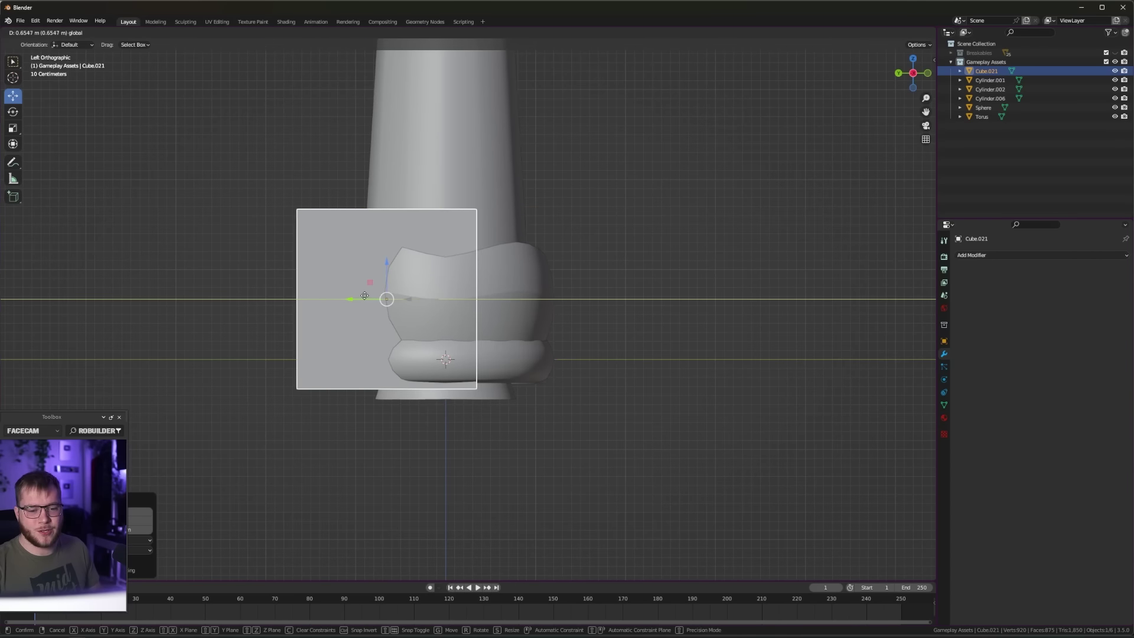
click(363, 295)
mouse_move(397, 314)
middle_down()
mouse_move(531, 383)
mouse_move(581, 340)
mouse_move(516, 341)
middle_up()
- Scale the ring around the cup's base slightly larger
click(497, 344)
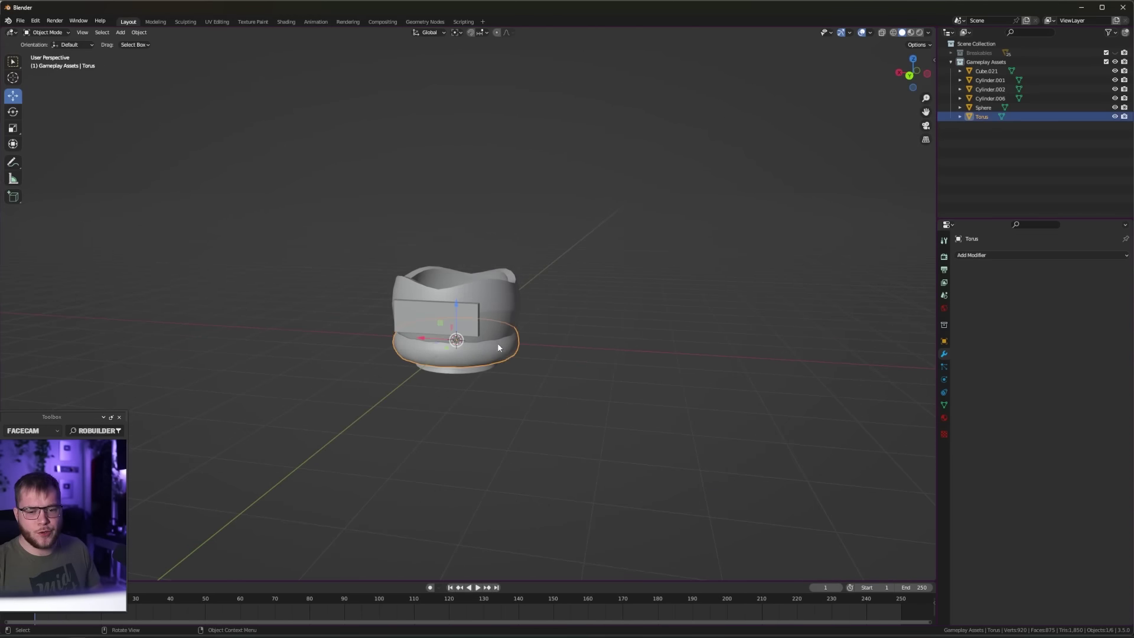
scroll(520, 379, up, 3)
middle_drag(519, 380, 565, 364)
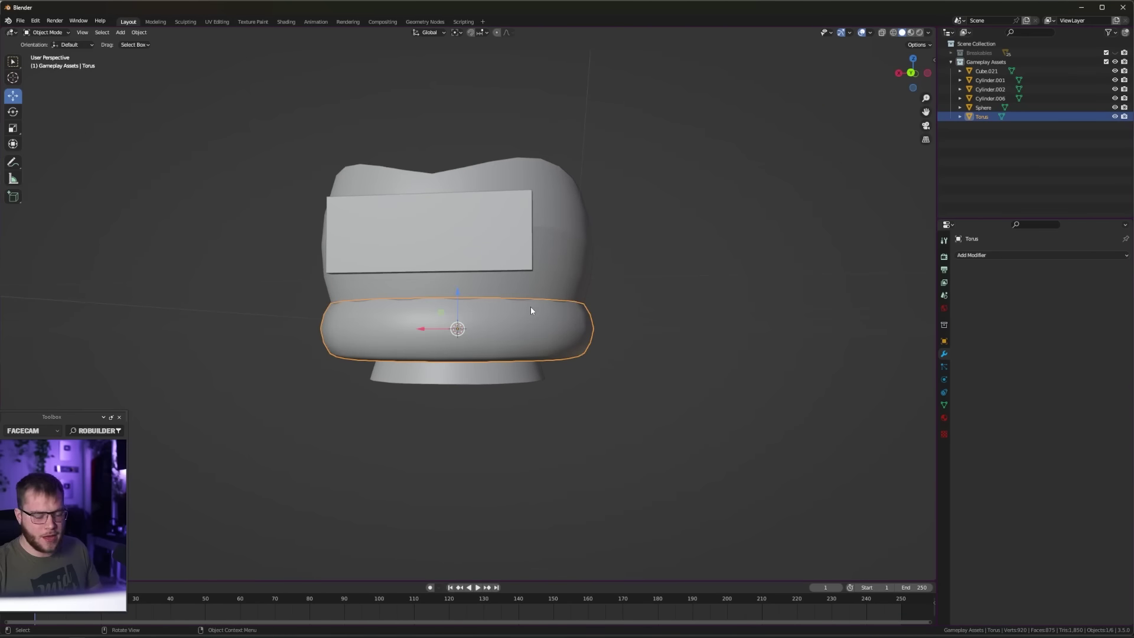
middle_drag(531, 311, 619, 329)
key(s)
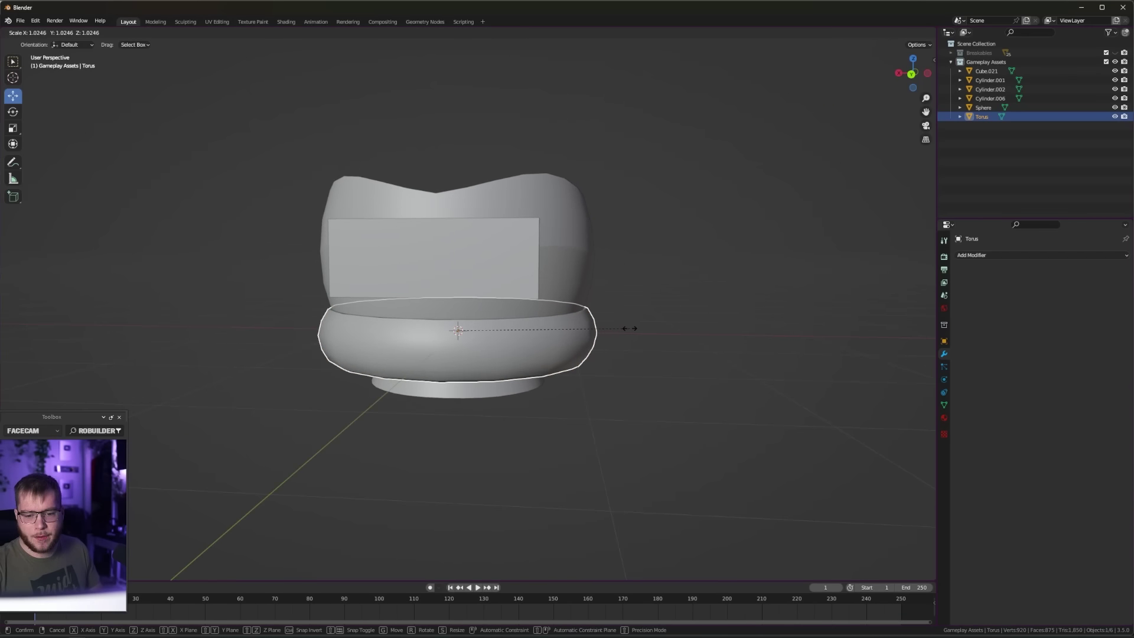
click(627, 330)
- Select the front plate and enter its mesh editing, facing it head-on
middle_drag(645, 302, 532, 292)
click(445, 277)
key(Tab)
mouse_move(445, 278)
middle_down()
mouse_move(389, 387)
mouse_move(577, 335)
middle_up()
middle_drag(595, 380, 612, 328)
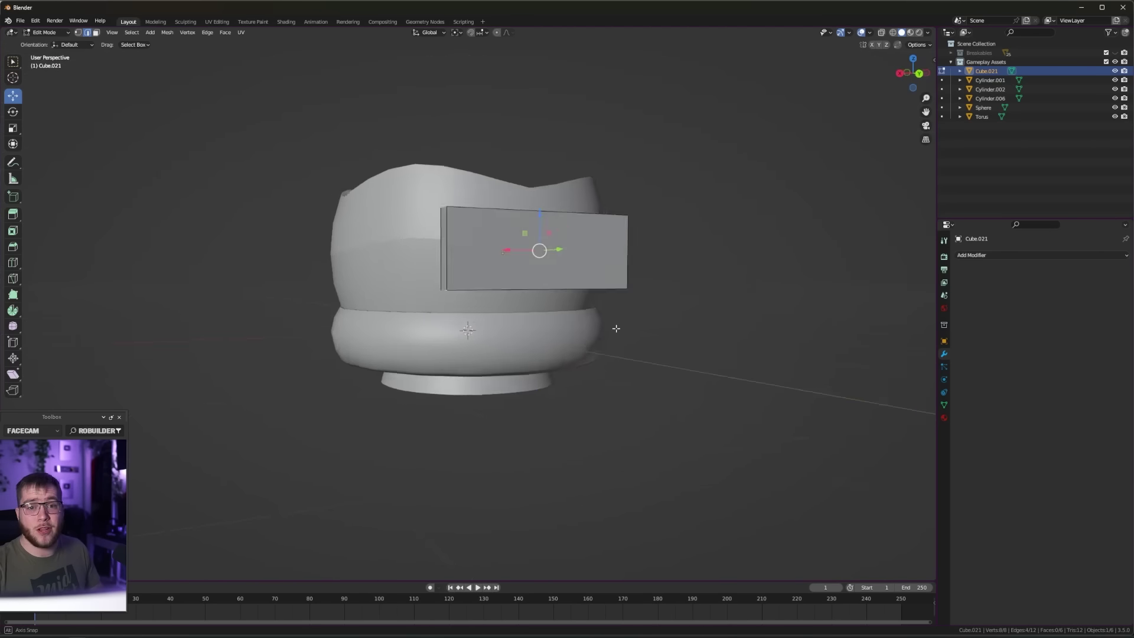
- Inset the plate's front face and extrude it into a recessed panel
click(523, 302)
key(i)
click(708, 322)
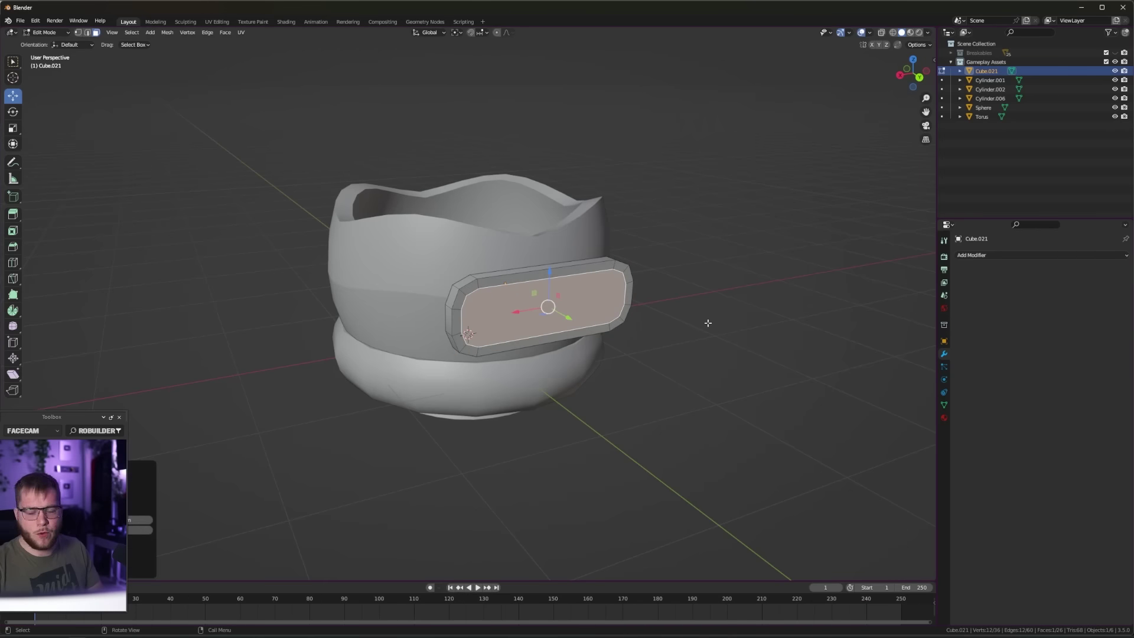
key(e)
click(692, 338)
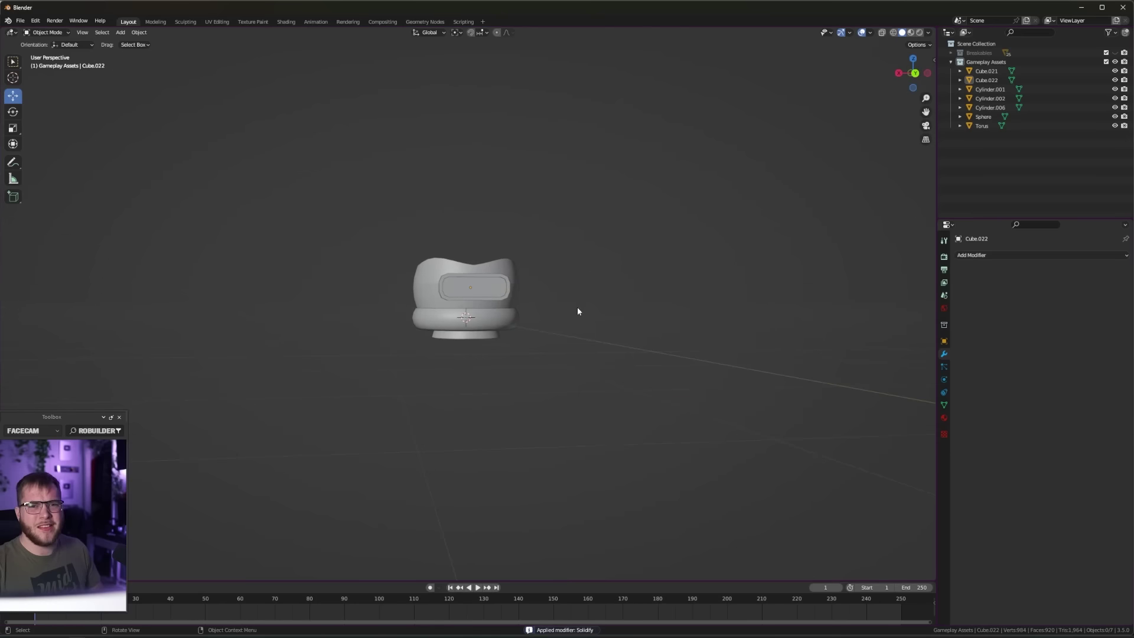
mouse_move(576, 307)
middle_down()
mouse_move(505, 295)
mouse_move(513, 302)
middle_up()
click(505, 297)
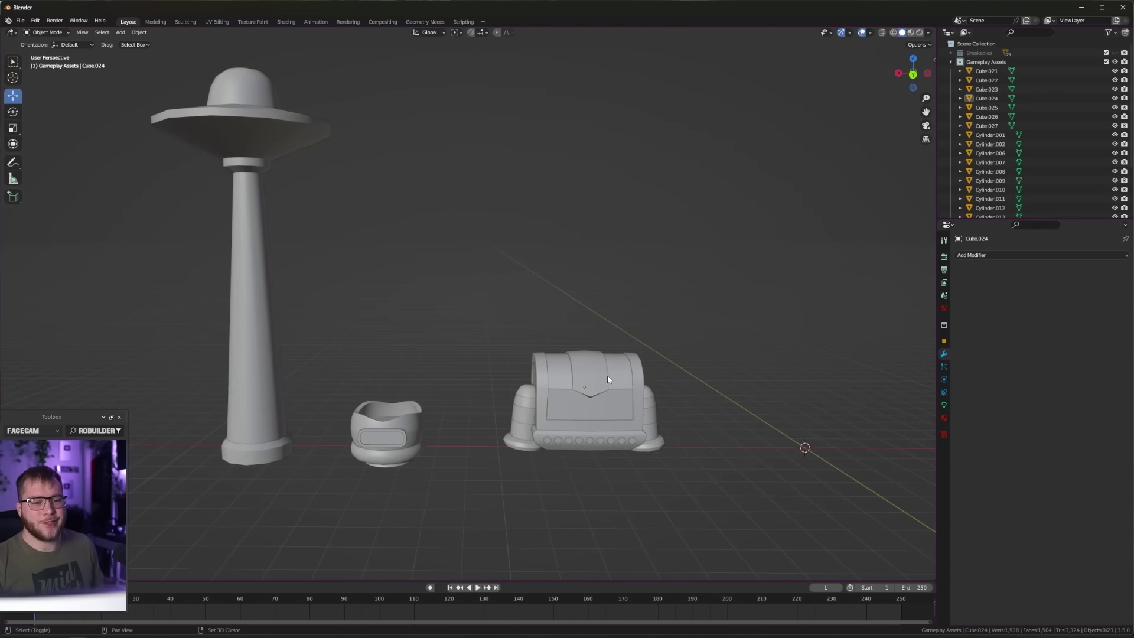
middle_drag(540, 348, 544, 349)
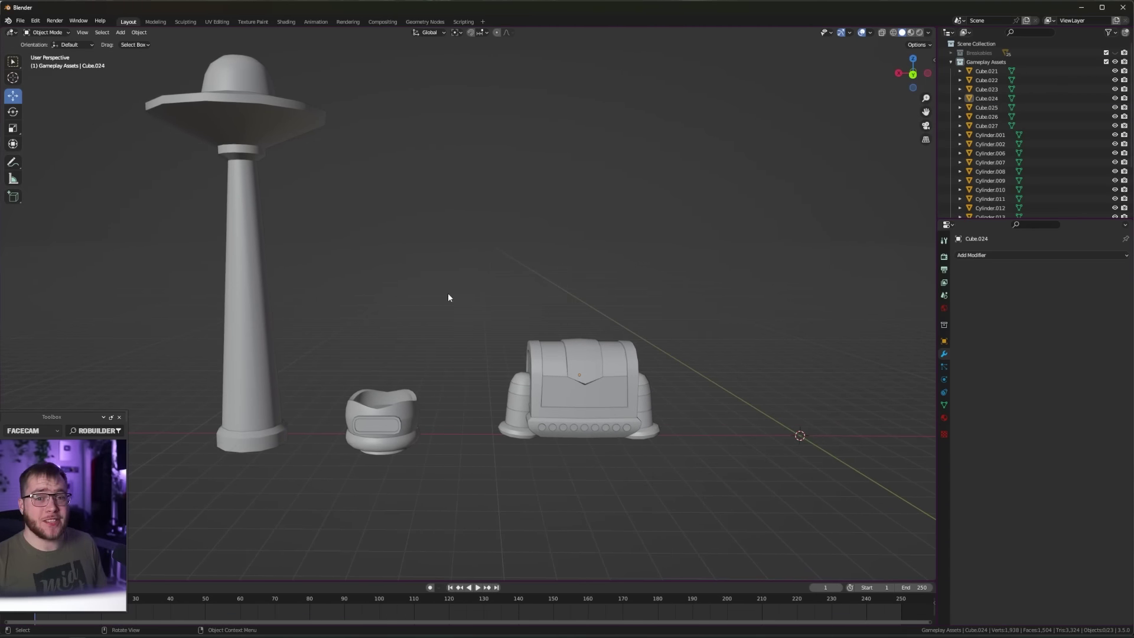
middle_drag(567, 359, 559, 353)
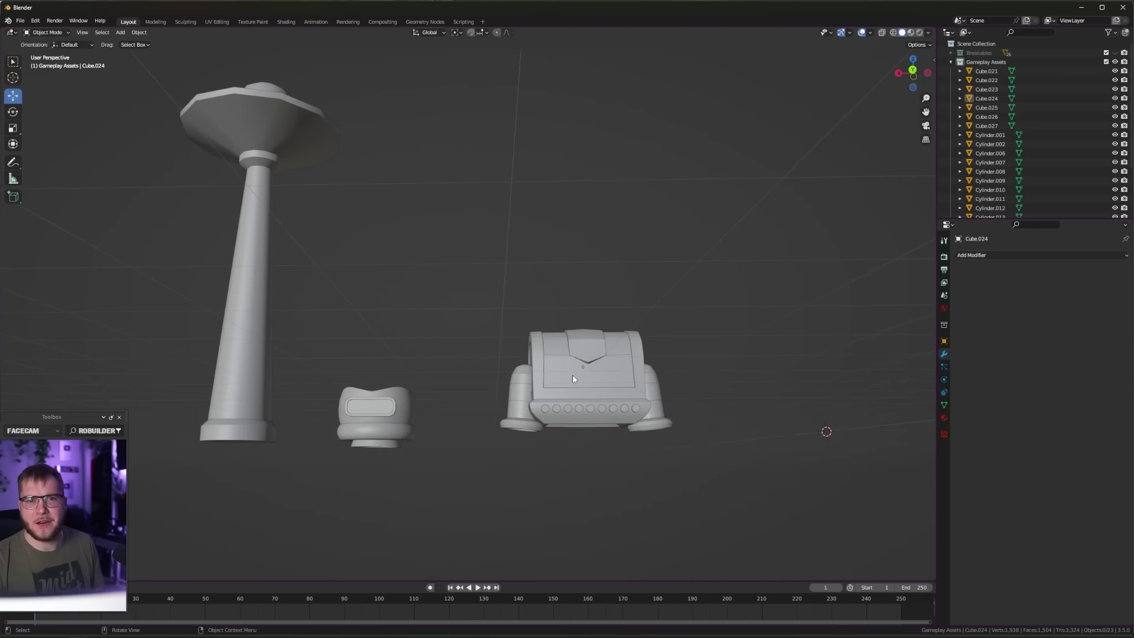
middle_drag(587, 395, 637, 408)
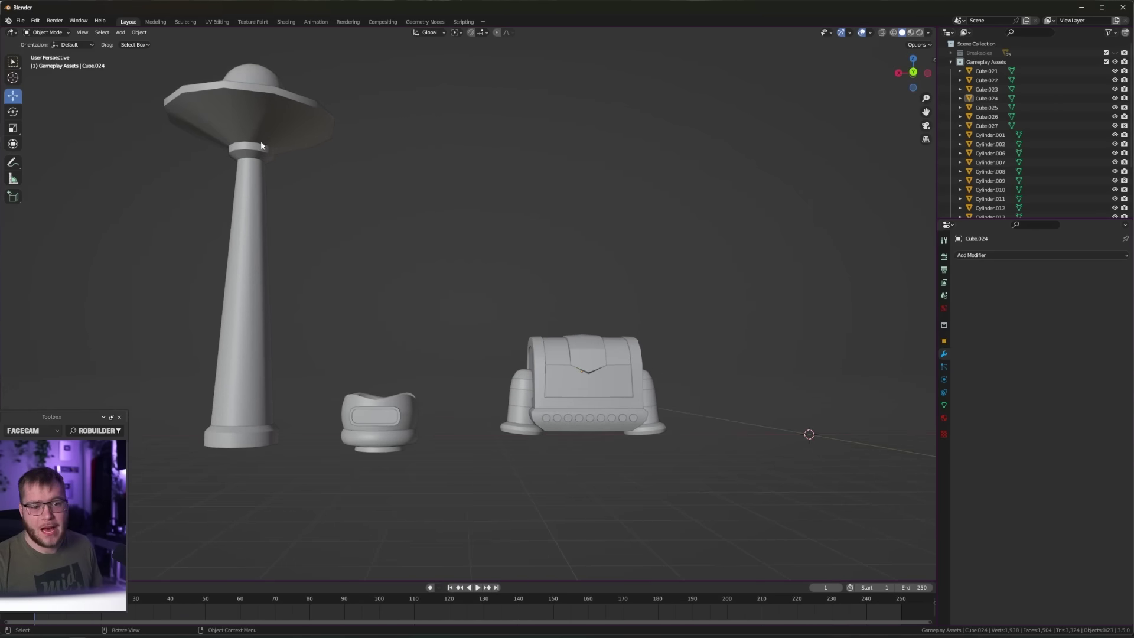
mouse_move(274, 168)
middle_down()
mouse_move(342, 337)
mouse_move(492, 443)
middle_up()
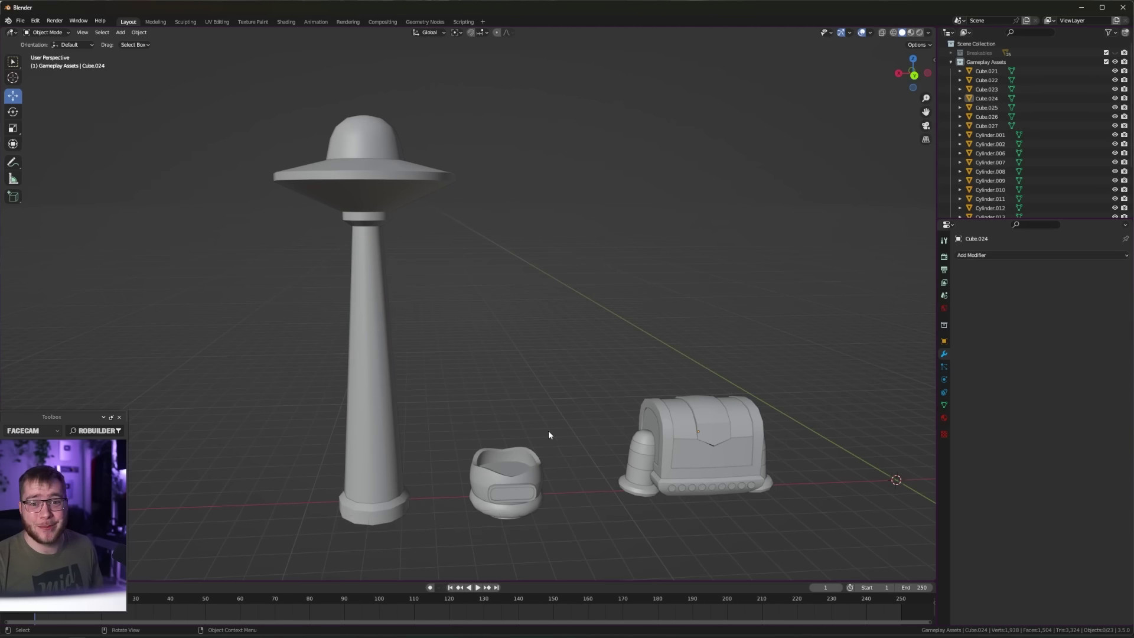
mouse_move(547, 428)
middle_down()
mouse_move(492, 407)
mouse_move(597, 380)
mouse_move(466, 396)
mouse_move(620, 376)
mouse_move(591, 384)
middle_up()
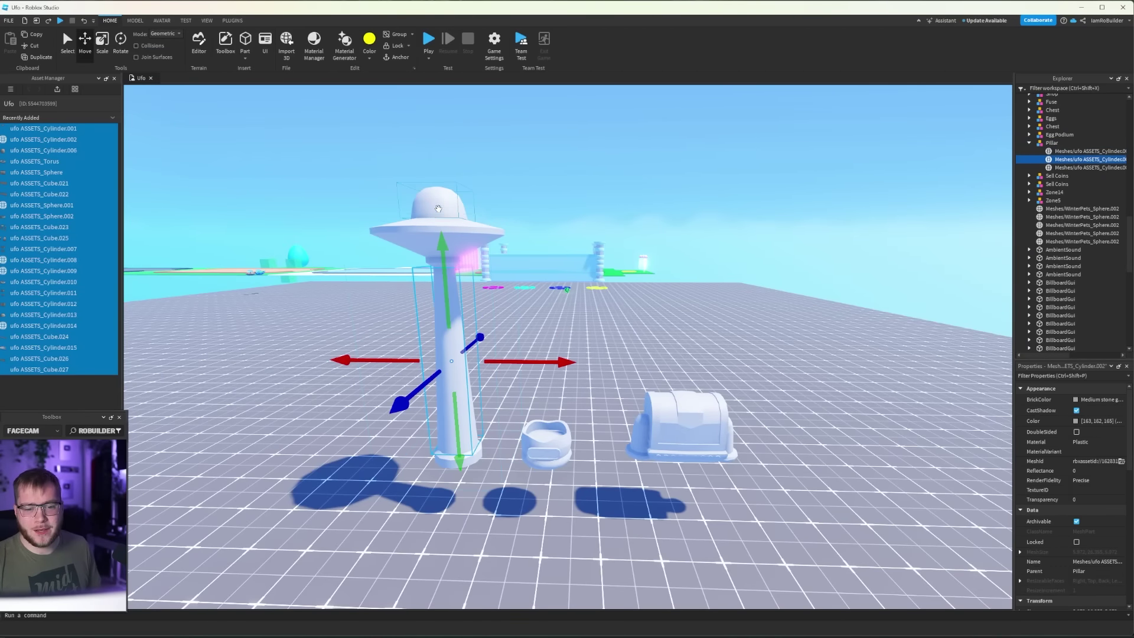
- Select the whole Pillar model and try grey colours from the palette
alt+click(440, 217)
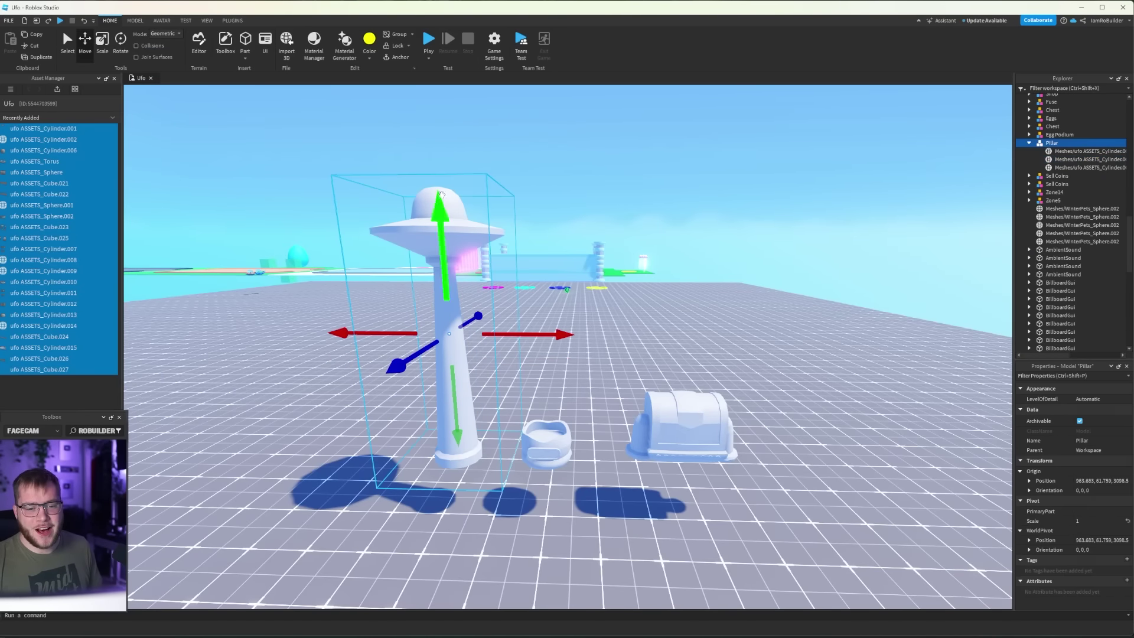
click(368, 61)
click(463, 216)
click(367, 59)
click(446, 205)
right_drag(496, 274, 567, 319)
scroll(521, 297, up, 3)
scroll(521, 299, down, 4)
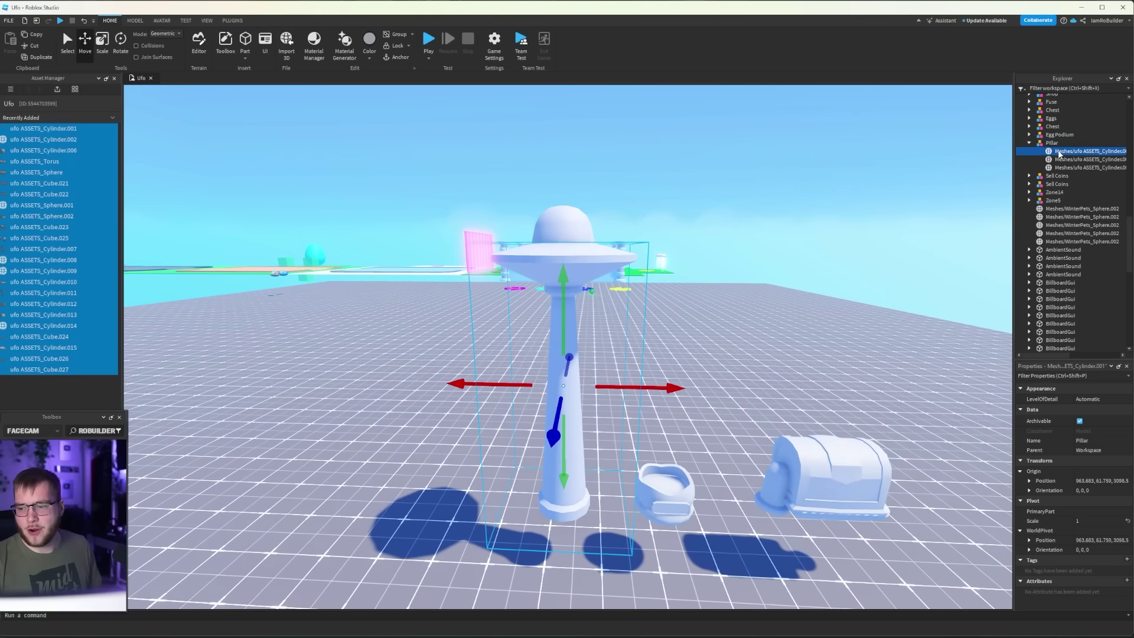
- Set the pillar column to dark grey and the dome's material to Neon
click(1077, 422)
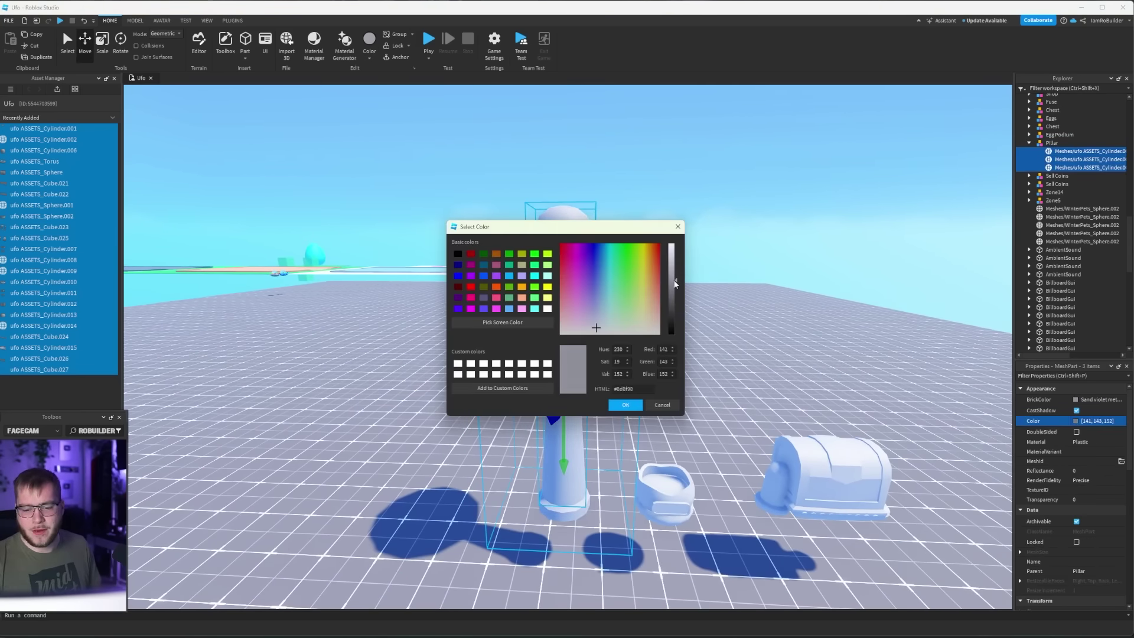
key(Escape)
click(1077, 421)
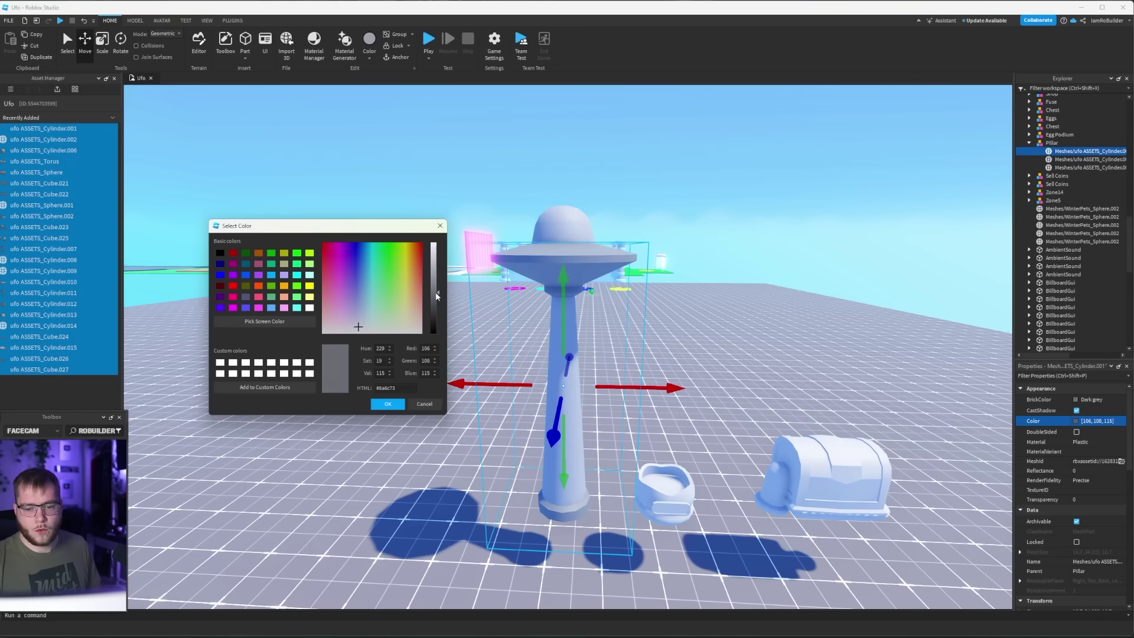
click(381, 405)
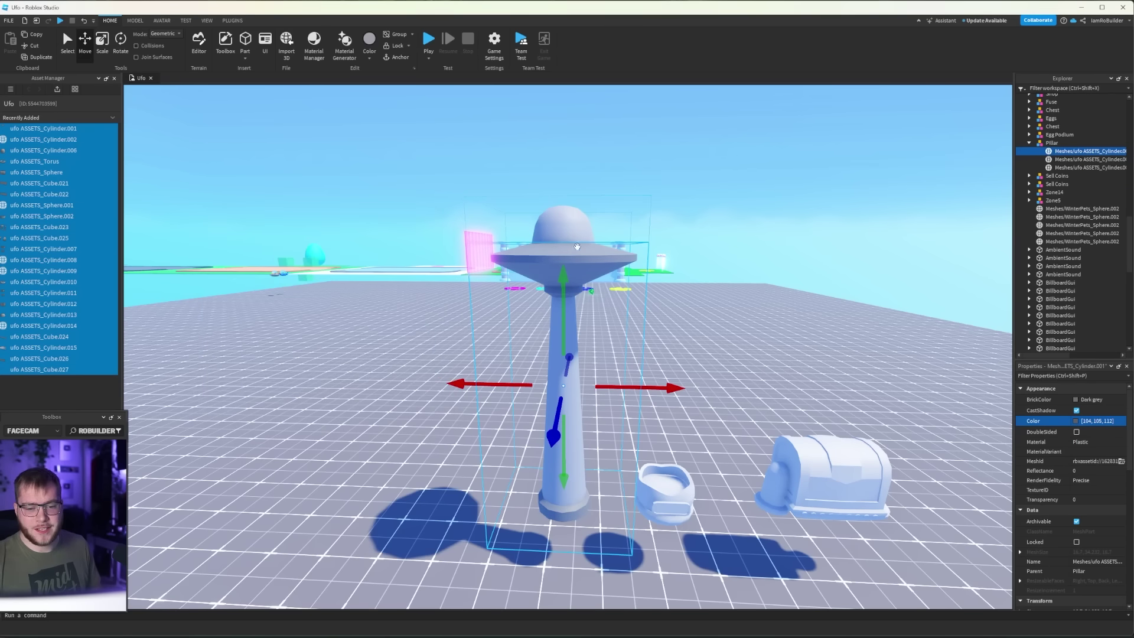
click(1095, 440)
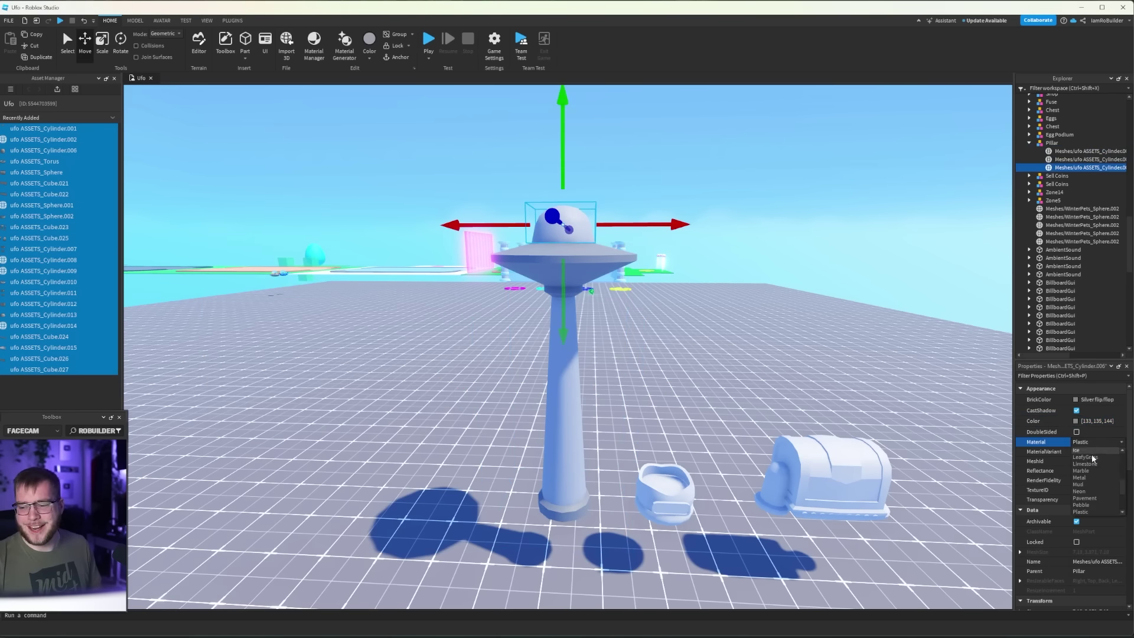
click(1086, 484)
click(731, 290)
mouse_move(731, 290)
right_down()
mouse_move(587, 361)
mouse_move(618, 308)
mouse_move(547, 402)
right_up()
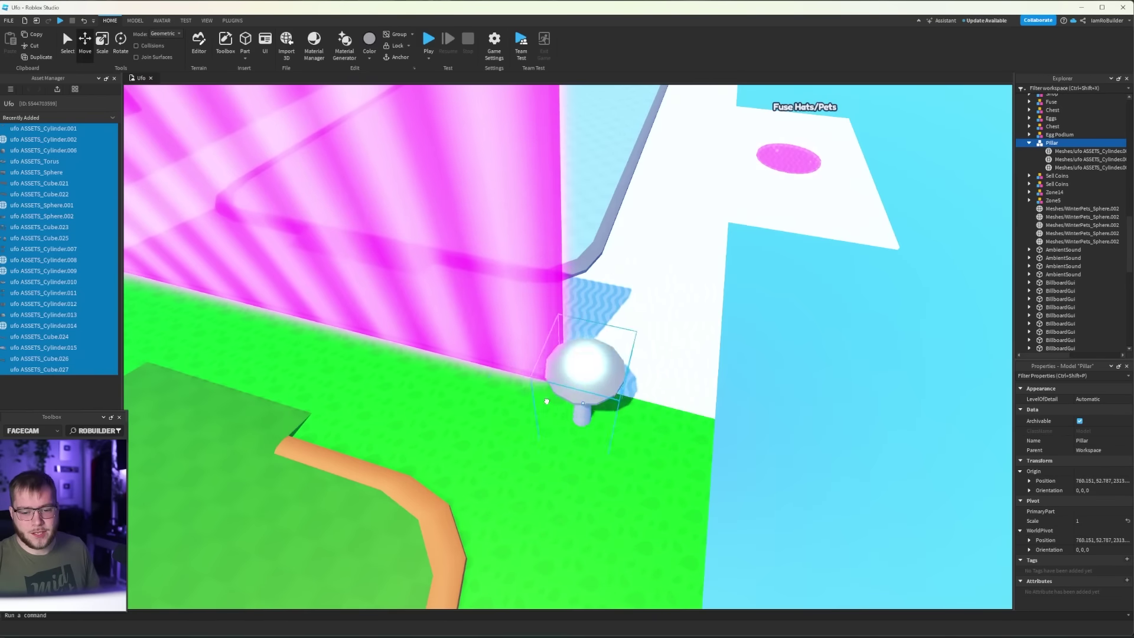
- Place the Pillar lamp beside the magenta wall, scale it up, then select and frame Zone2
drag(547, 402, 558, 381)
key(ctrl+2)
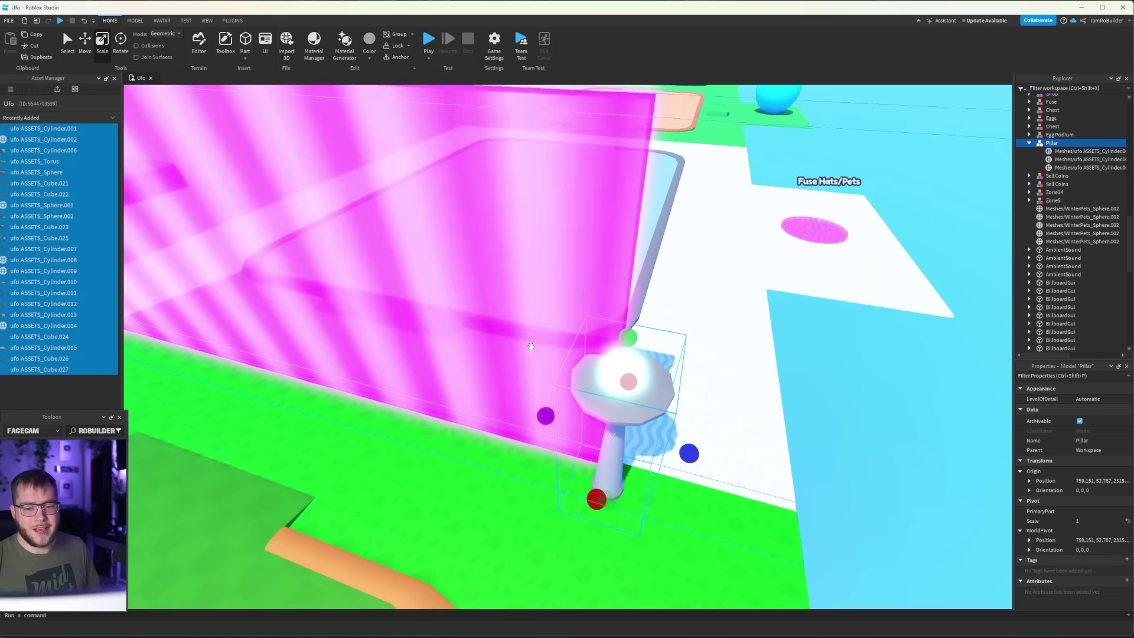
mouse_move(550, 355)
right_down()
mouse_move(603, 459)
mouse_move(548, 209)
right_up()
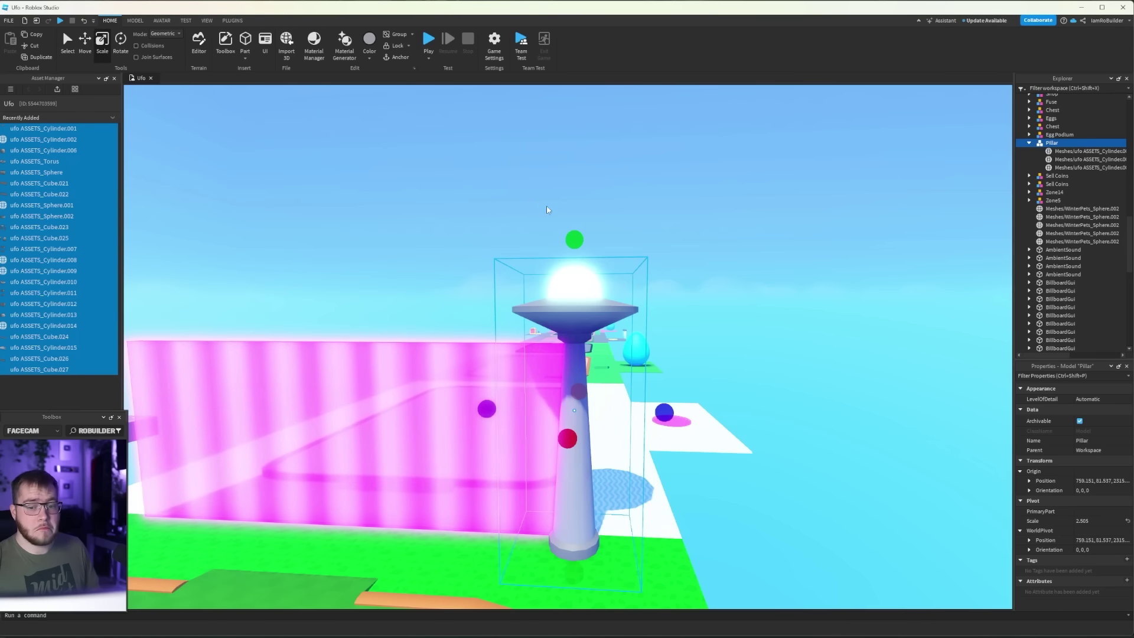
drag(576, 246, 628, 198)
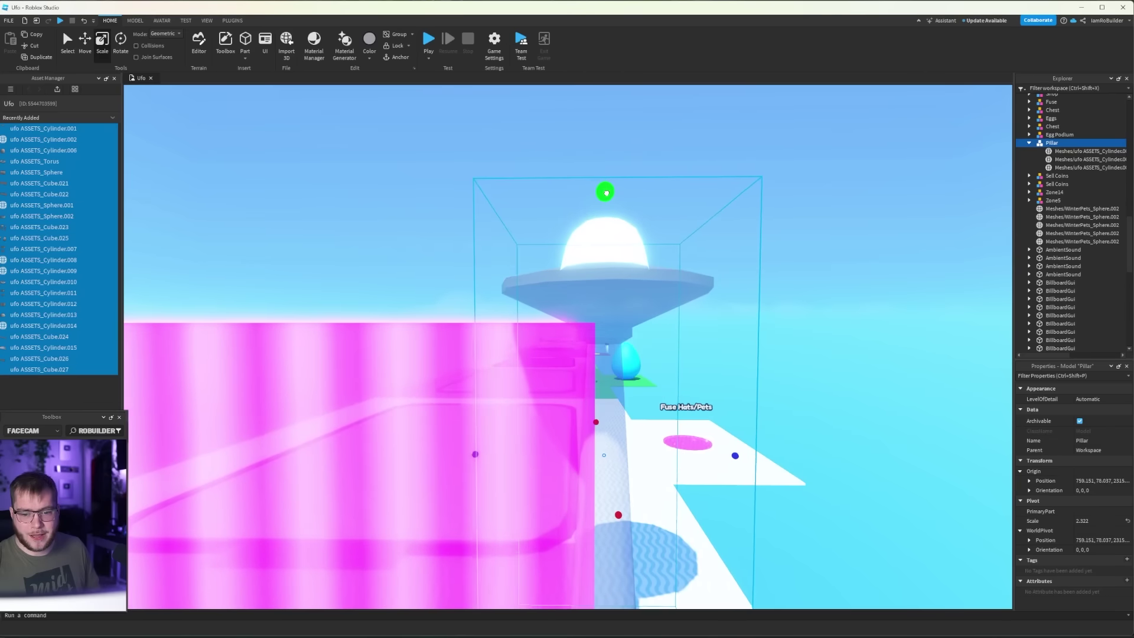
scroll(595, 313, down, 1)
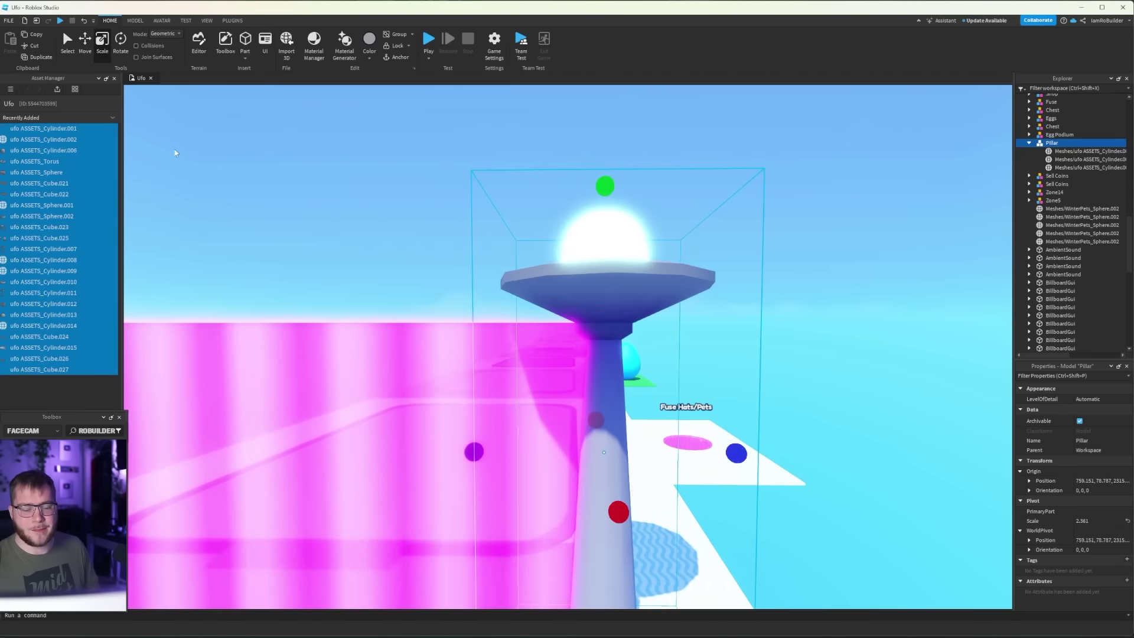
mouse_move(595, 312)
right_down()
mouse_move(625, 317)
mouse_move(519, 285)
right_up()
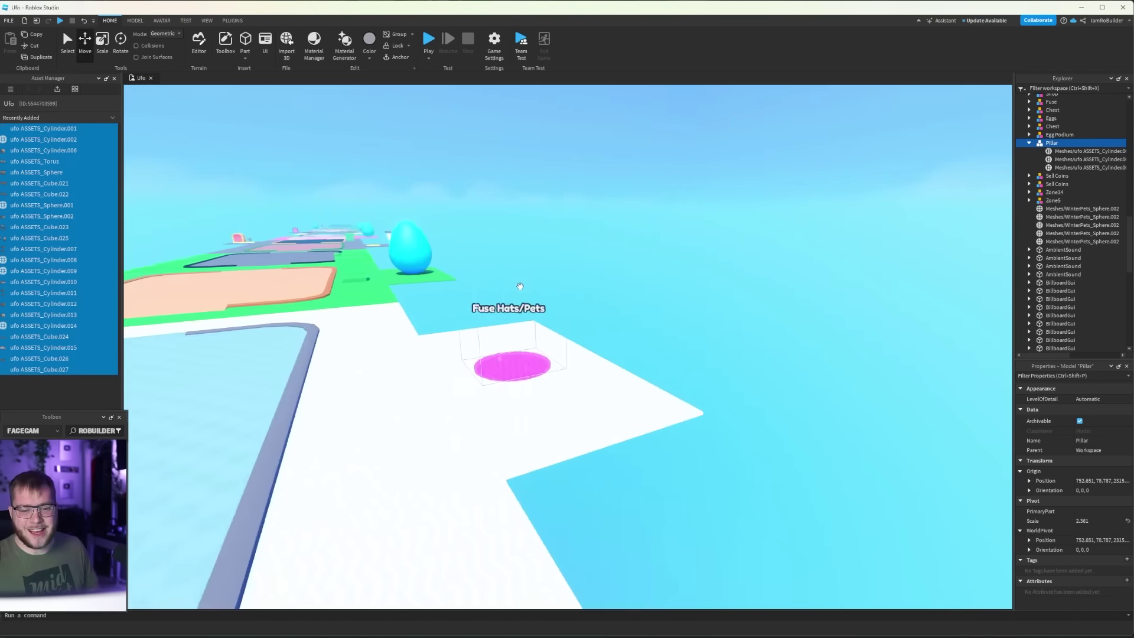
click(1071, 231)
key(f)
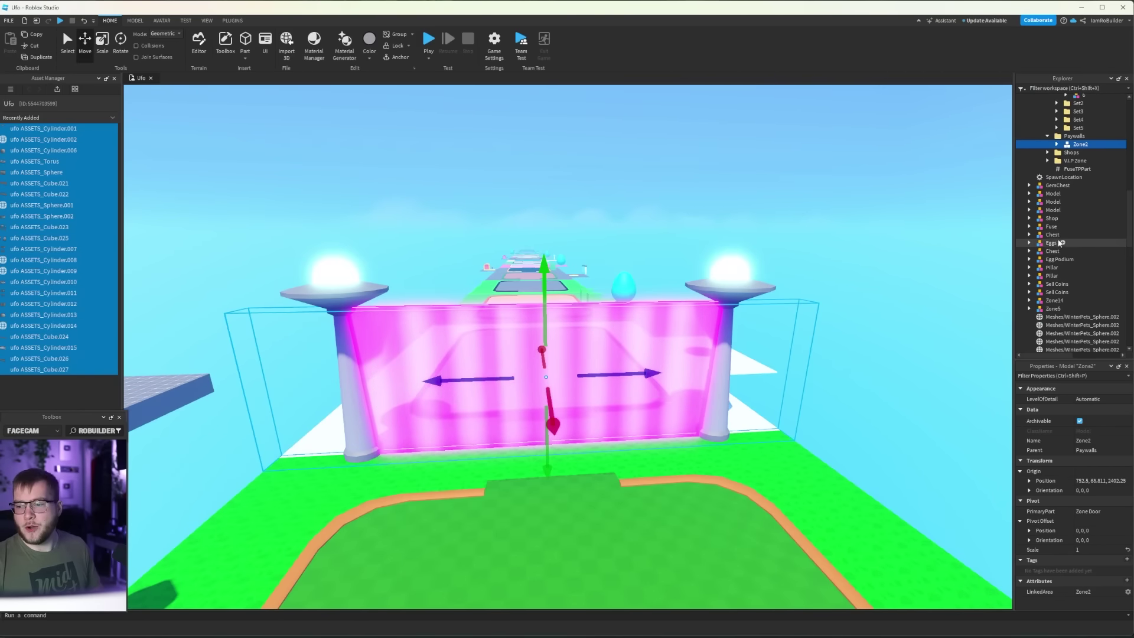
- Duplicate the Pillar lamp and place the copy on the wall's other side
click(1052, 274)
key(ctrl+d)
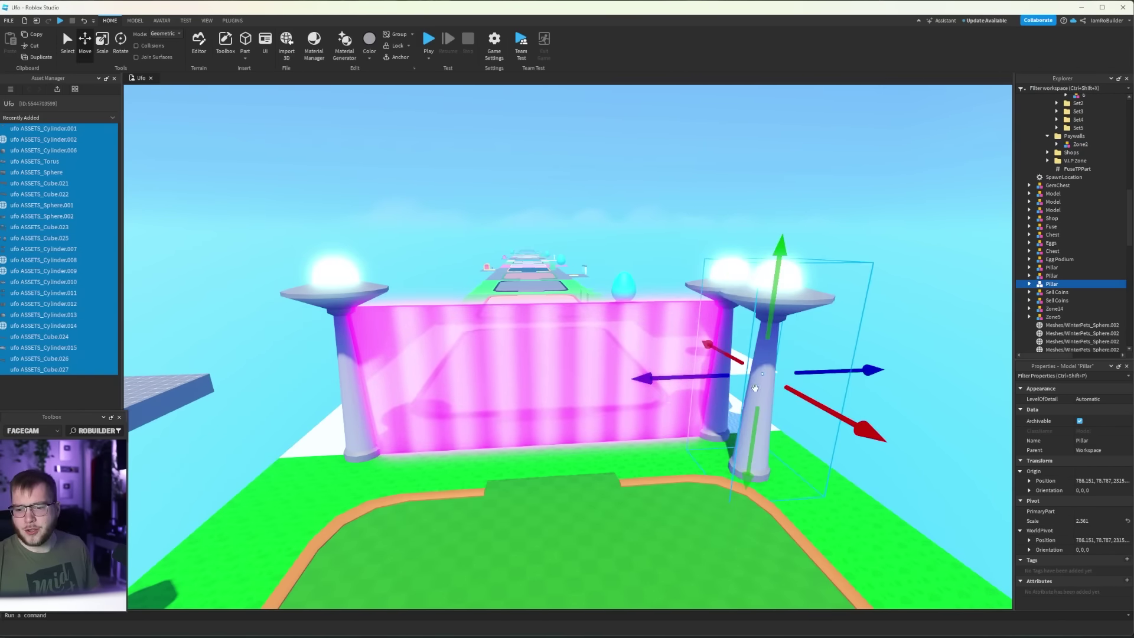
key(f)
right_drag(750, 359, 532, 354)
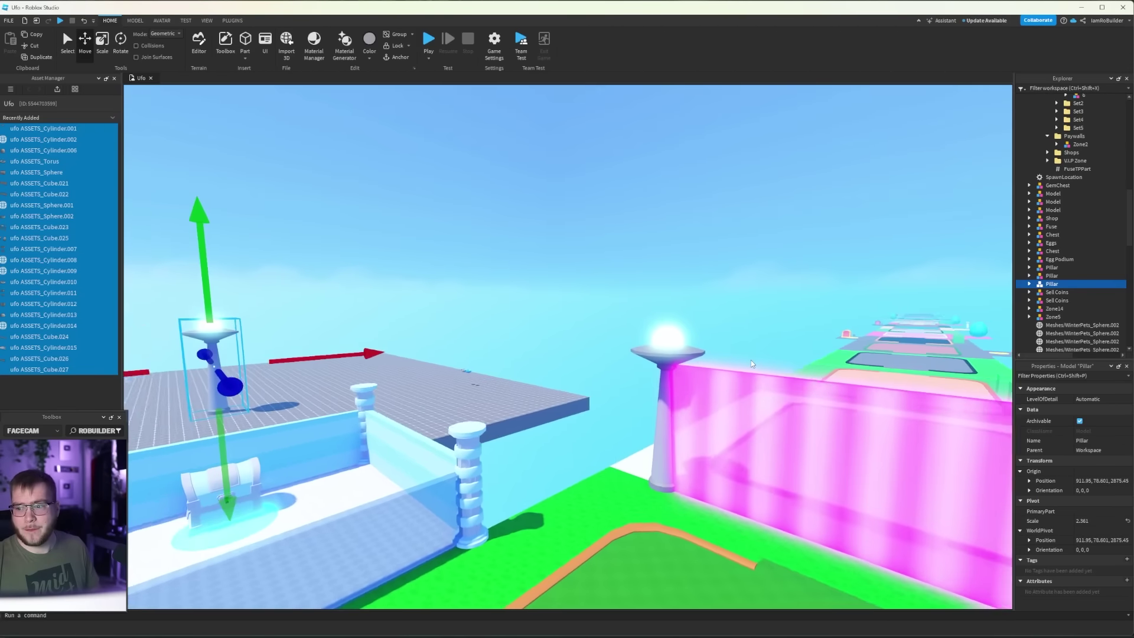
- Move both Pillar lamps into the Zone2 model in Explorer, then view the wall's front
click(1051, 274)
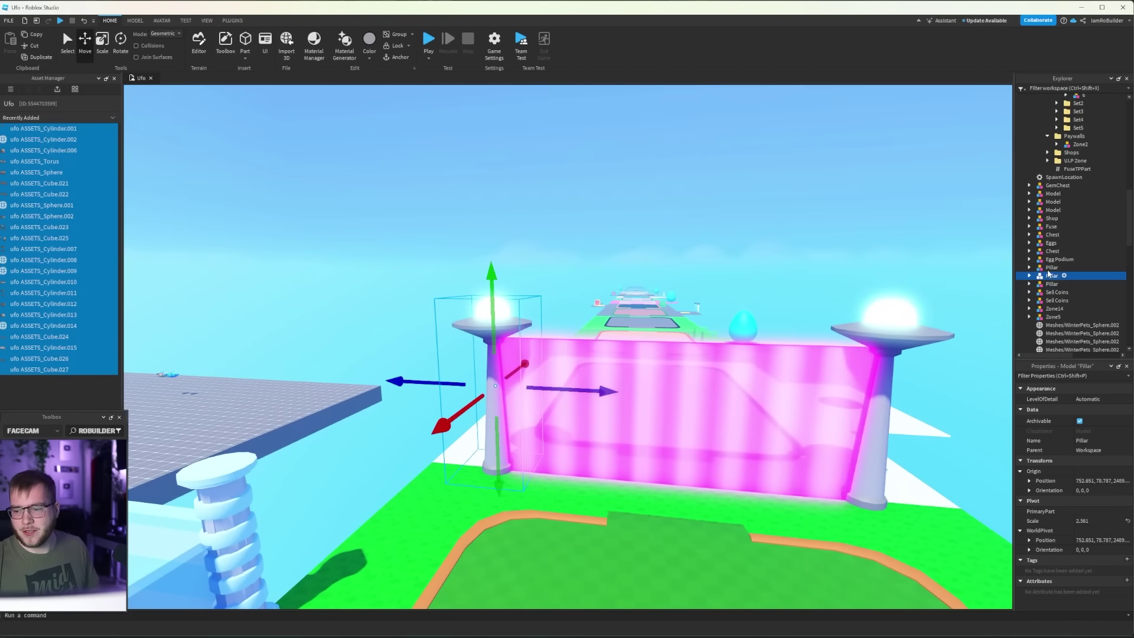
drag(1052, 270, 1081, 145)
click(1081, 144)
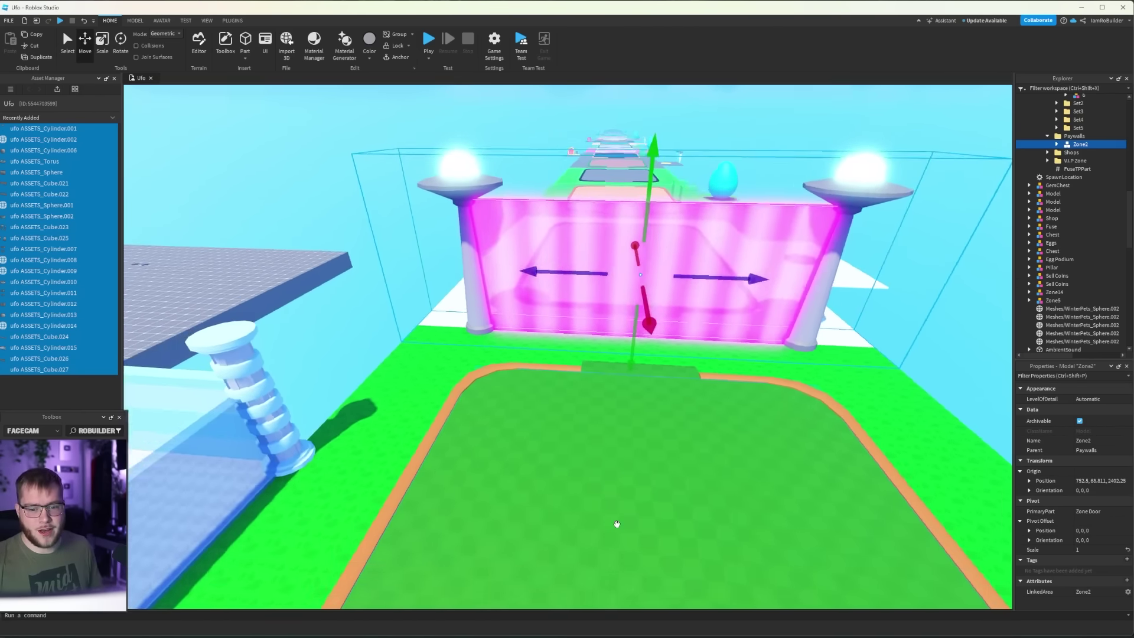
right_drag(633, 399, 616, 526)
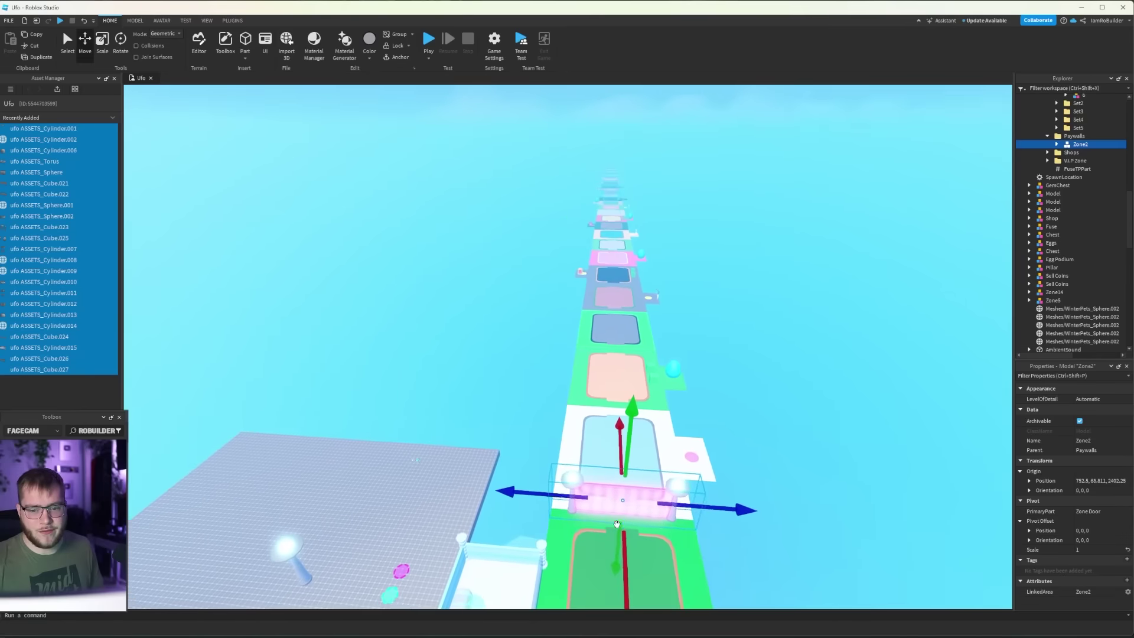
scroll(616, 525, down, 5)
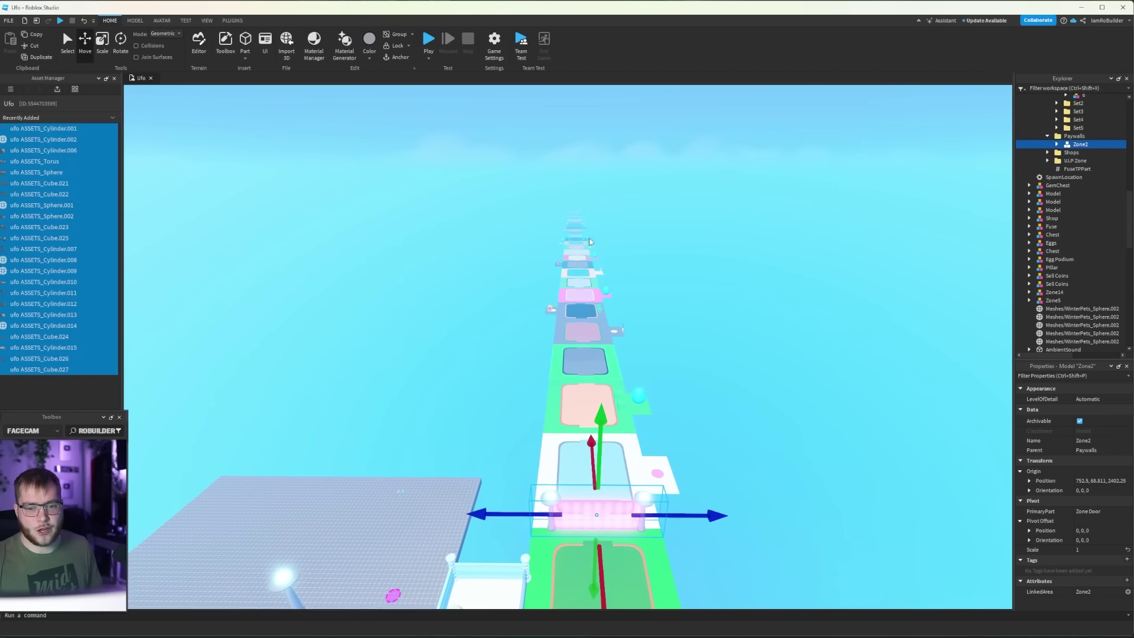
right_drag(588, 242, 620, 320)
scroll(656, 292, up, 8)
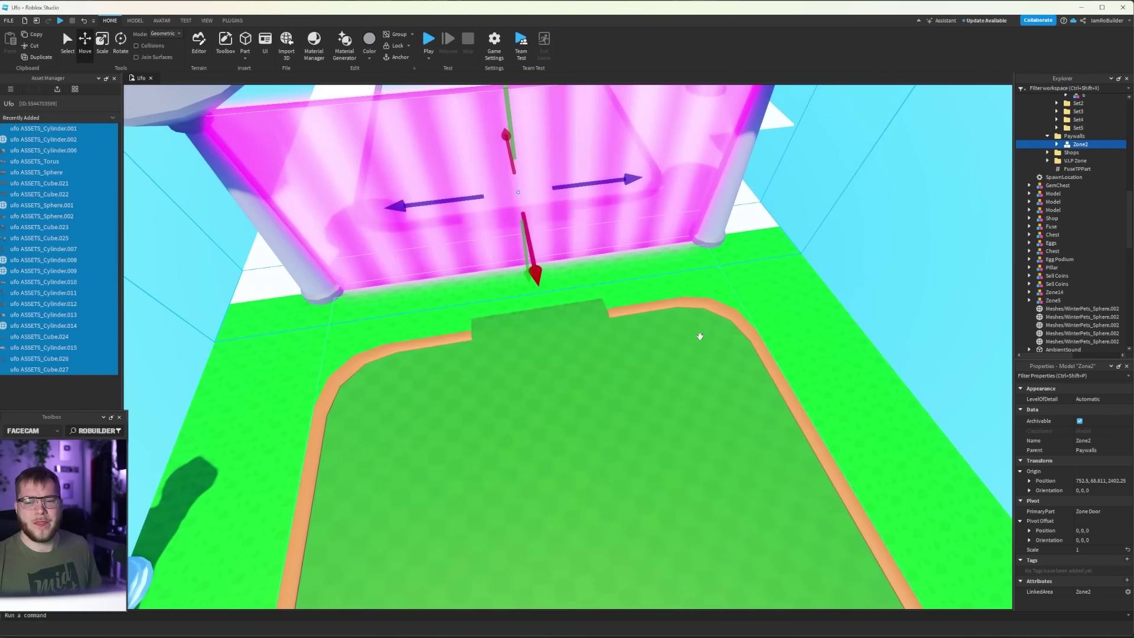
mouse_move(700, 341)
right_down()
mouse_move(834, 378)
mouse_move(626, 395)
right_up()
click(834, 378)
- Focus on the V.I.P Chest, orbit above it, and select the cyan floor circle beneath
key(w)
key(w)
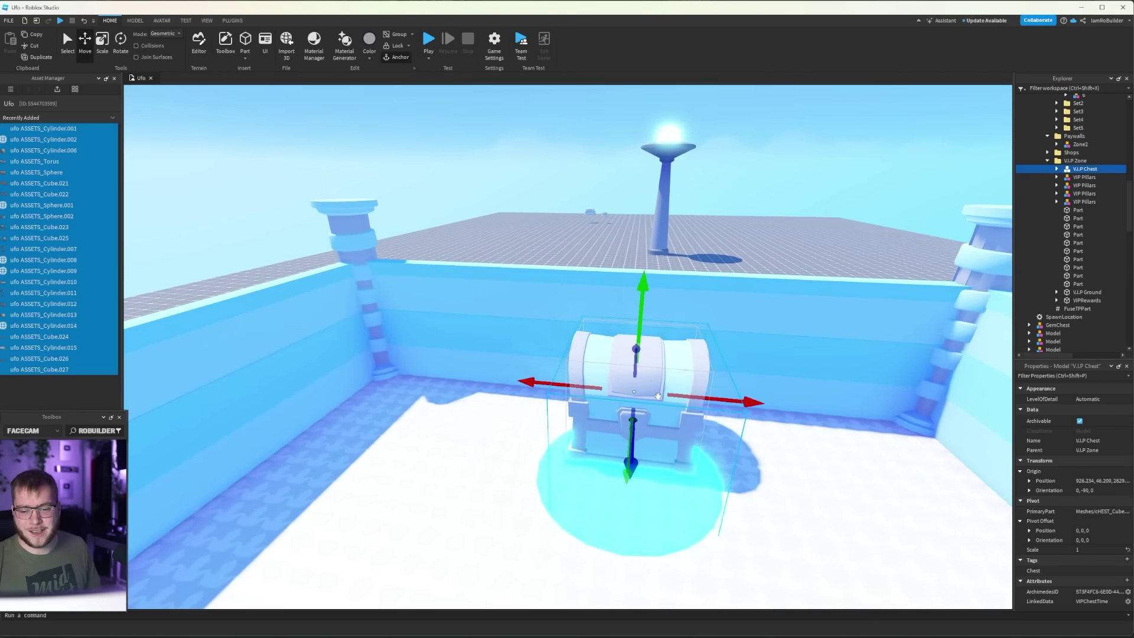
scroll(661, 396, up, 5)
right_drag(660, 396, 658, 423)
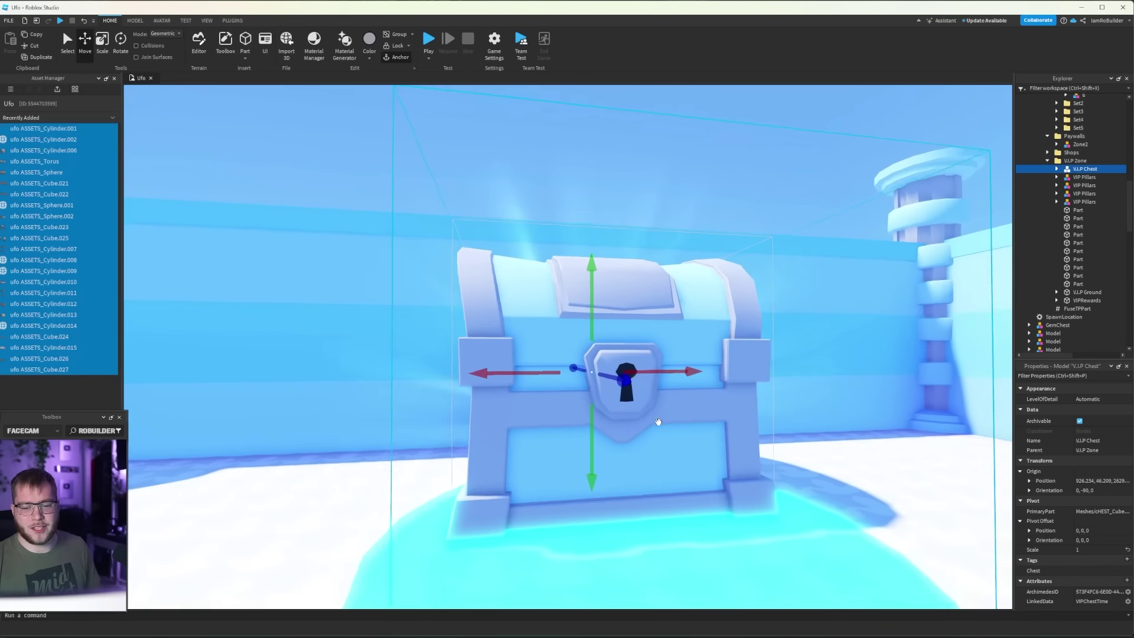
scroll(658, 422, down, 3)
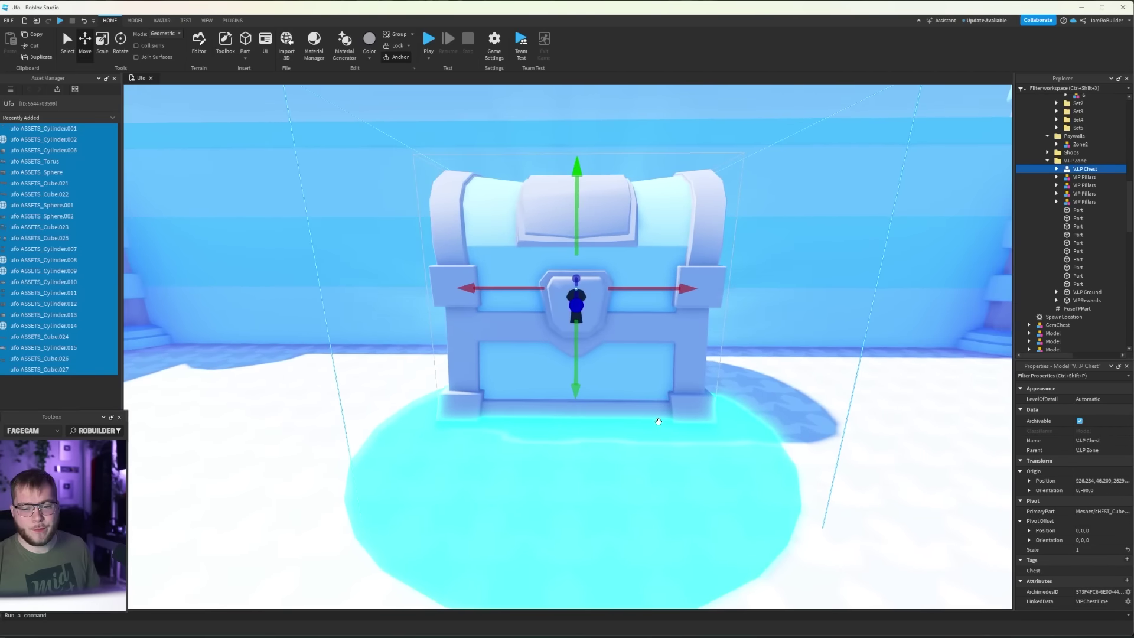
scroll(657, 422, down, 2)
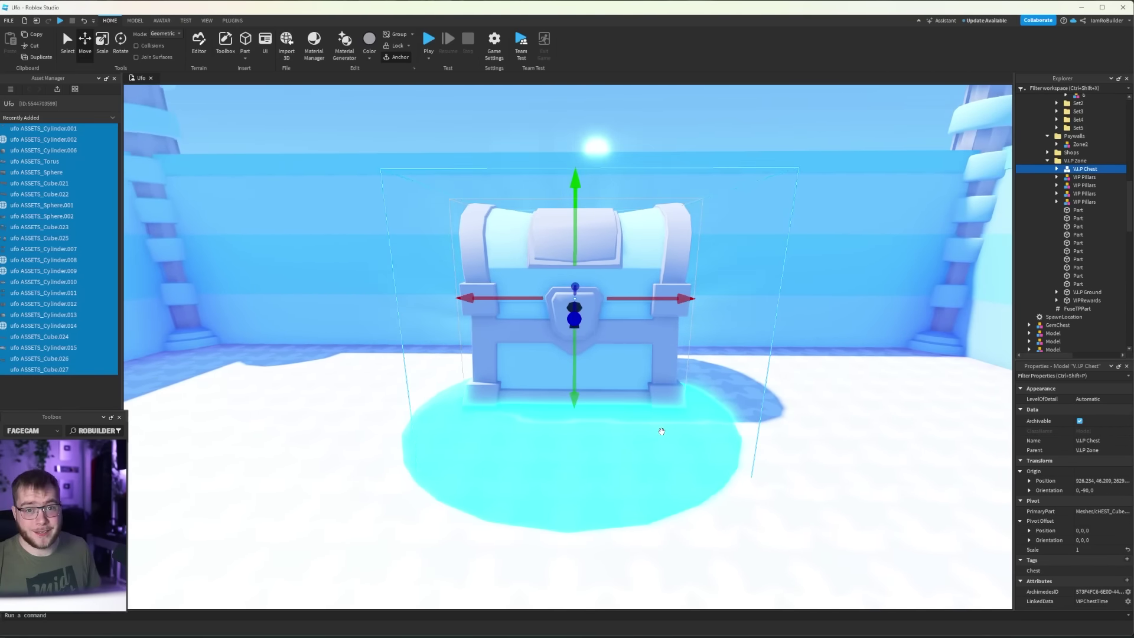
right_drag(660, 432, 603, 337)
click(556, 240)
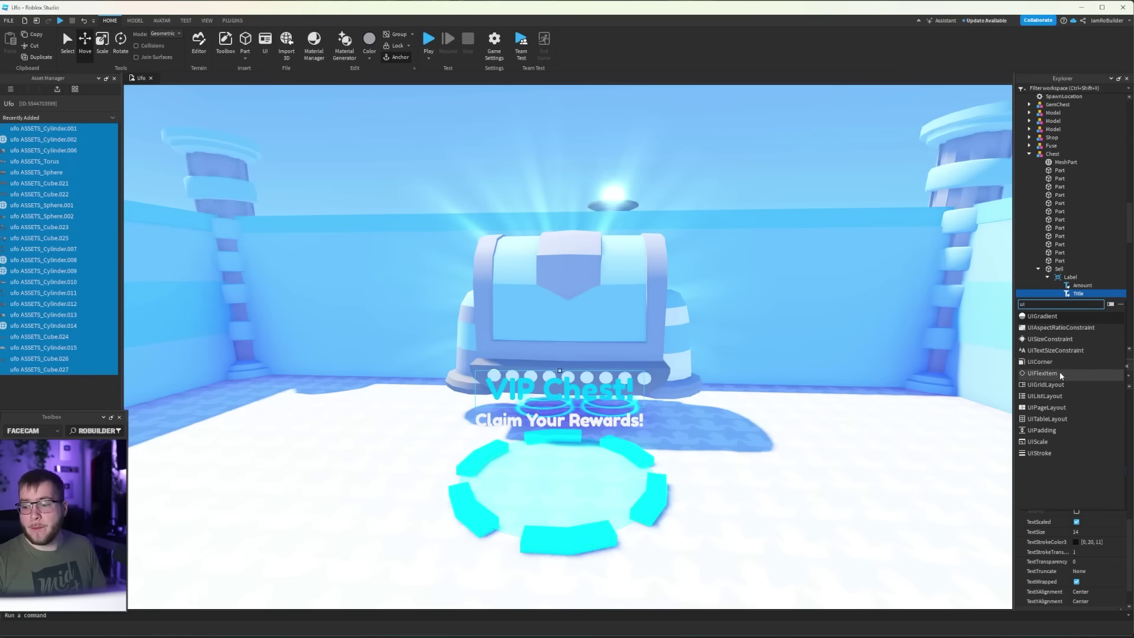
- Add UIStroke outlines to the VIP Chest! title and Amount labels, then select the V.I.P Chest model
click(1047, 453)
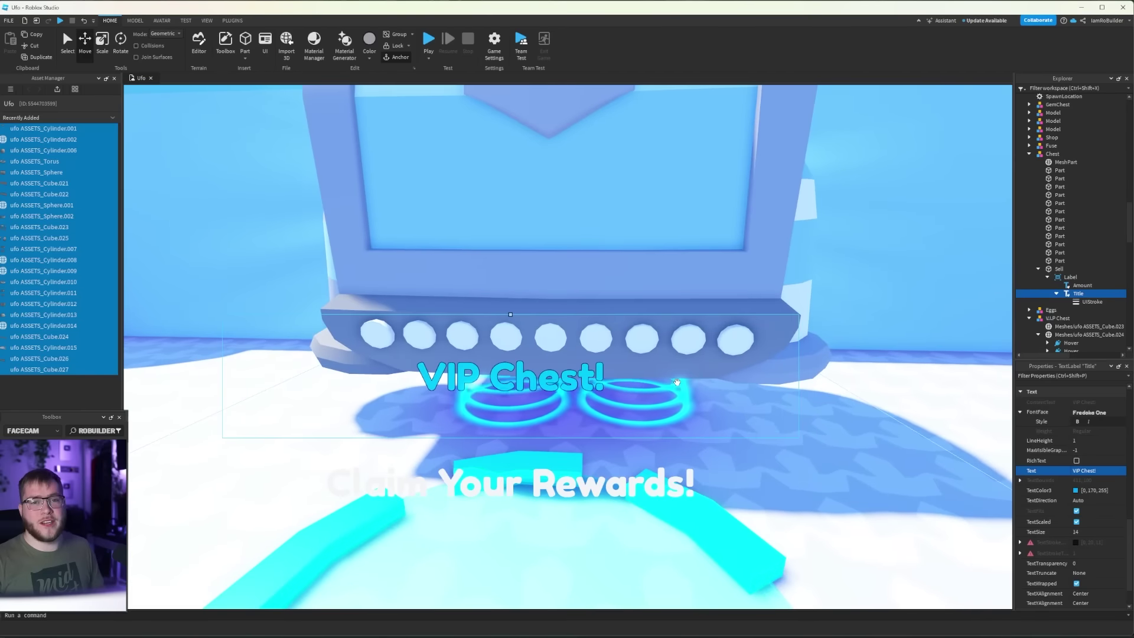
right_drag(567, 354, 677, 382)
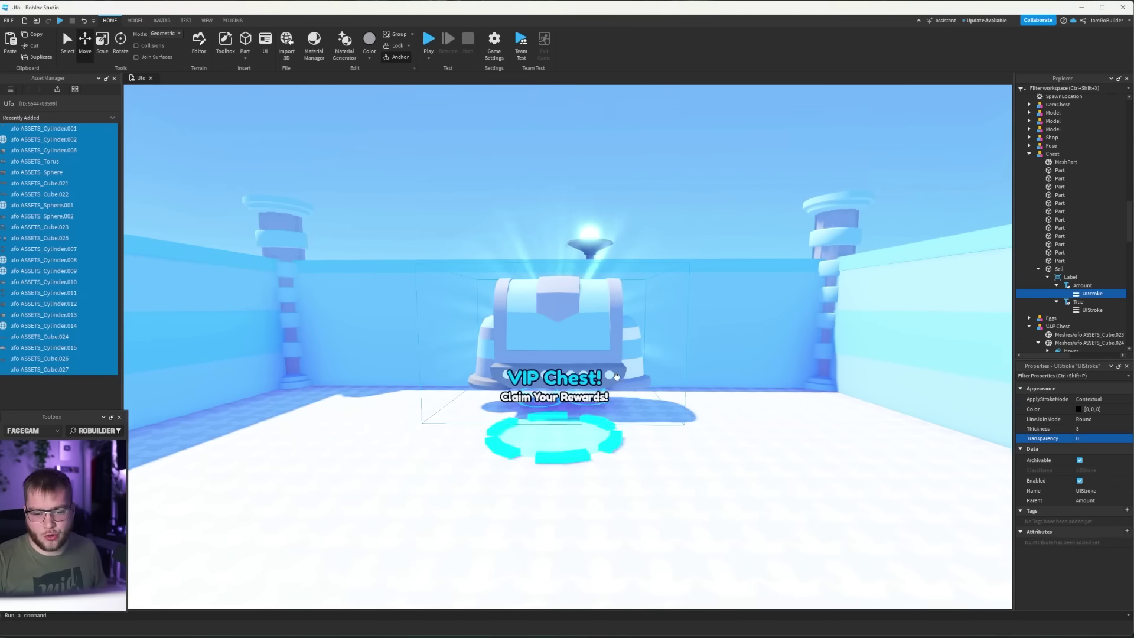
scroll(574, 340, up, 3)
scroll(602, 372, down, 2)
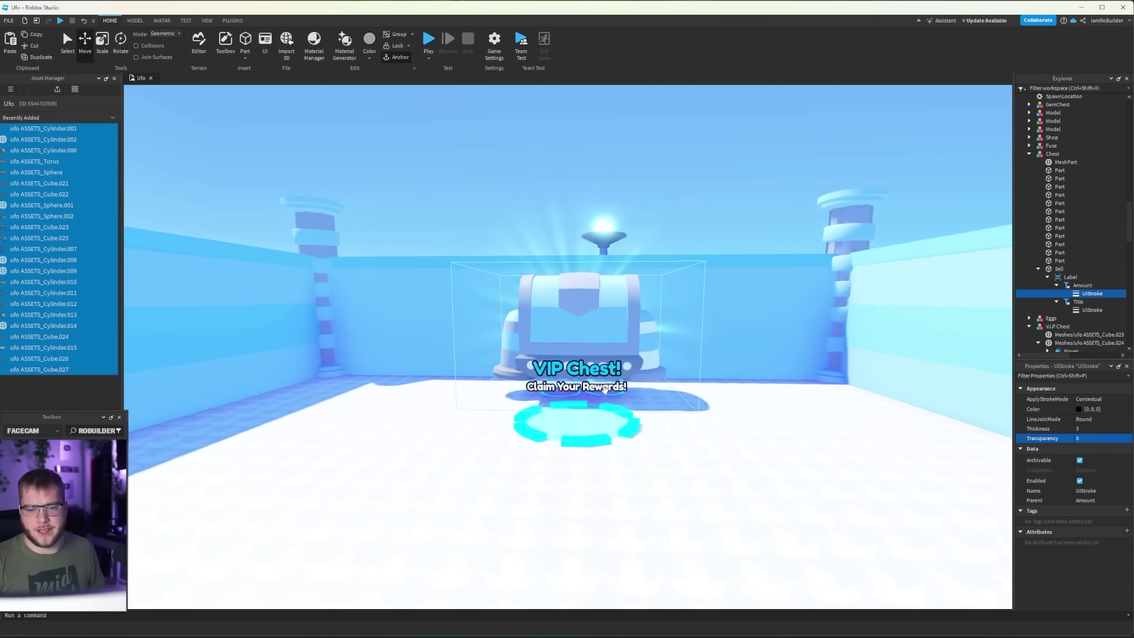
scroll(612, 389, up, 3)
scroll(606, 389, up, 1)
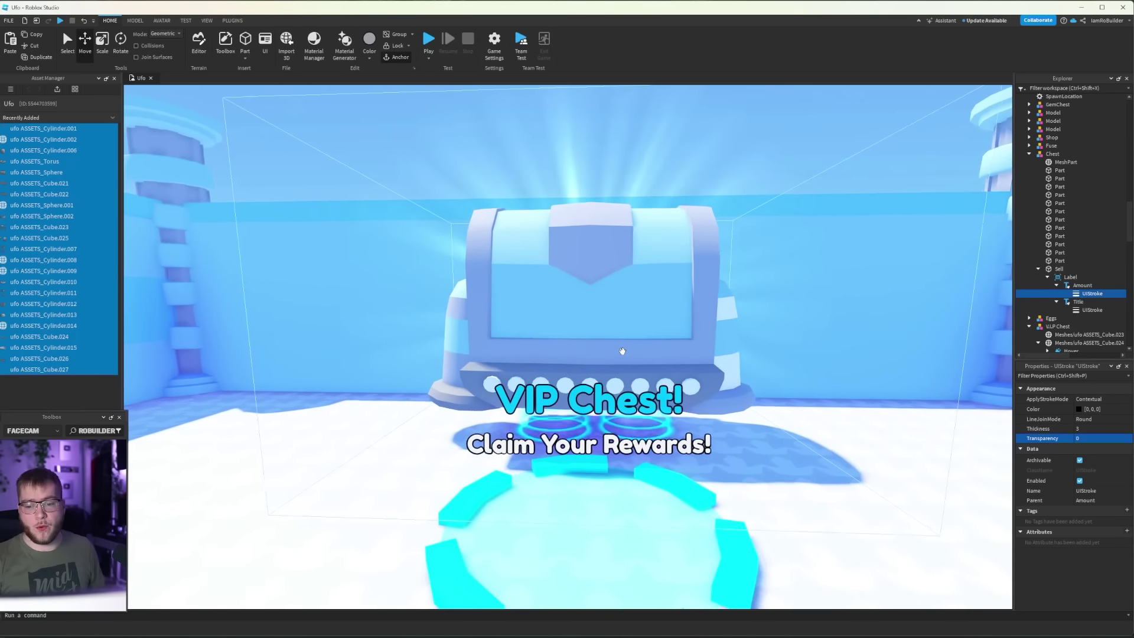
mouse_move(605, 388)
right_down()
mouse_move(549, 381)
mouse_move(443, 337)
right_up()
scroll(532, 372, up, 4)
click(521, 367)
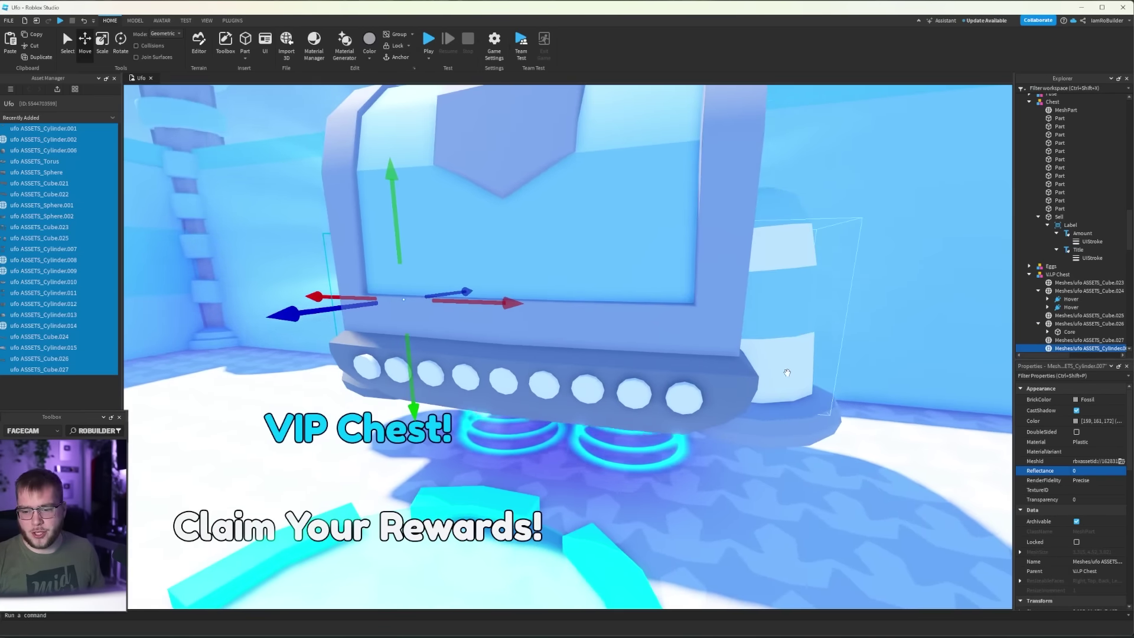
click(1044, 399)
key(Escape)
key(f)
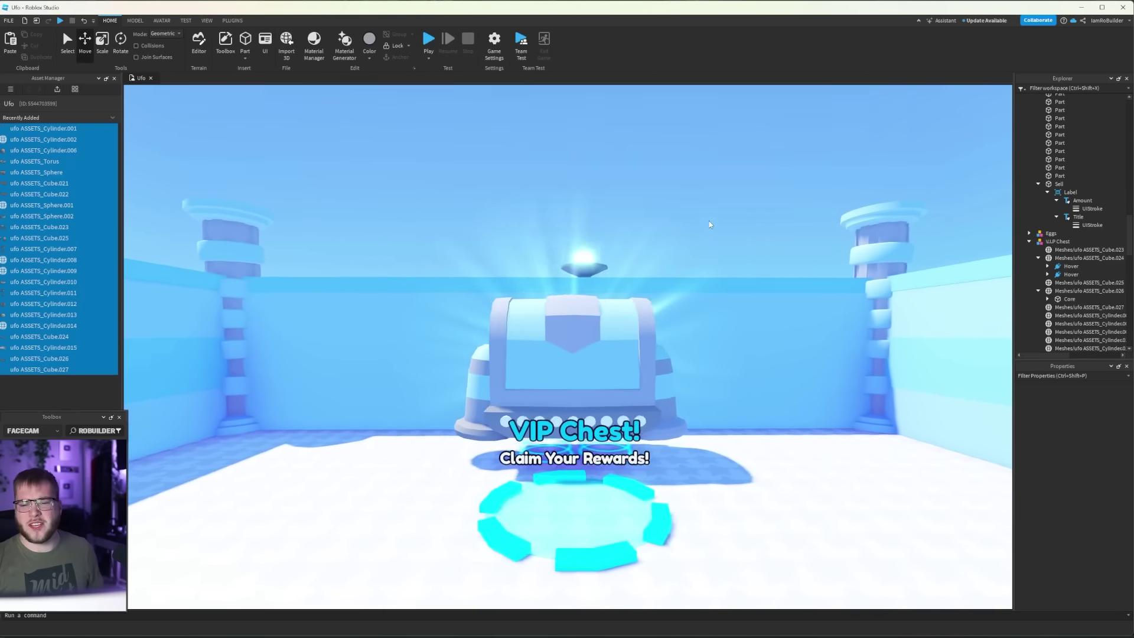
scroll(709, 221, up, 1)
scroll(714, 220, up, 3)
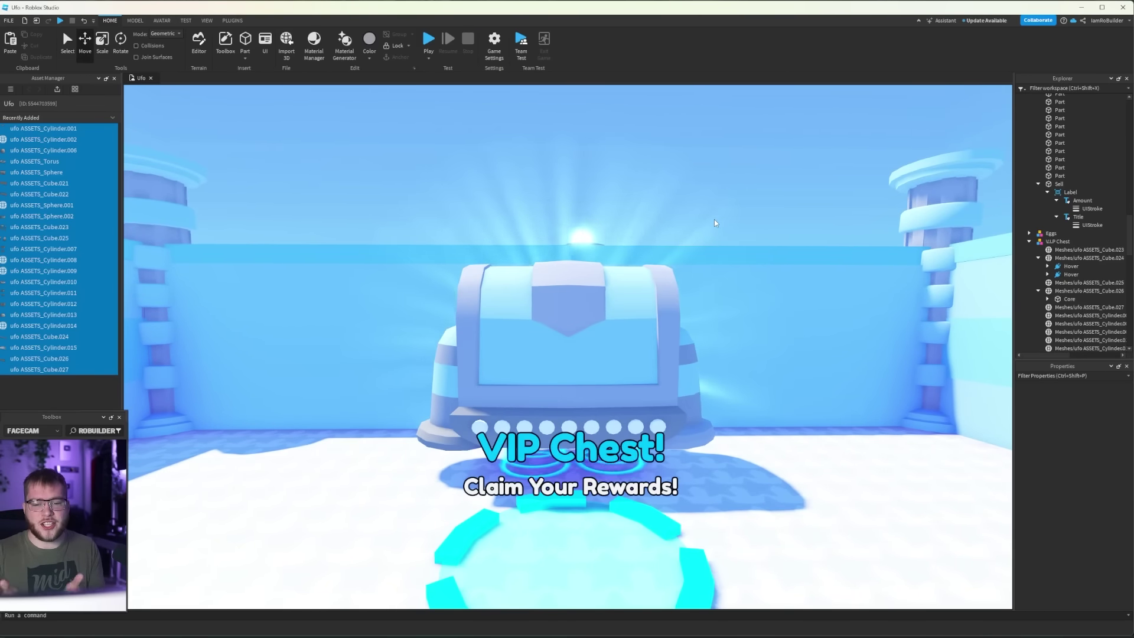
scroll(714, 219, down, 3)
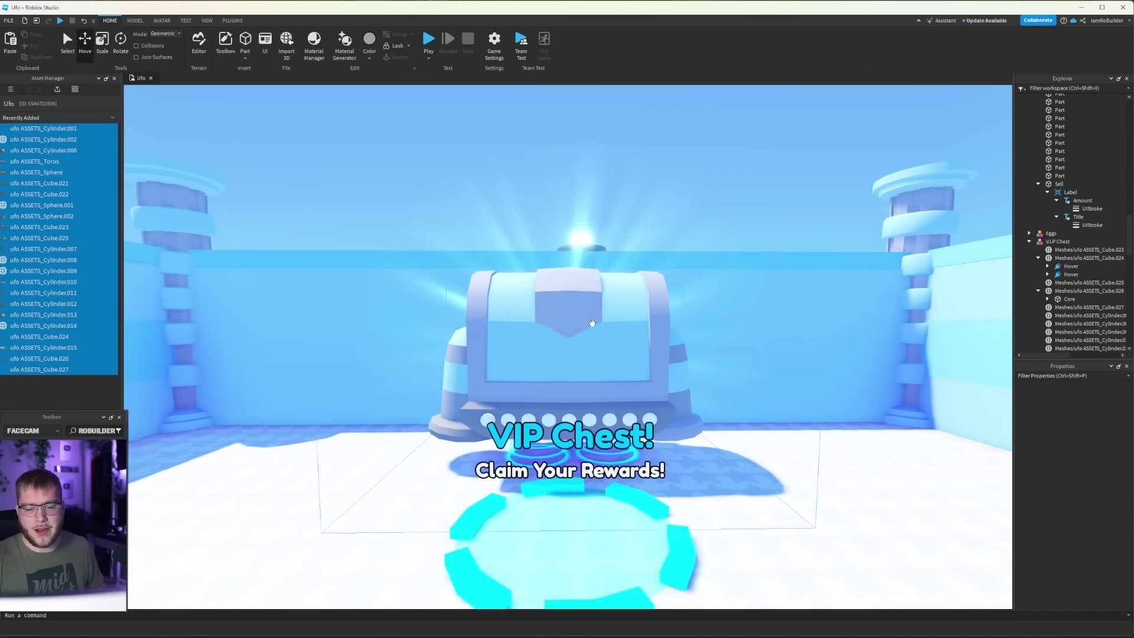
scroll(714, 219, down, 2)
click(585, 384)
scroll(584, 398, up, 5)
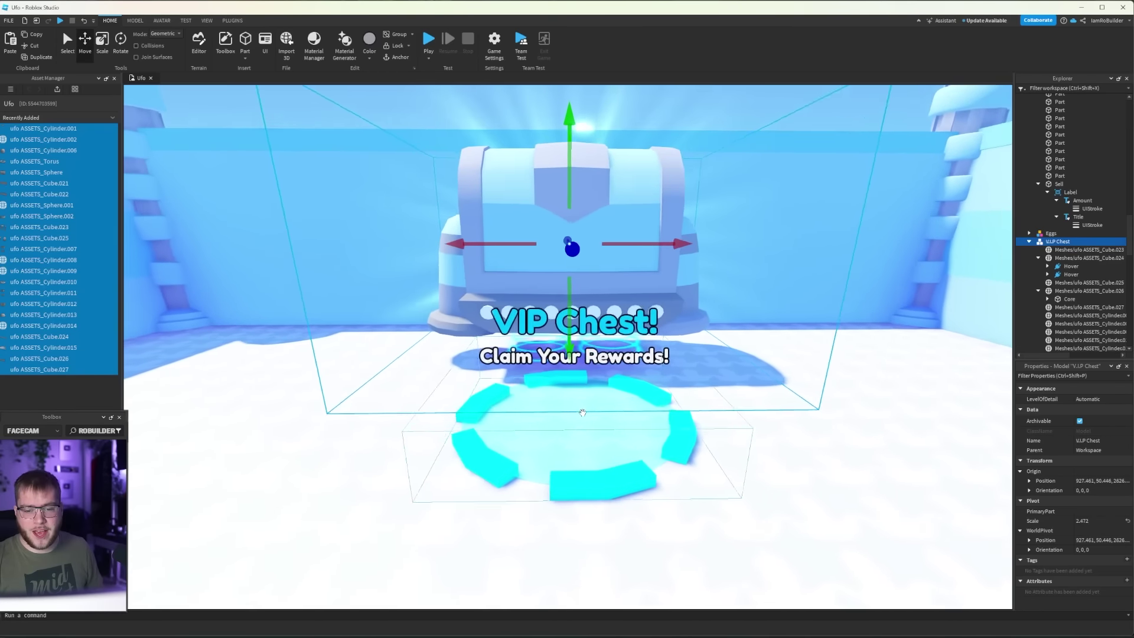
scroll(582, 413, up, 4)
- Raise the VIP Chest slightly above its glowing ring
right_drag(582, 413, 584, 412)
scroll(582, 413, down, 5)
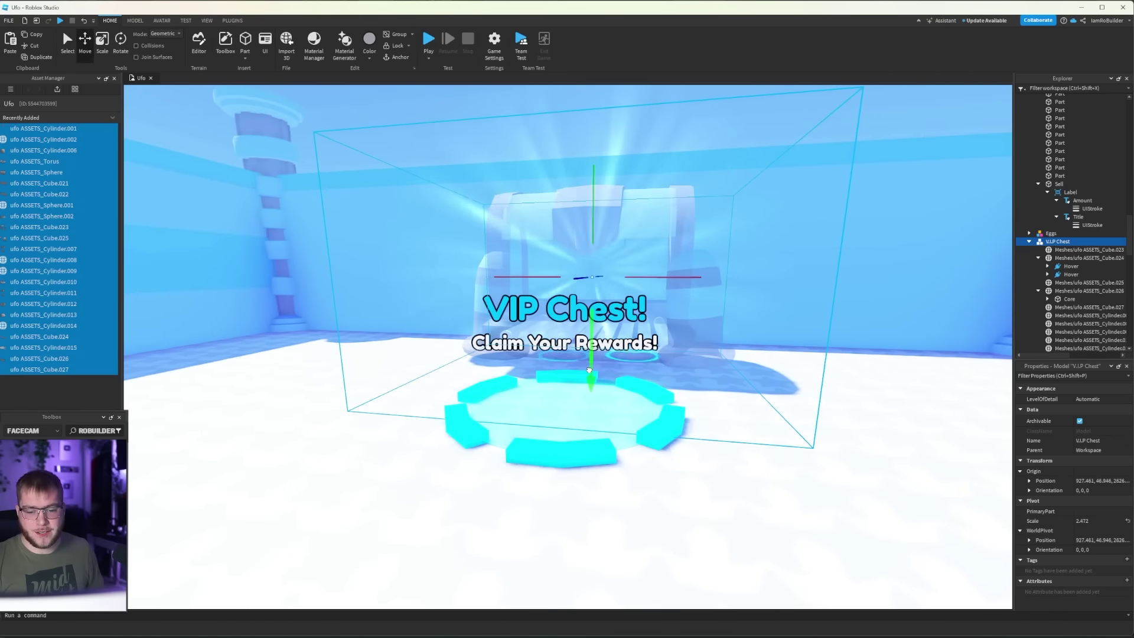
scroll(583, 345, down, 4)
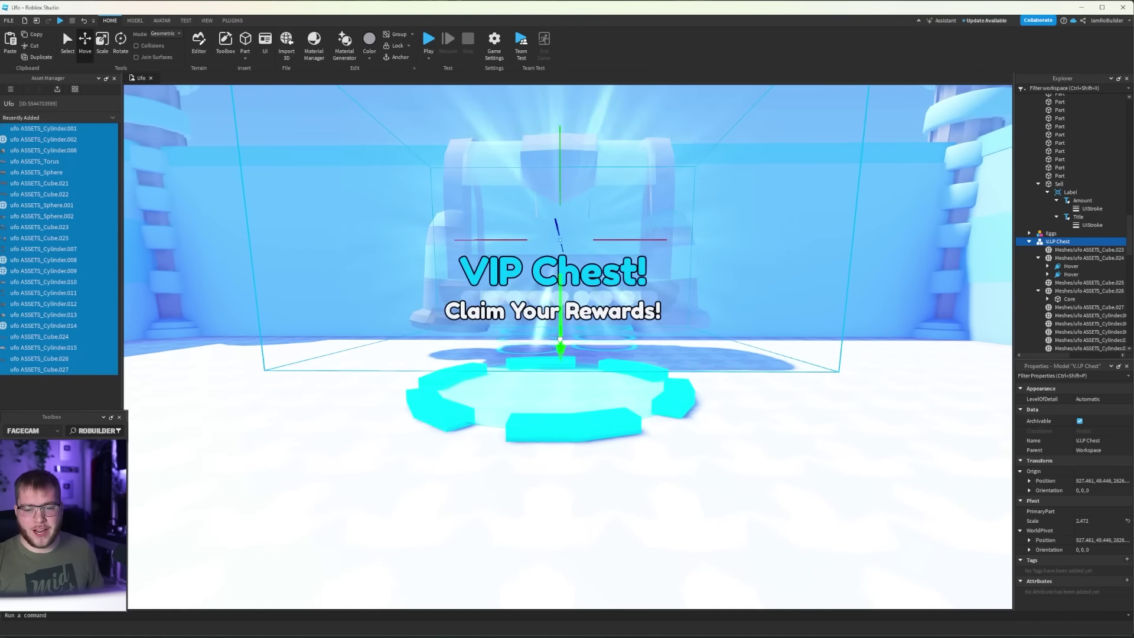
drag(560, 368, 560, 346)
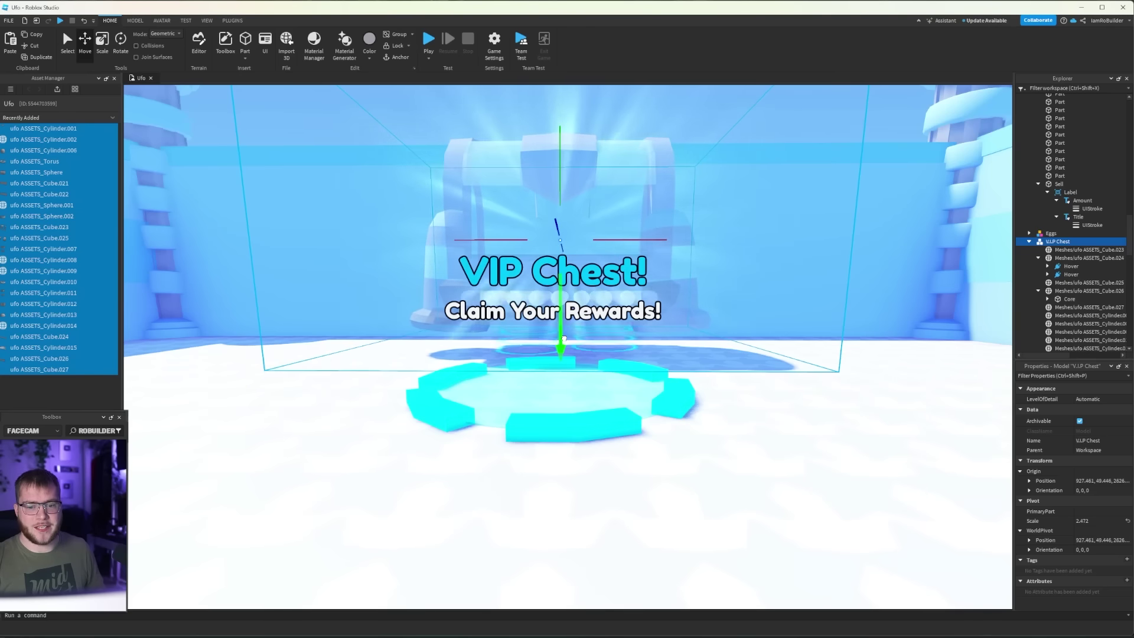
drag(562, 348, 564, 347)
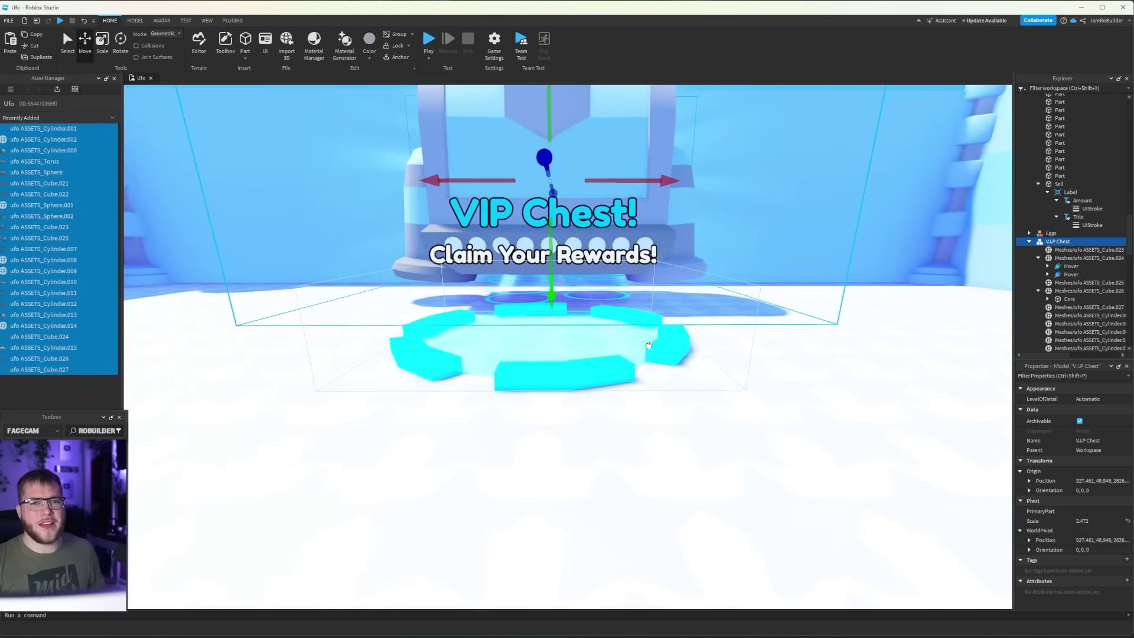
scroll(632, 337, up, 4)
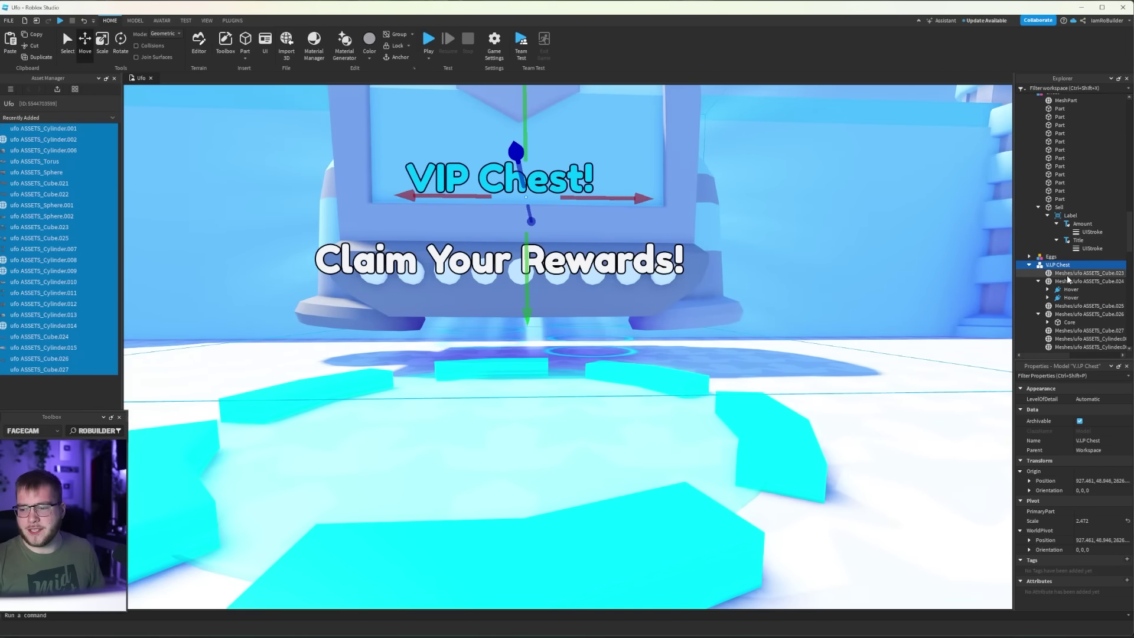
- Delete the chest's duplicate Hover attachment and check the remaining particle emitter
click(1070, 289)
key(Delete)
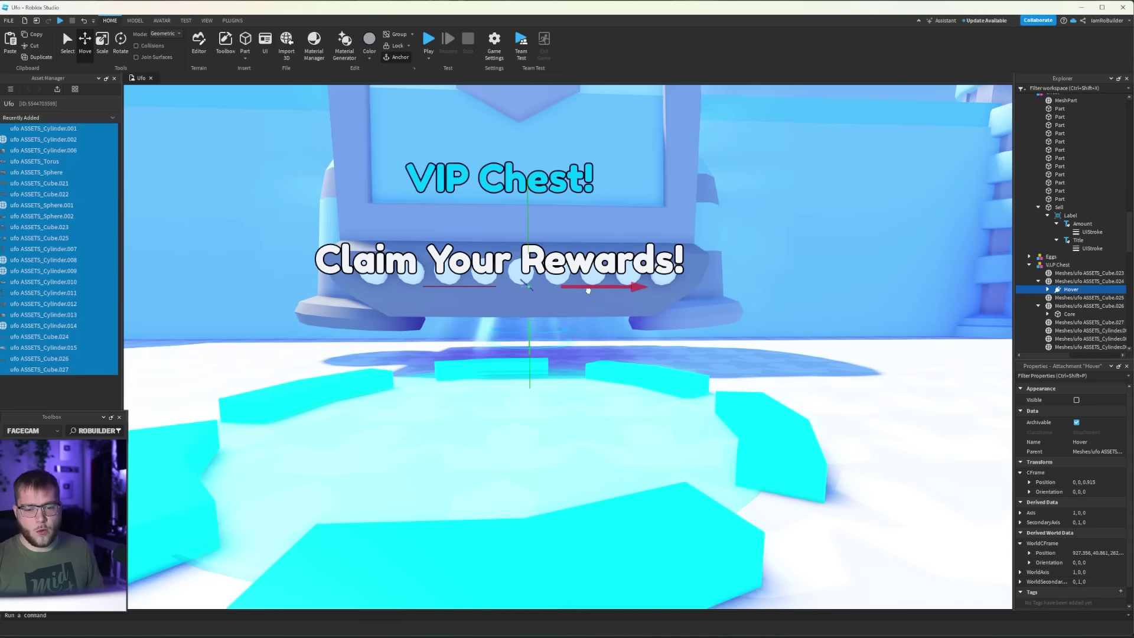
click(1085, 297)
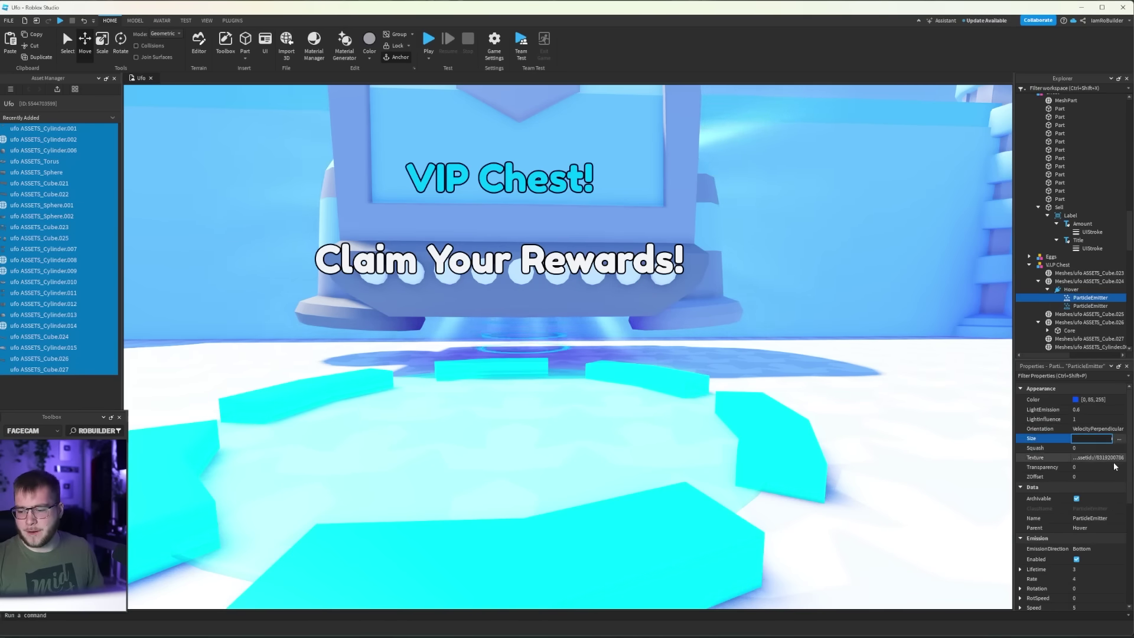
scroll(568, 266, down, 5)
click(621, 177)
right_drag(620, 222, 651, 222)
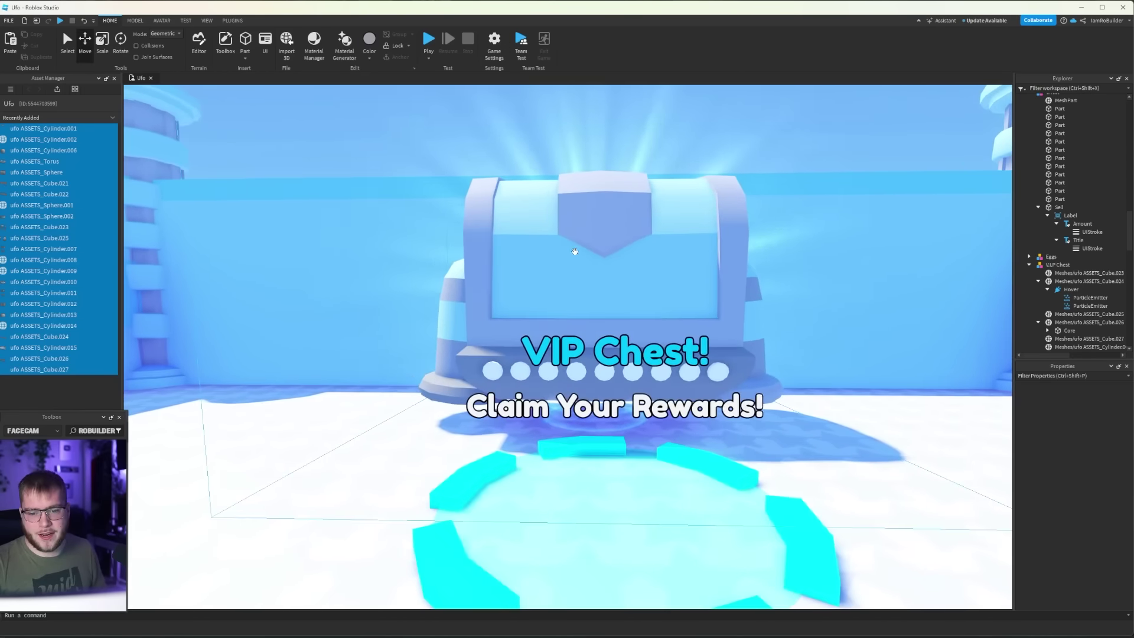
scroll(493, 289, down, 8)
scroll(506, 320, down, 8)
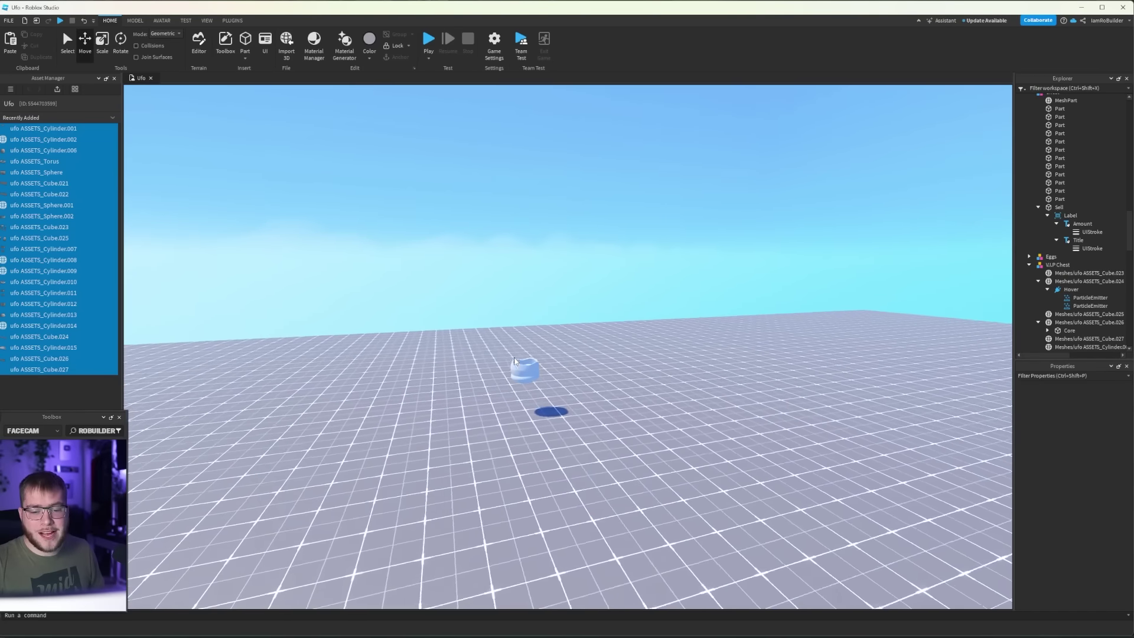
scroll(521, 355, up, 5)
scroll(514, 355, up, 5)
scroll(501, 354, up, 3)
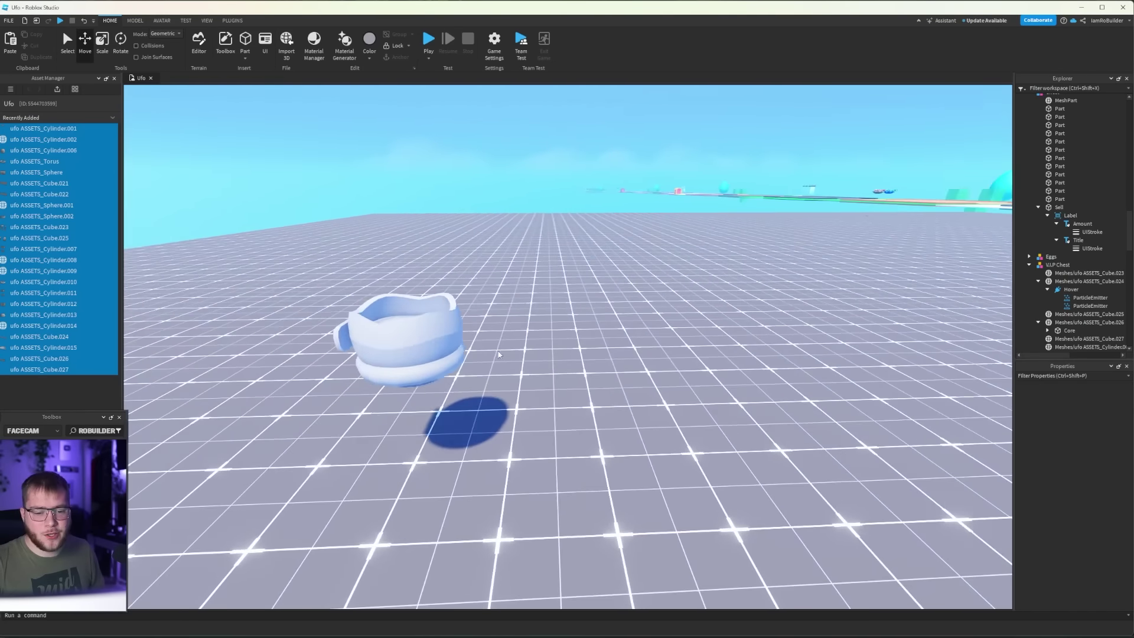
- Paste in the Egg Podium, focus on it, and scale it up beneath the cyan egg
key(ctrl+v)
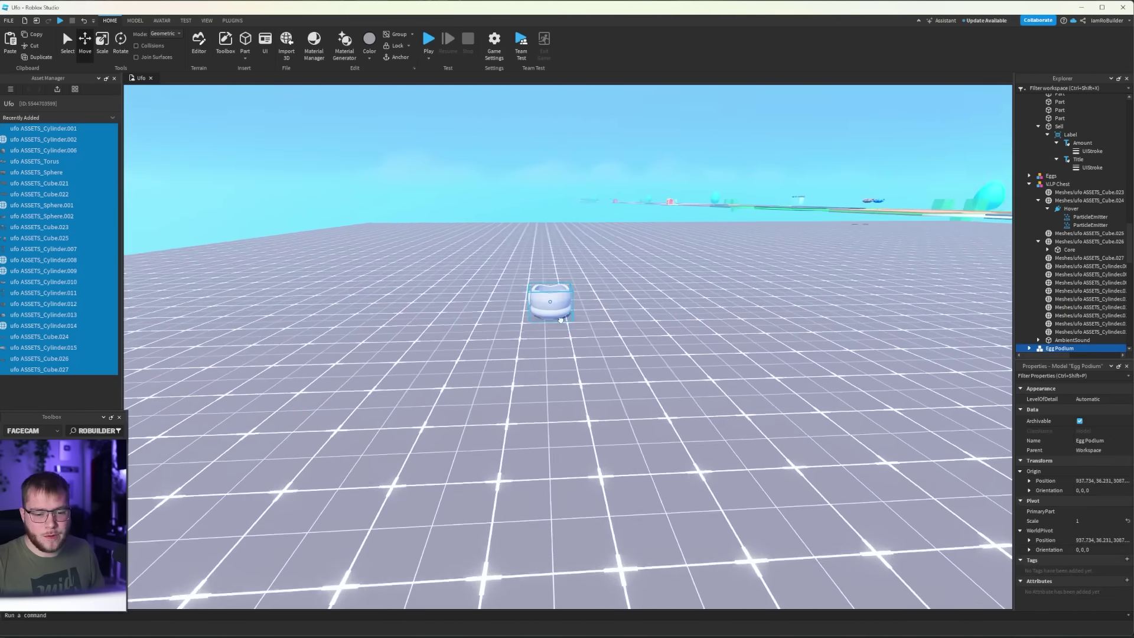
key(f)
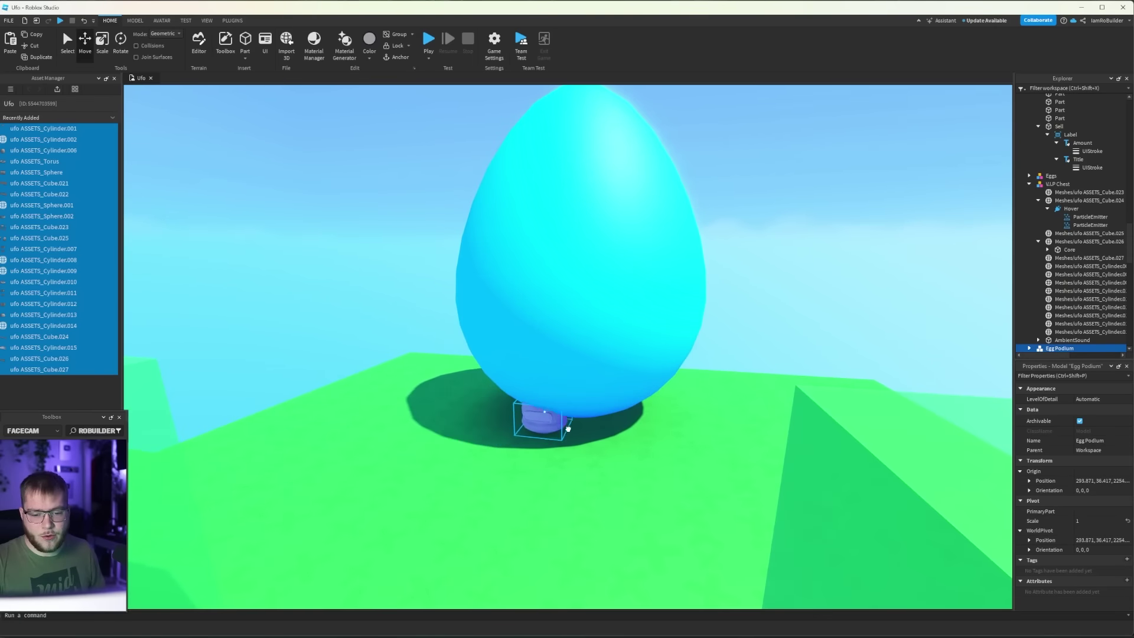
drag(479, 391, 567, 479)
key(ctrl+2)
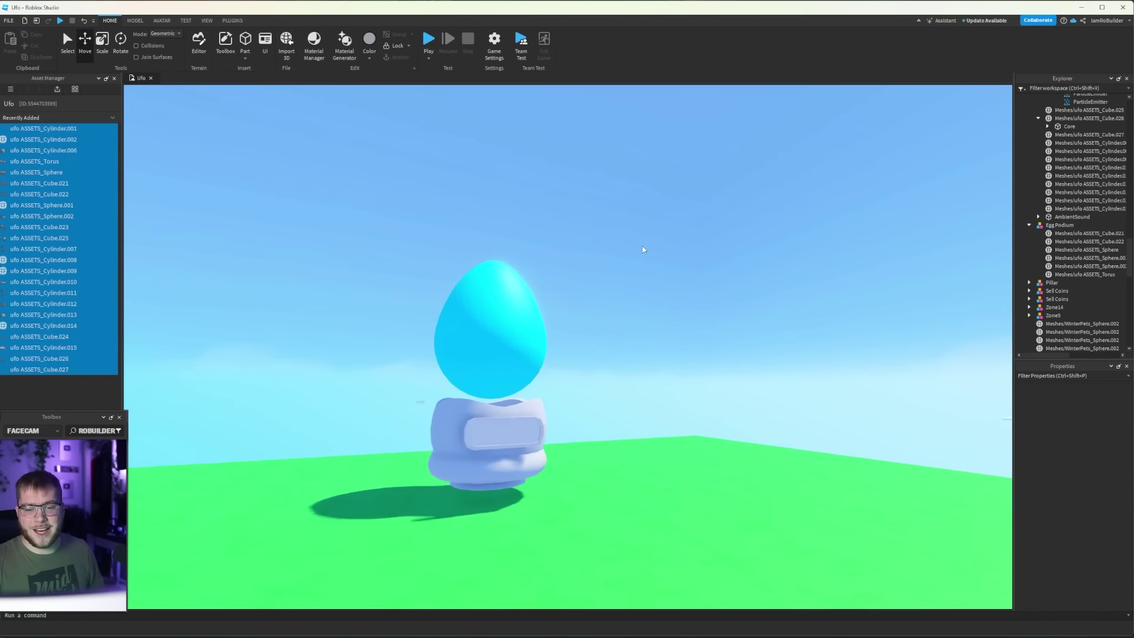
right_drag(641, 242, 641, 246)
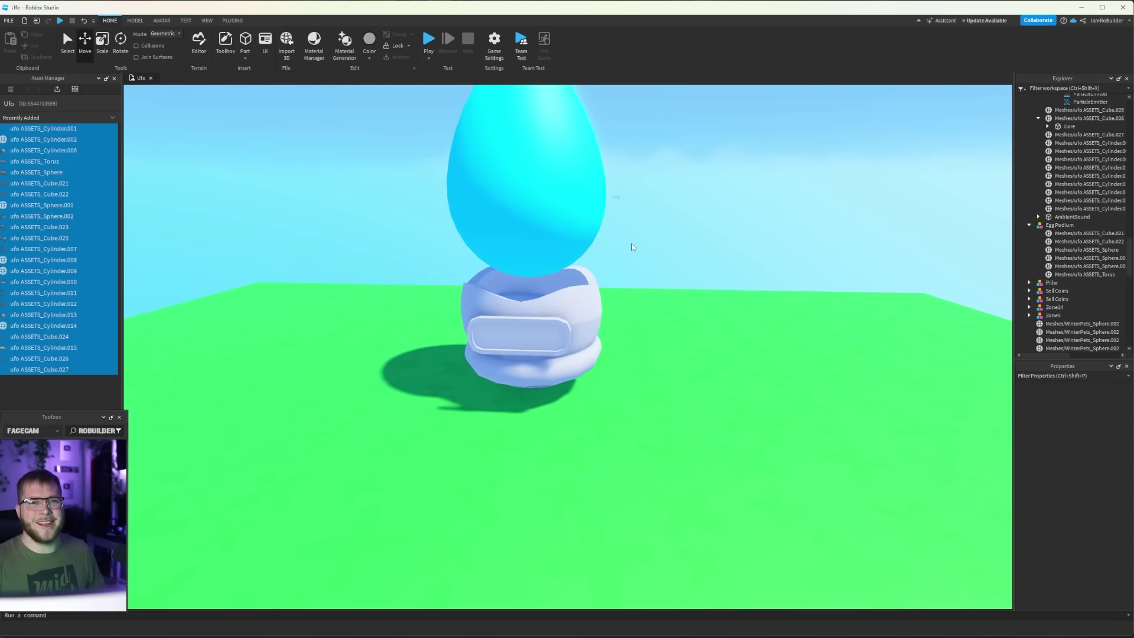
click(549, 327)
key(f)
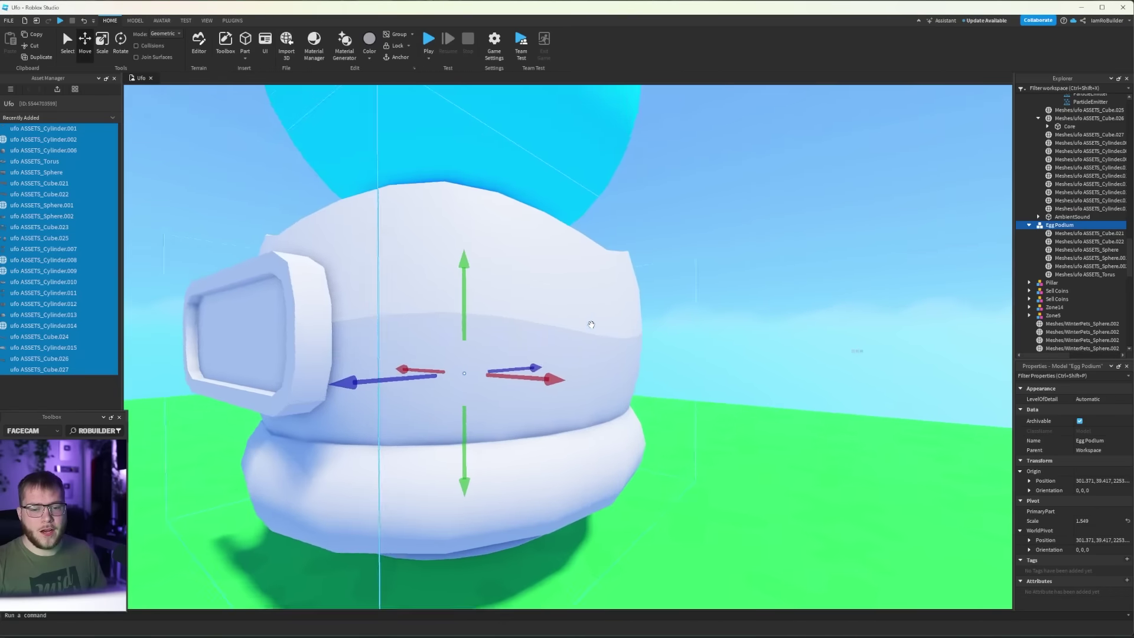
scroll(591, 324, down, 4)
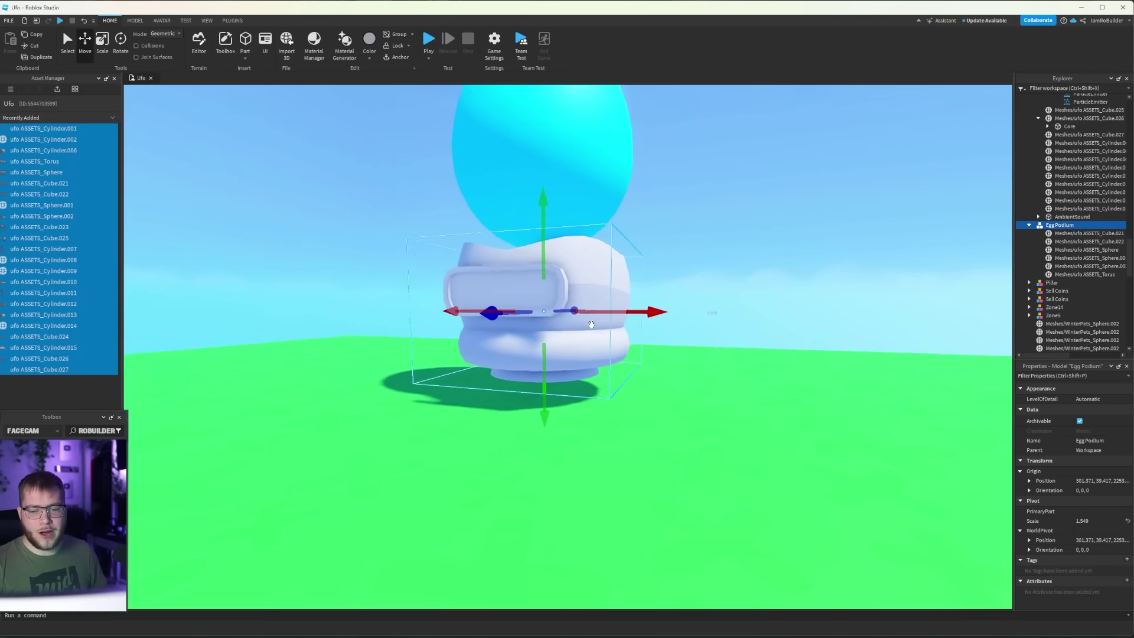
- Color the podium ring Electric blue and the dome Medium blue
right_drag(567, 328, 554, 350)
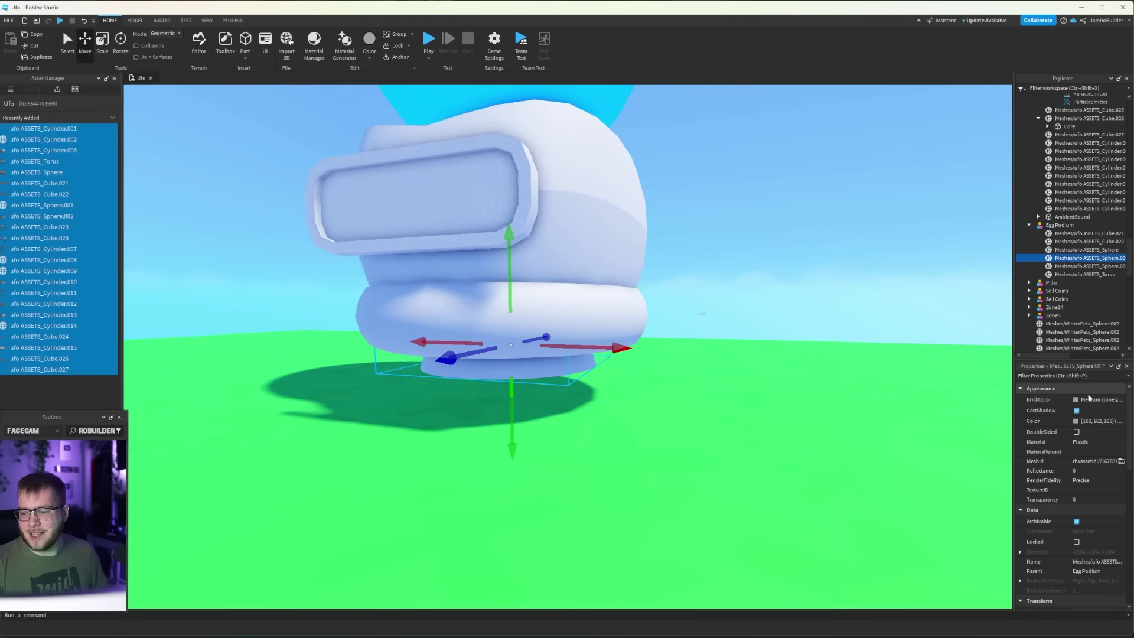
click(1089, 399)
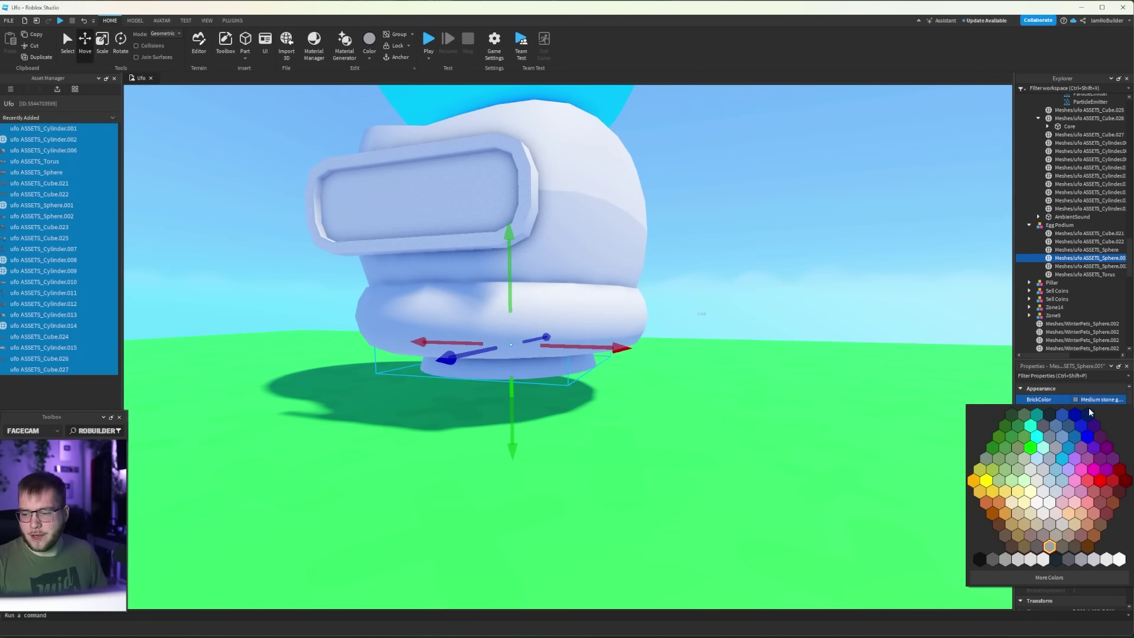
click(1069, 559)
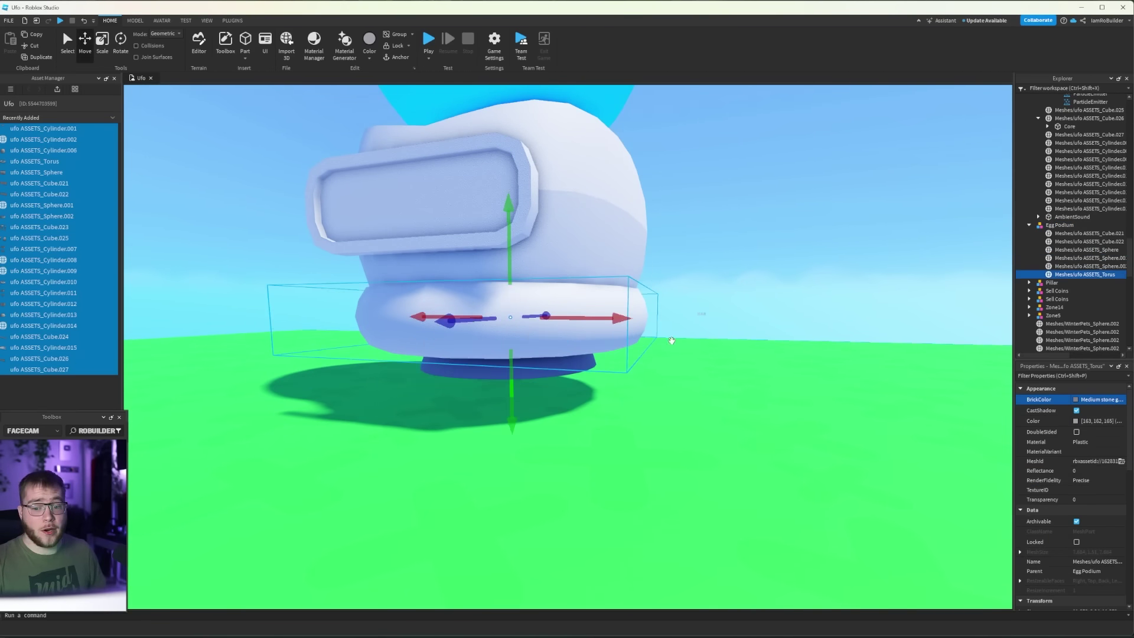
click(1095, 401)
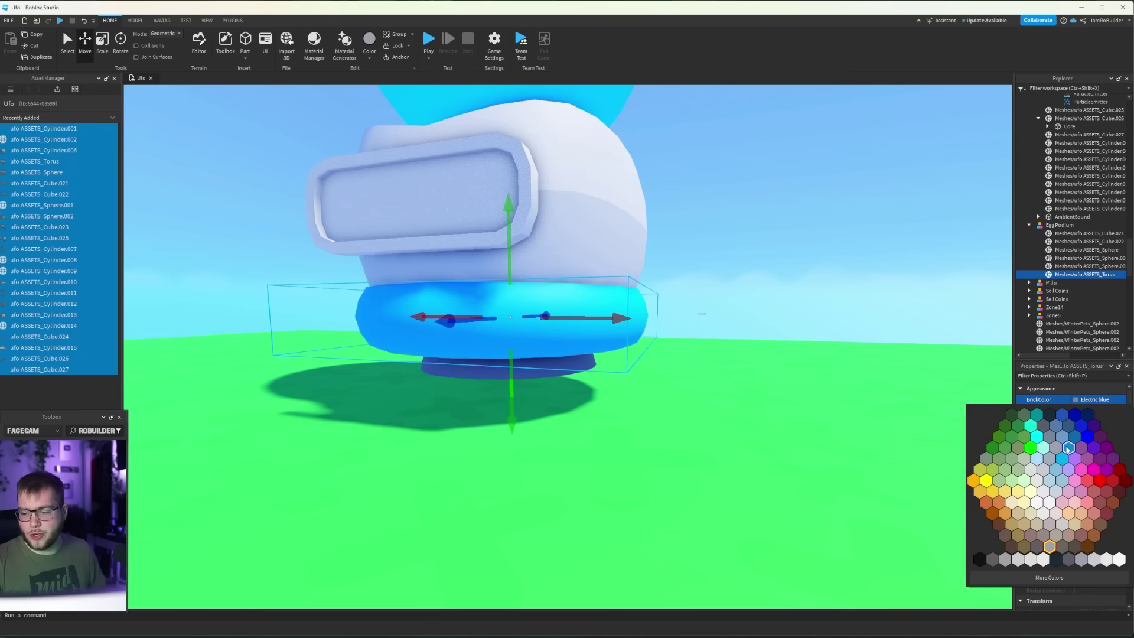
click(1068, 448)
click(1086, 249)
click(1095, 398)
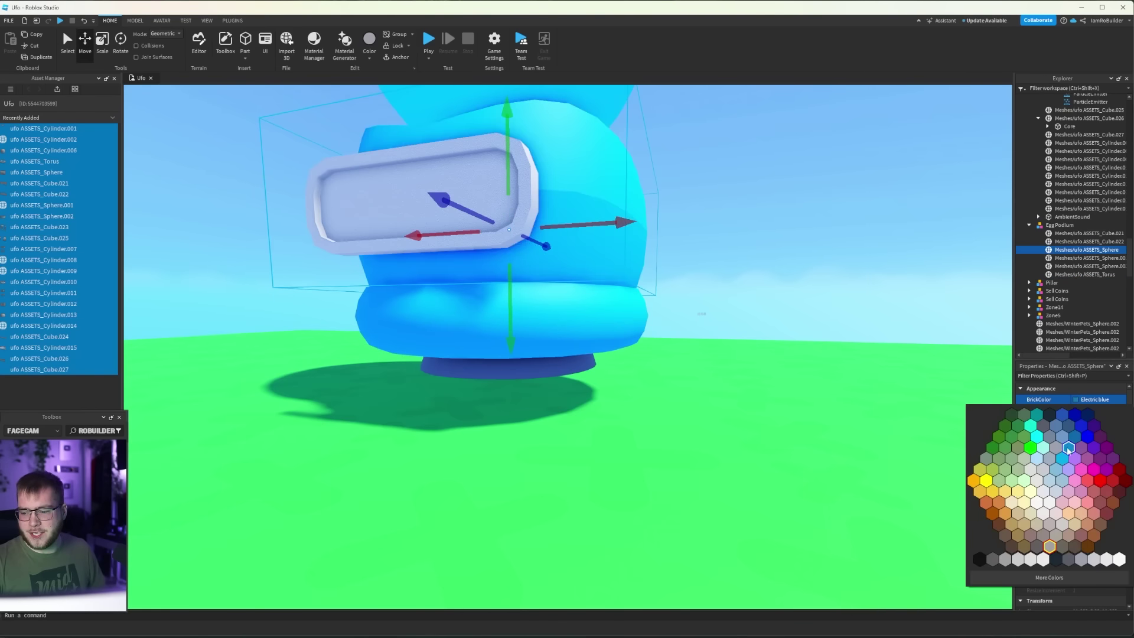
click(1062, 436)
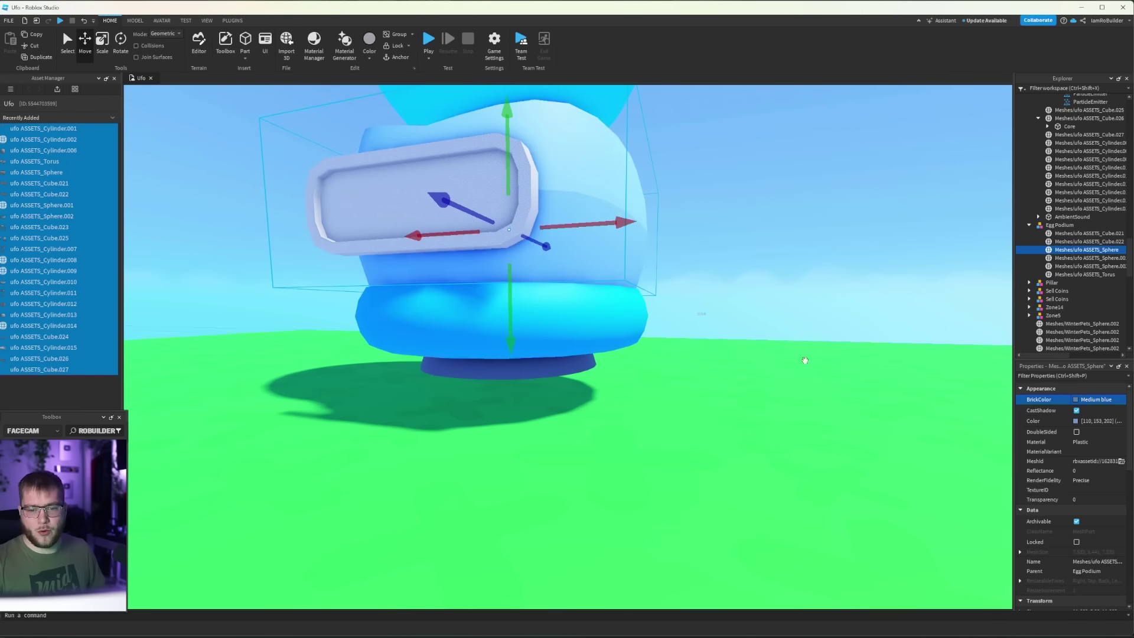
- Color the egg Cool yellow and look over the finished podium from above
right_drag(567, 266, 700, 372)
click(699, 375)
scroll(701, 374, down, 3)
click(620, 293)
click(1095, 399)
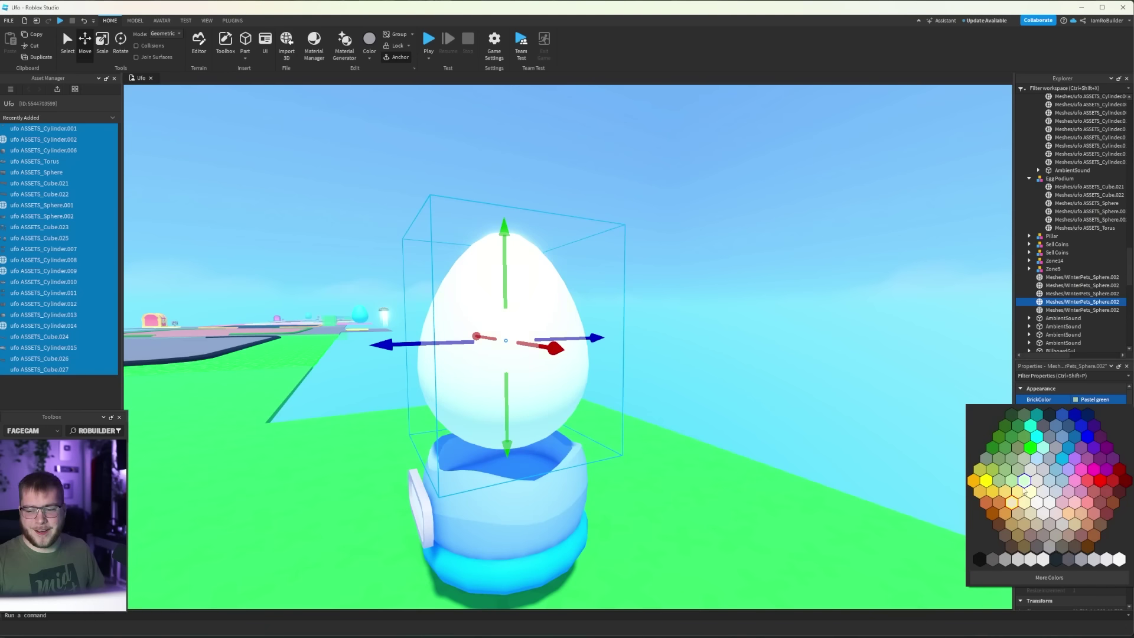
click(1019, 487)
right_drag(631, 300, 568, 355)
scroll(620, 355, down, 3)
click(626, 449)
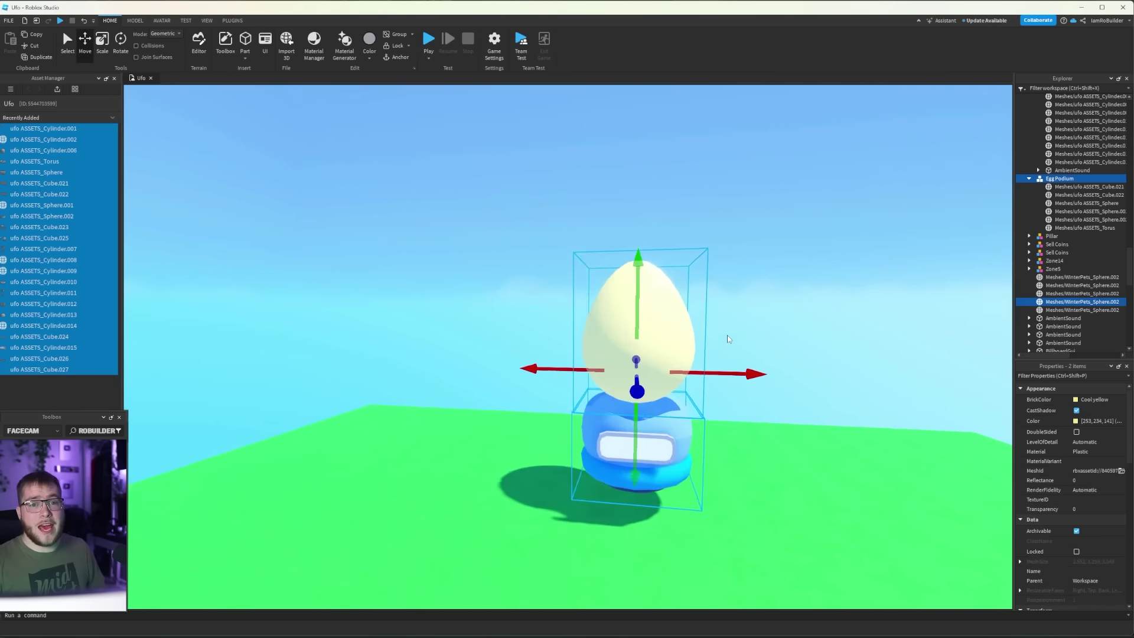
scroll(728, 335, up, 4)
scroll(727, 335, down, 4)
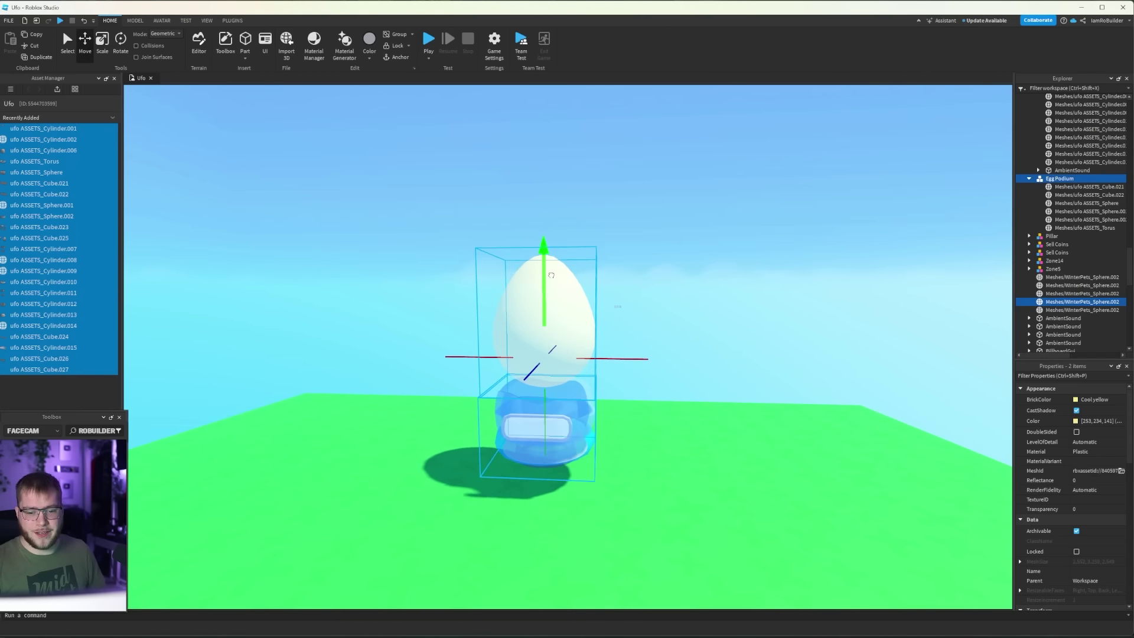
mouse_move(551, 277)
right_down()
mouse_move(670, 278)
mouse_move(620, 354)
mouse_move(605, 319)
right_up()
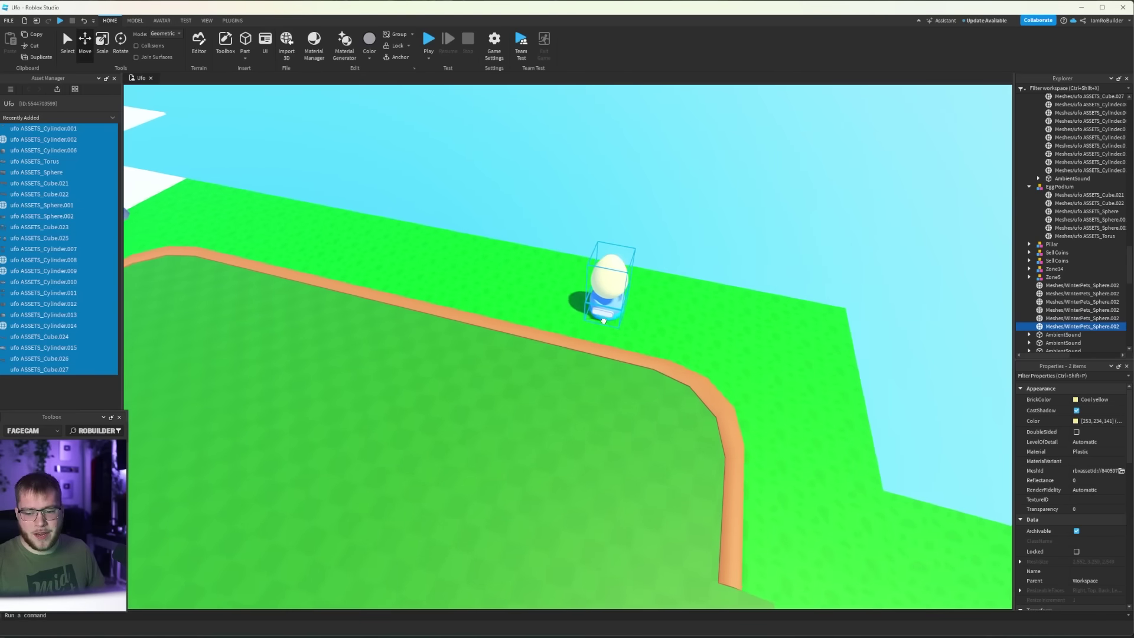
click(706, 246)
right_drag(706, 247, 706, 246)
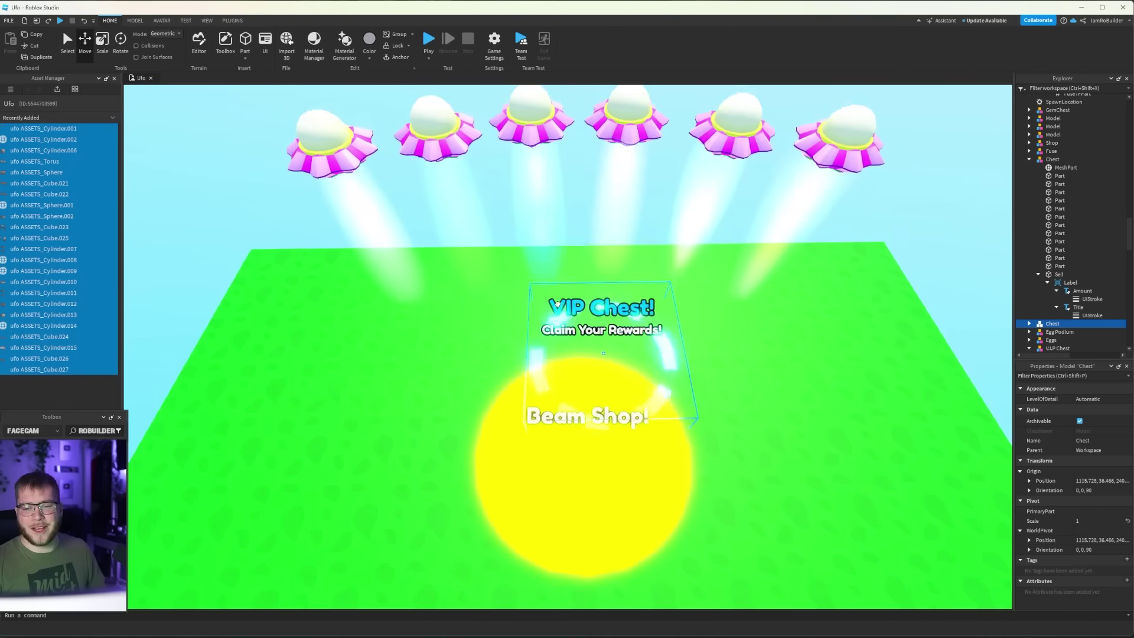
- Drag the VIP Chest ring beside the yellow Beam Shop pad
drag(603, 353, 584, 415)
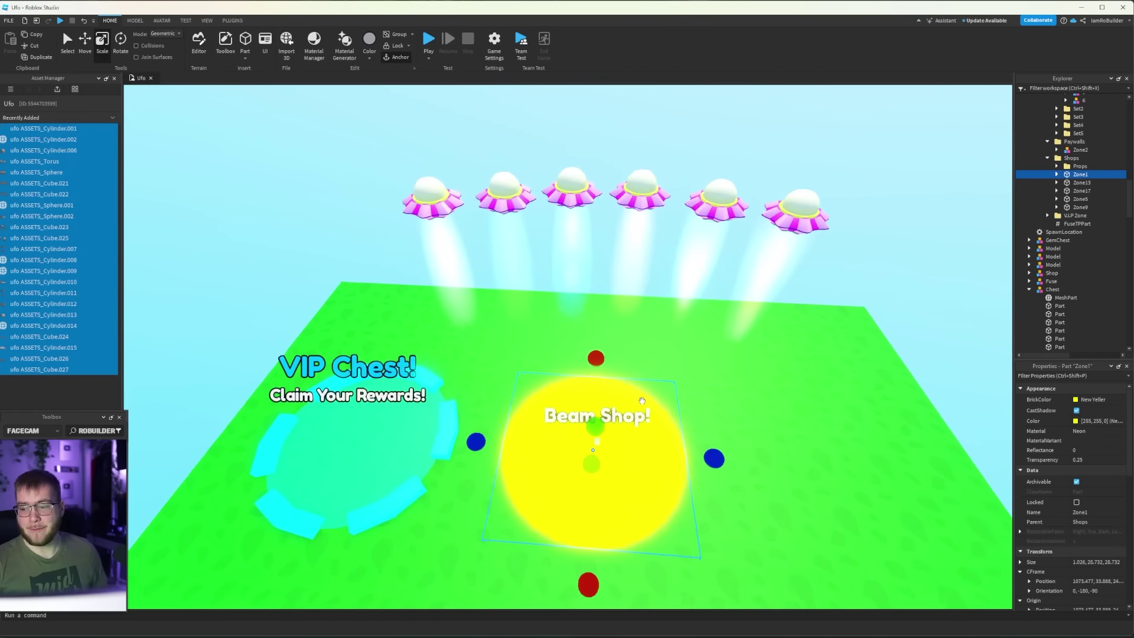
scroll(647, 400, down, 2)
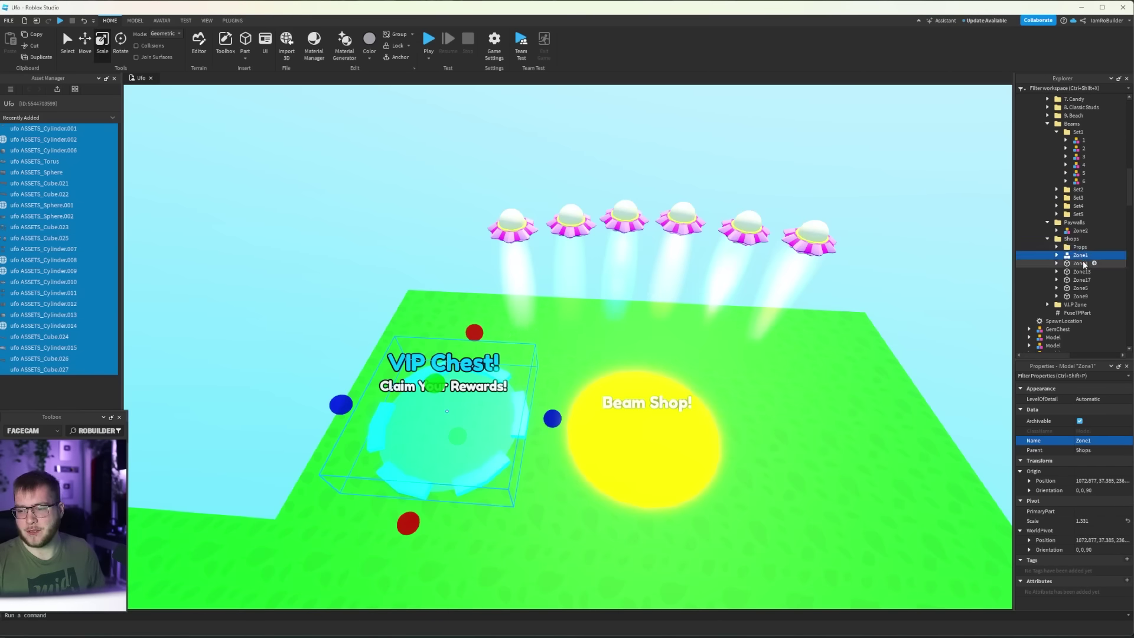
- Delete the old yellow Beam Shop pad and make the chest ring and its glow yellow
key(Delete)
click(1080, 255)
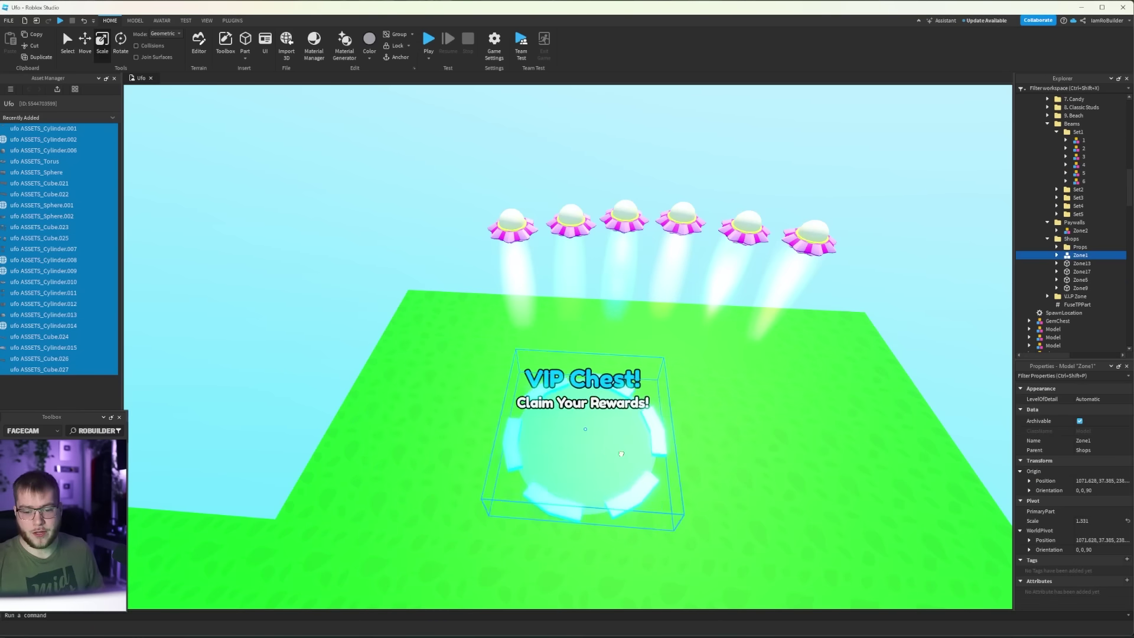
click(368, 62)
click(381, 139)
right_drag(620, 400, 641, 288)
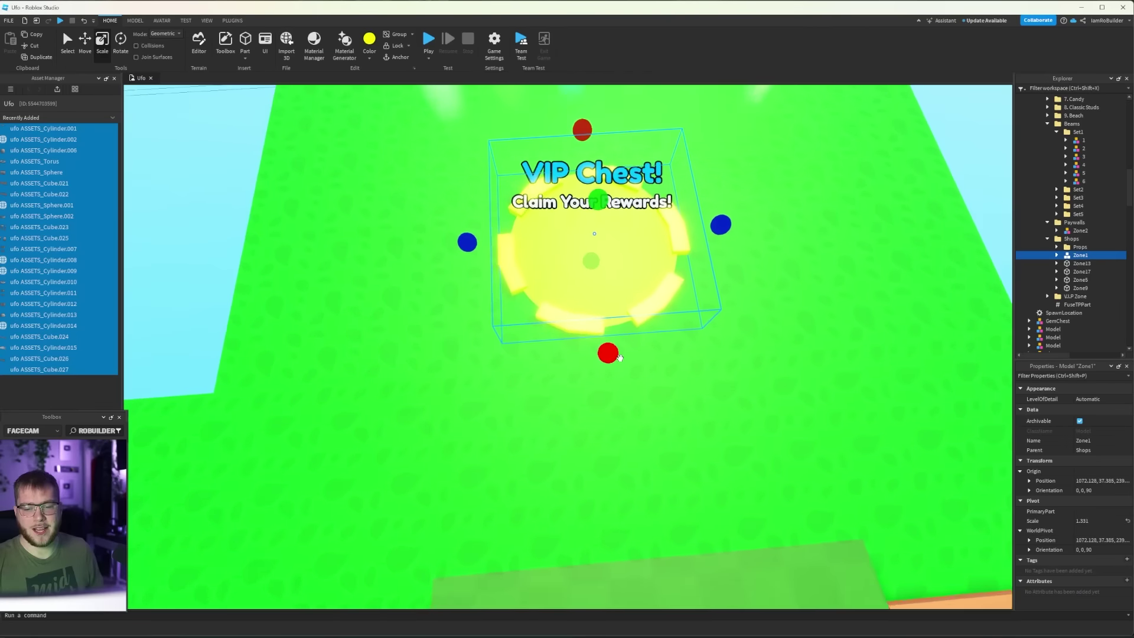
scroll(640, 288, up, 4)
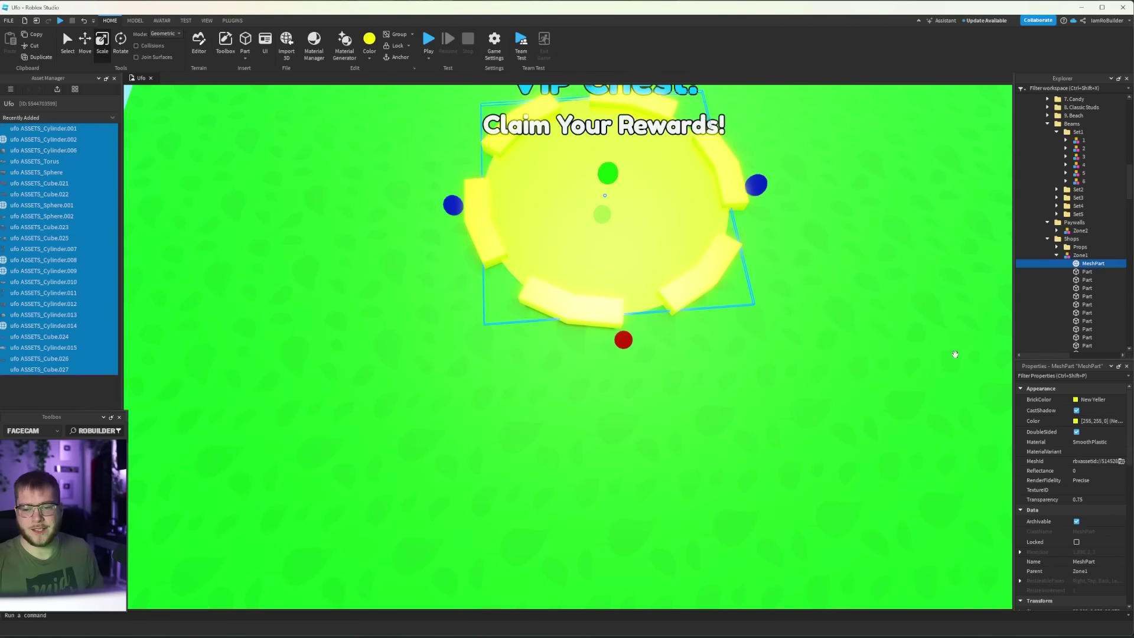
click(1075, 420)
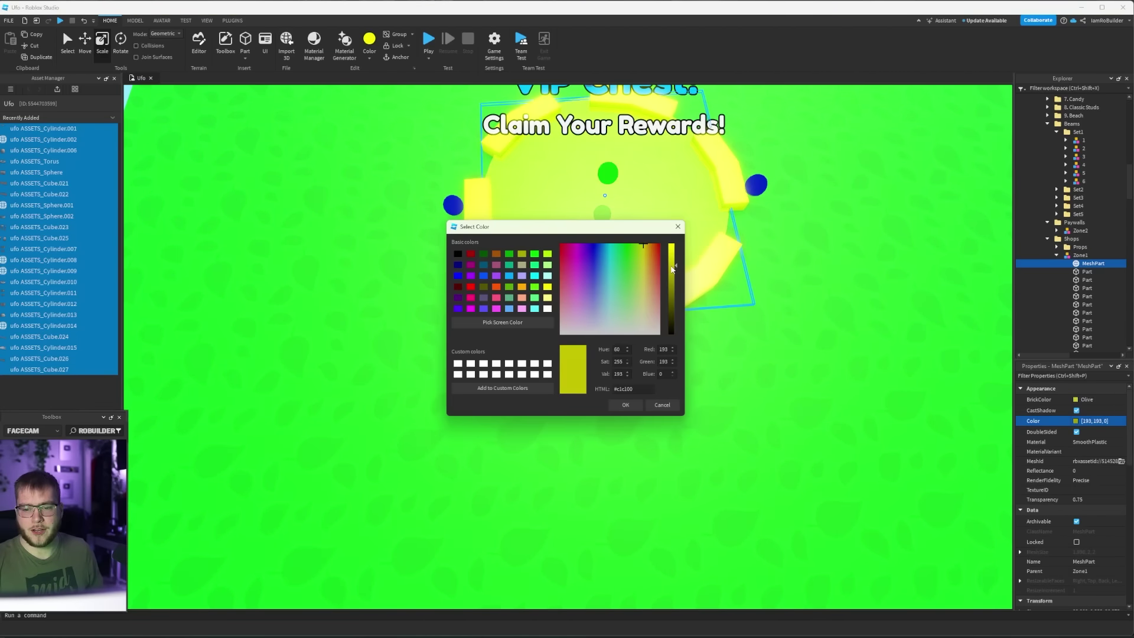
click(625, 404)
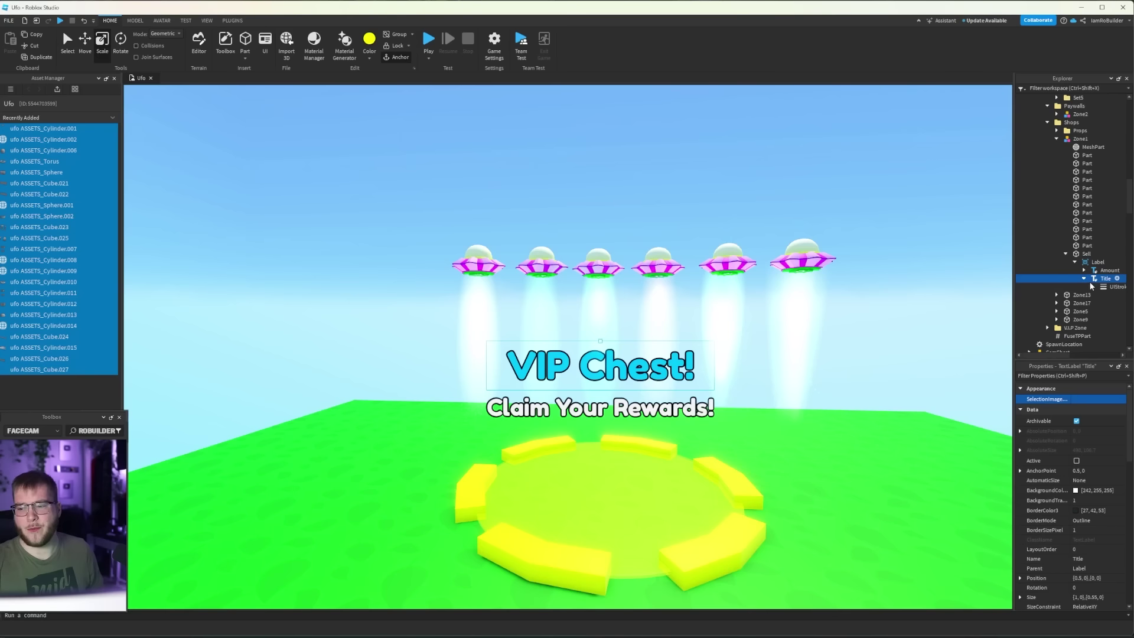
scroll(1082, 489, down, 5)
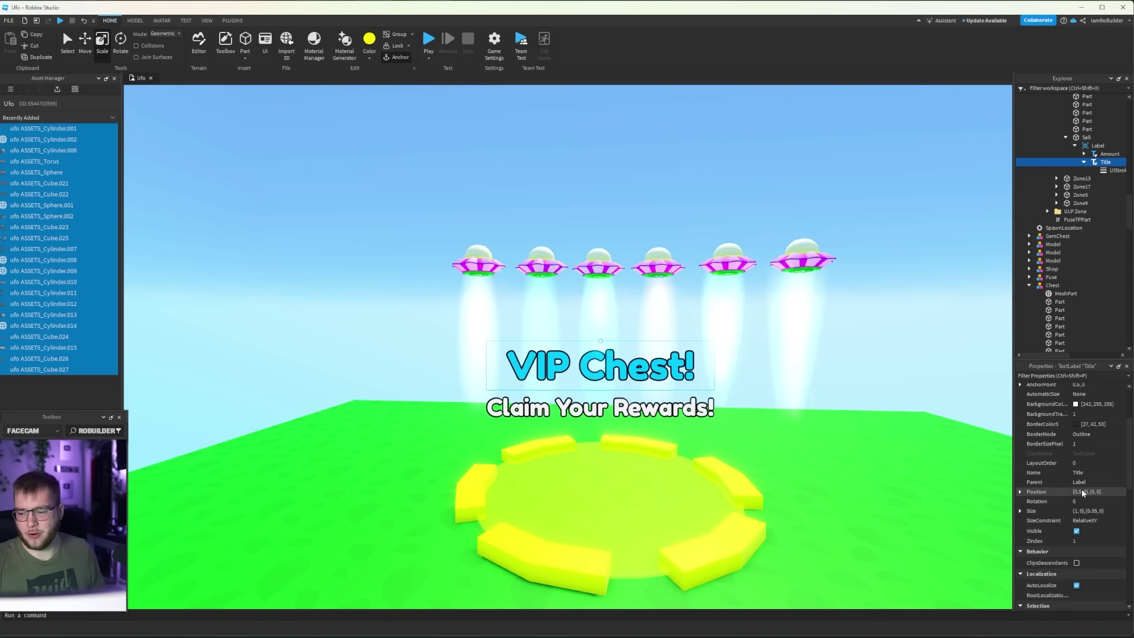
- Retitle the sign 'Beam Shop!' in yellow with subtitle 'Multiply Your Damage!'
click(1081, 499)
text(Beam Shop!)
key(Return)
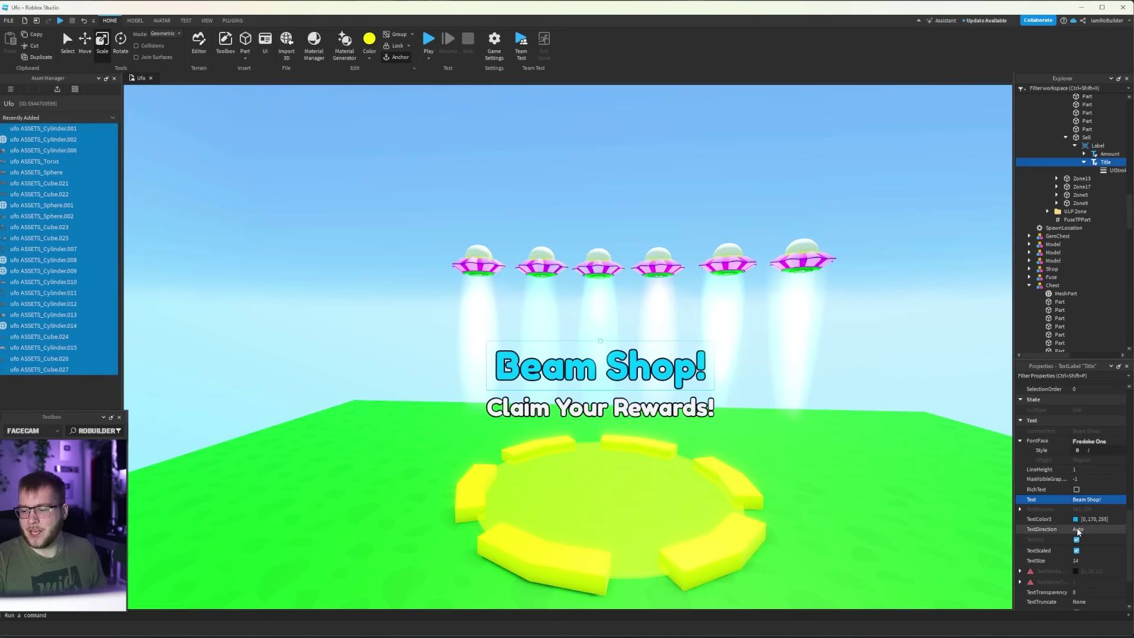
scroll(1076, 528, down, 2)
click(1075, 462)
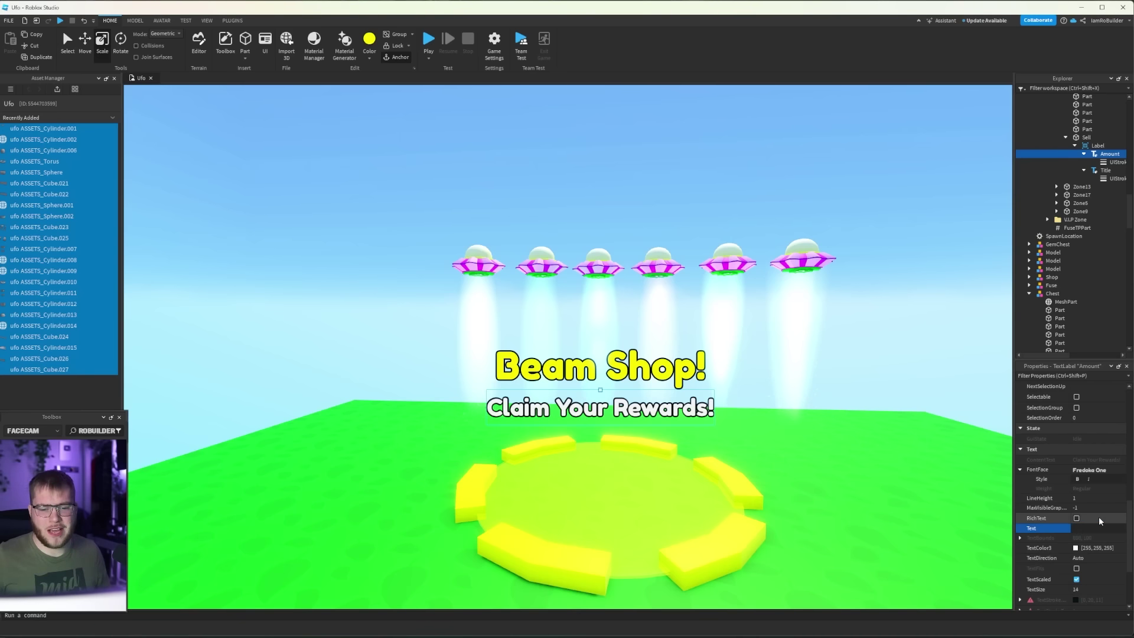
text(Multiply Your Damage!)
key(Return)
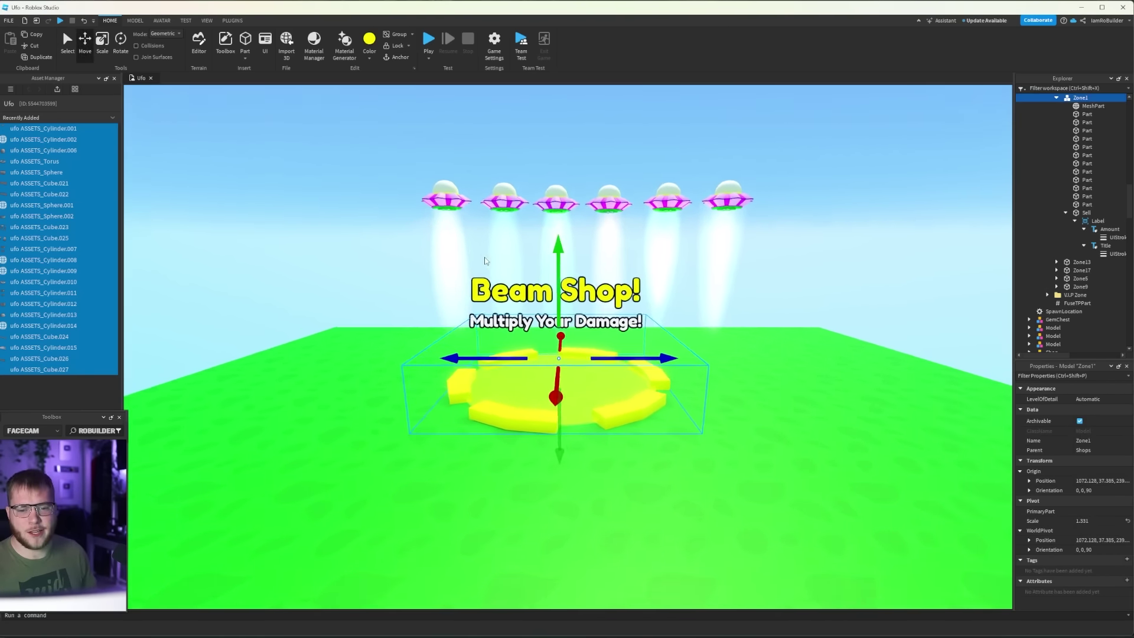
right_drag(485, 260, 547, 257)
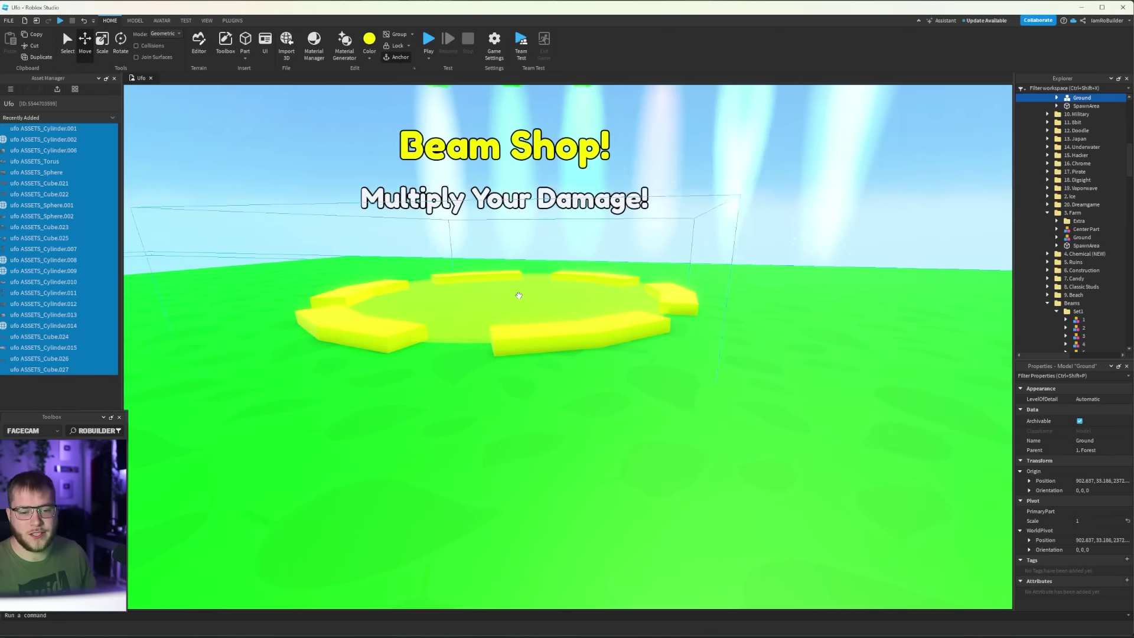
scroll(454, 306, down, 10)
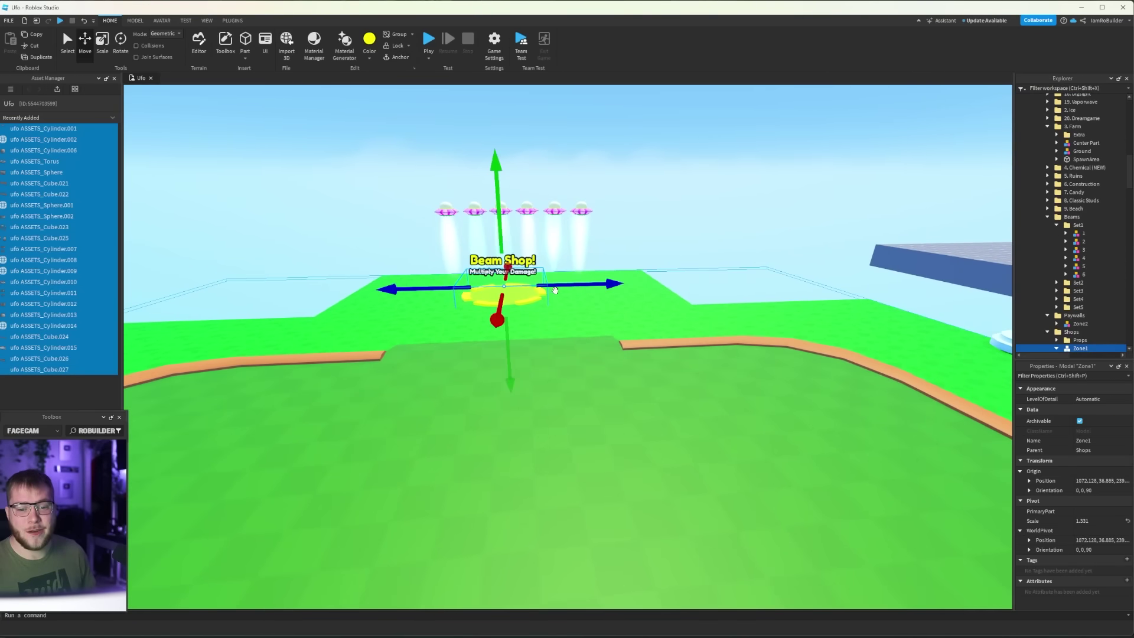
scroll(658, 224, down, 3)
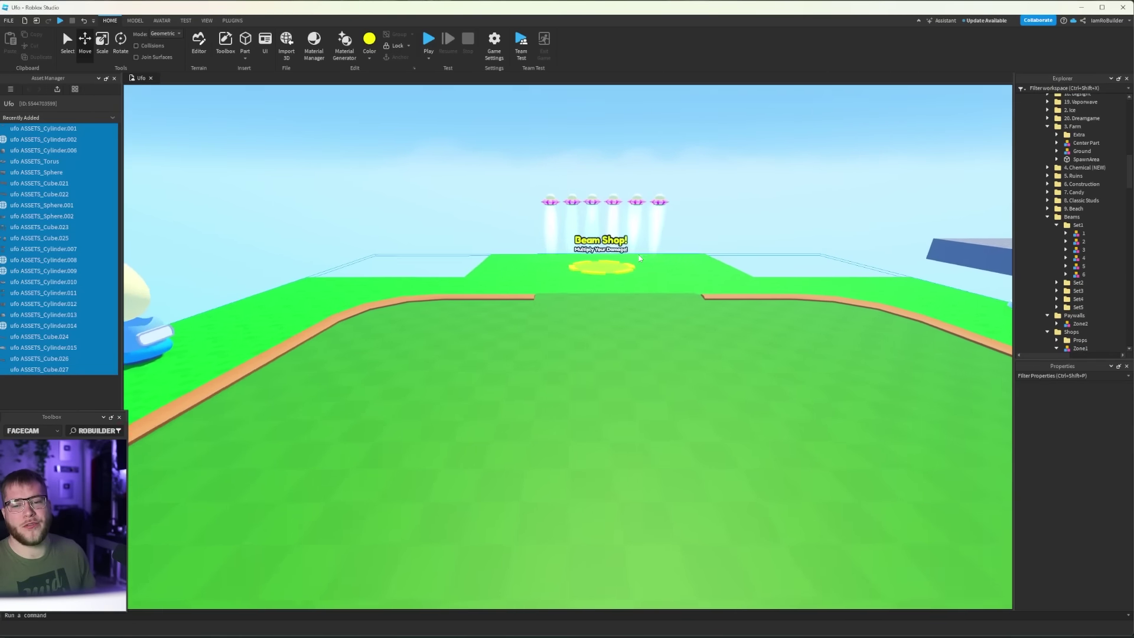
scroll(639, 255, up, 8)
scroll(620, 265, up, 3)
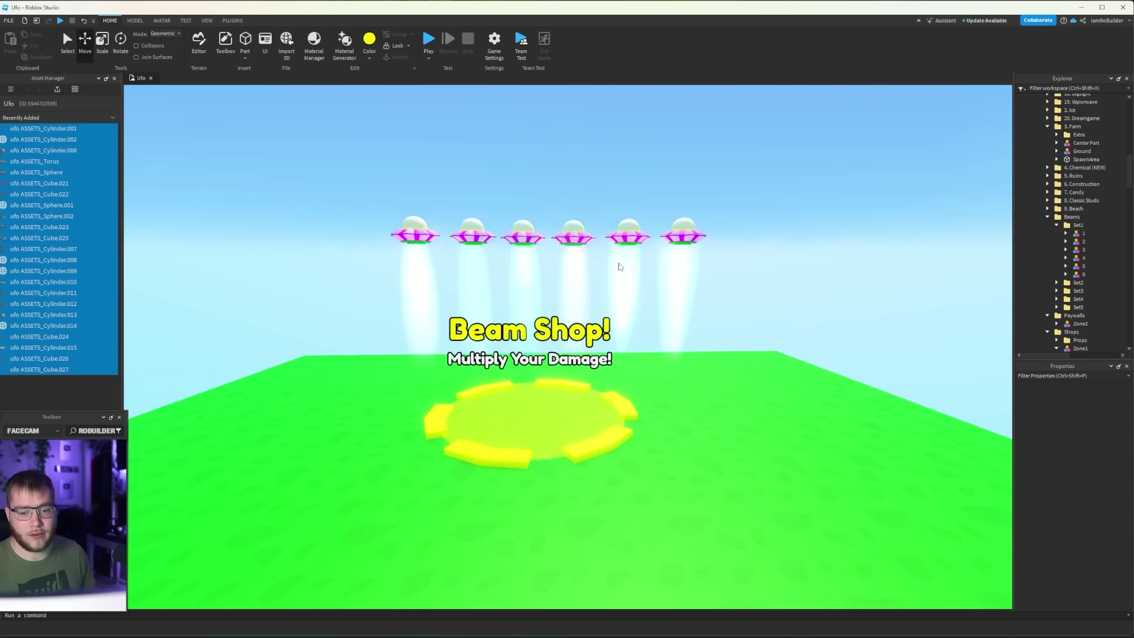
- Fly the camera across the Beam Shop area to face the VIP chest
right_drag(619, 265, 526, 396)
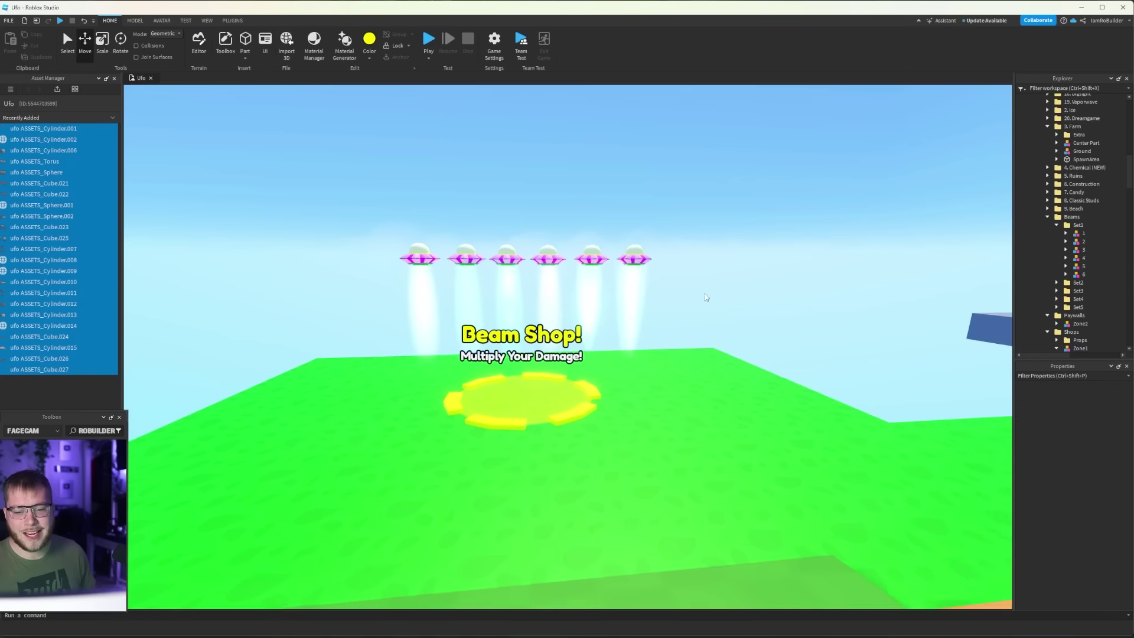
right_drag(705, 293, 723, 289)
key(w)
key(s)
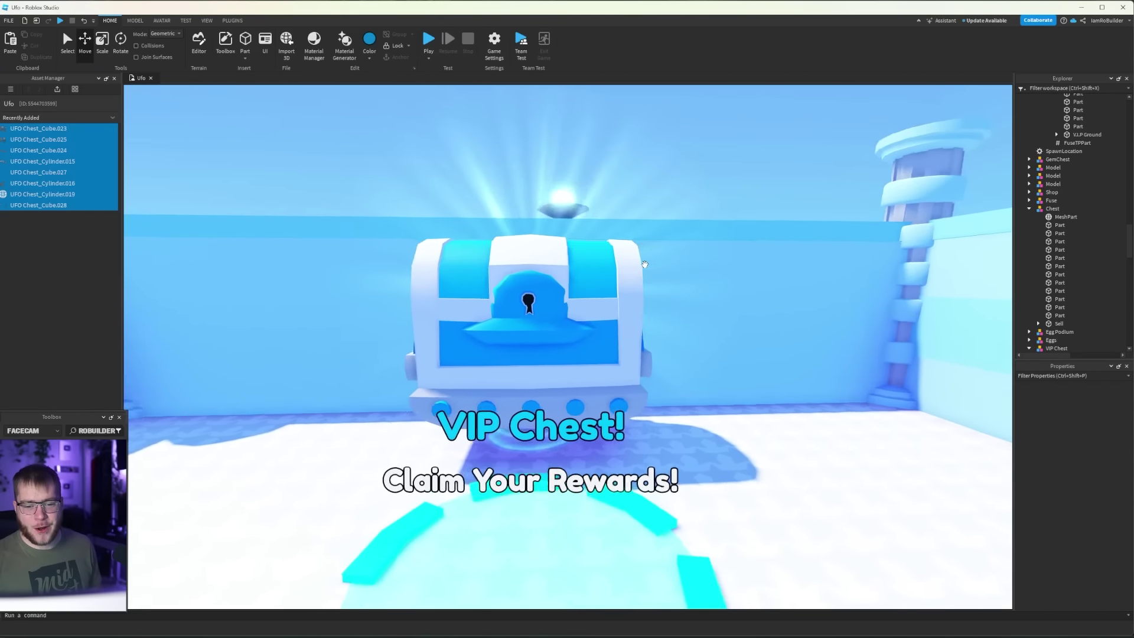
- Inspect the VIP chest's keyhole front, then orbit the egg podium and rise to a map overview
right_drag(644, 264, 644, 266)
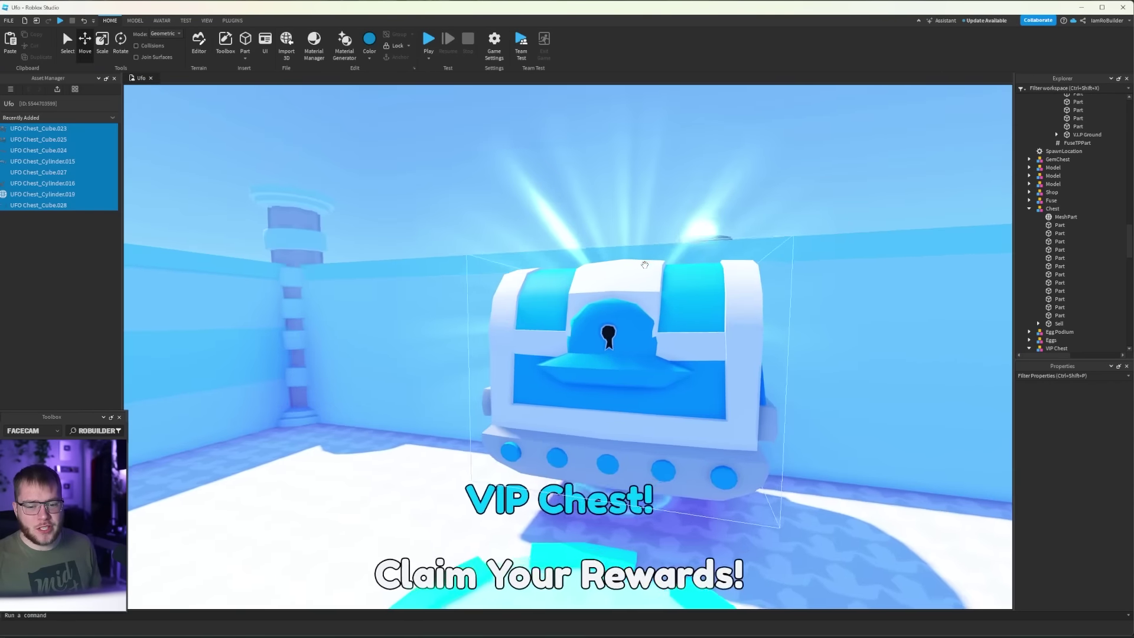
scroll(645, 265, up, 5)
scroll(634, 271, up, 5)
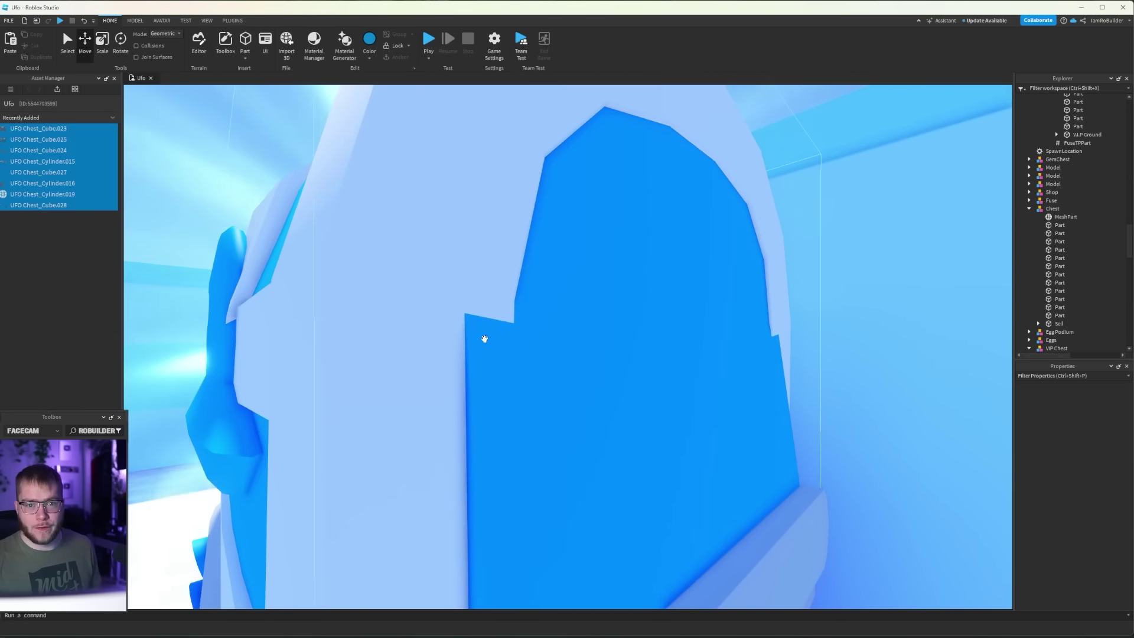
right_drag(484, 339, 502, 331)
scroll(502, 330, down, 5)
scroll(502, 331, down, 6)
scroll(502, 330, down, 3)
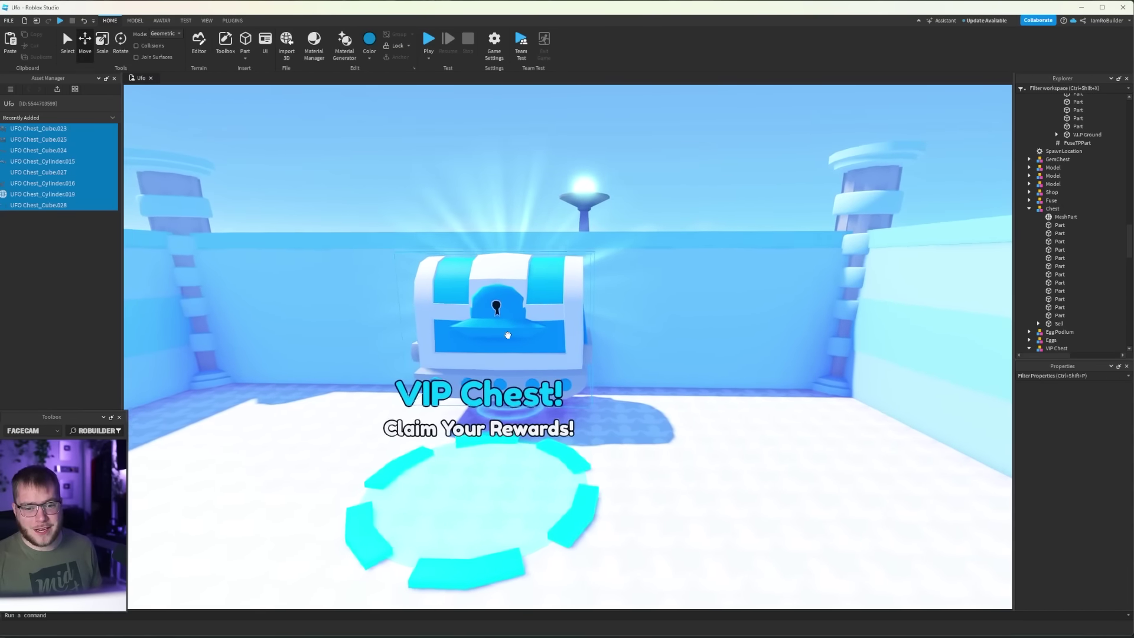
scroll(507, 336, up, 4)
scroll(506, 335, up, 2)
scroll(507, 334, down, 6)
scroll(532, 354, down, 2)
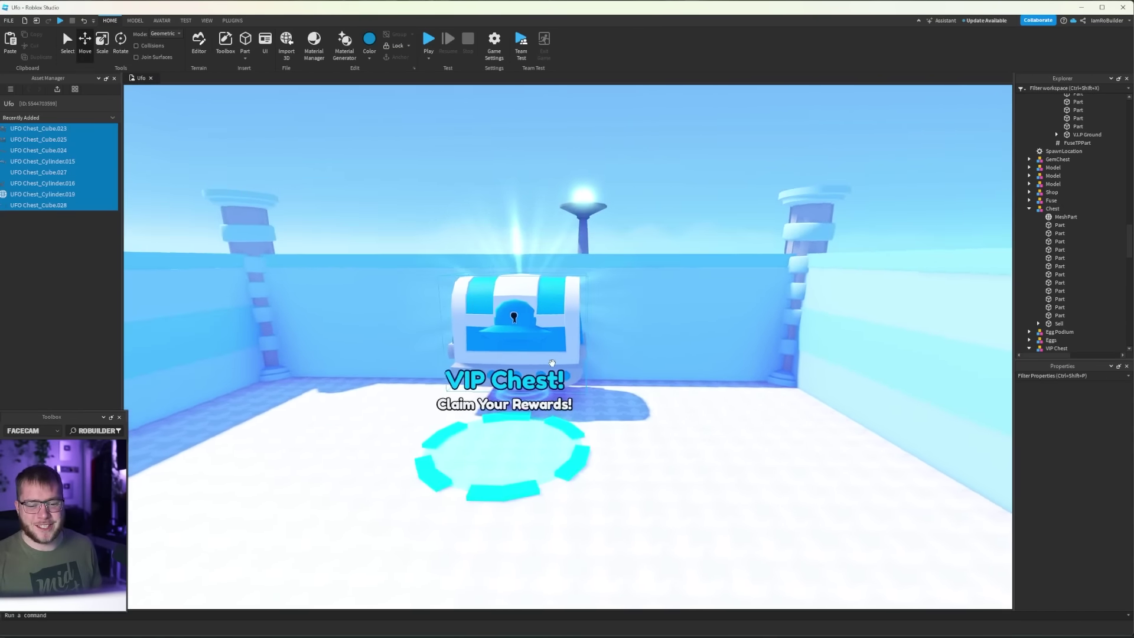
scroll(552, 364, up, 4)
scroll(554, 364, up, 2)
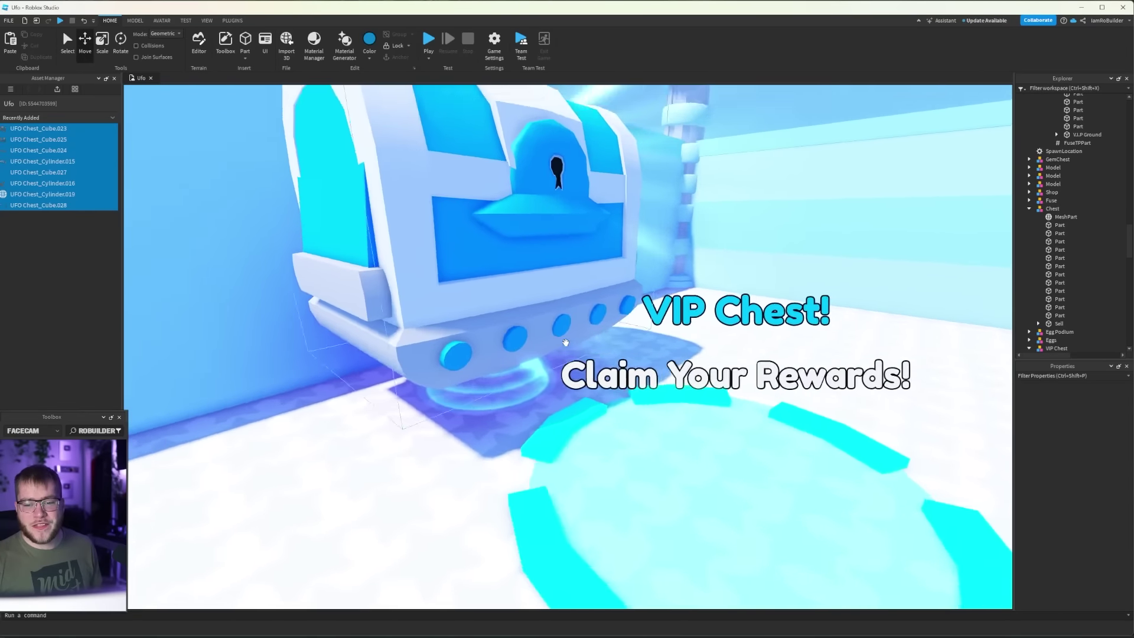
scroll(558, 354, down, 4)
scroll(566, 342, down, 2)
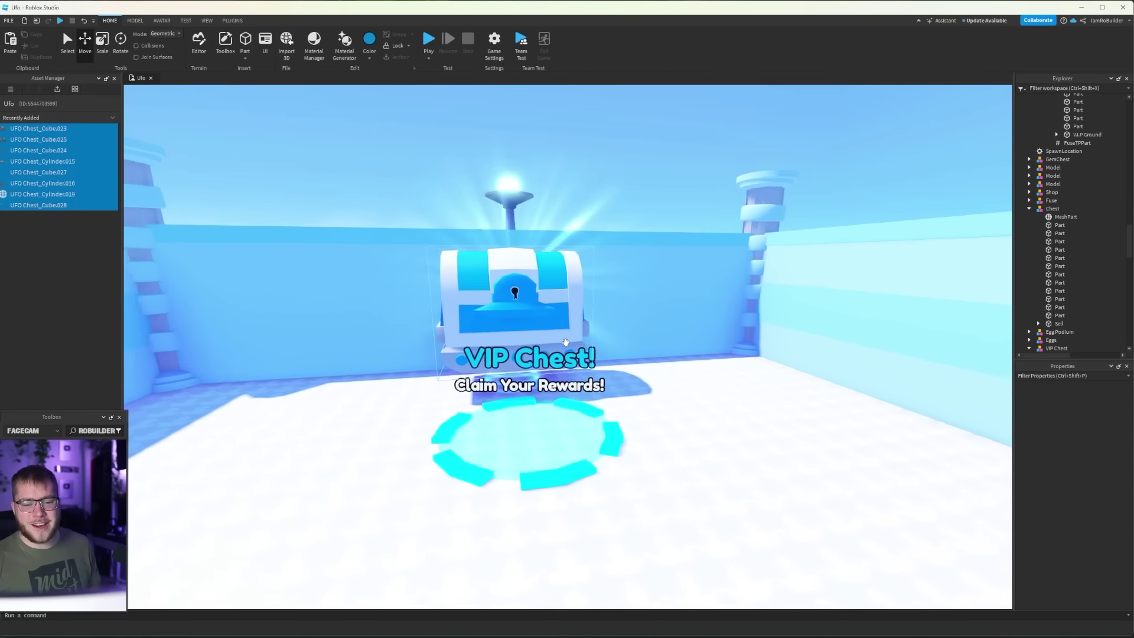
right_drag(566, 342, 579, 337)
scroll(576, 337, up, 2)
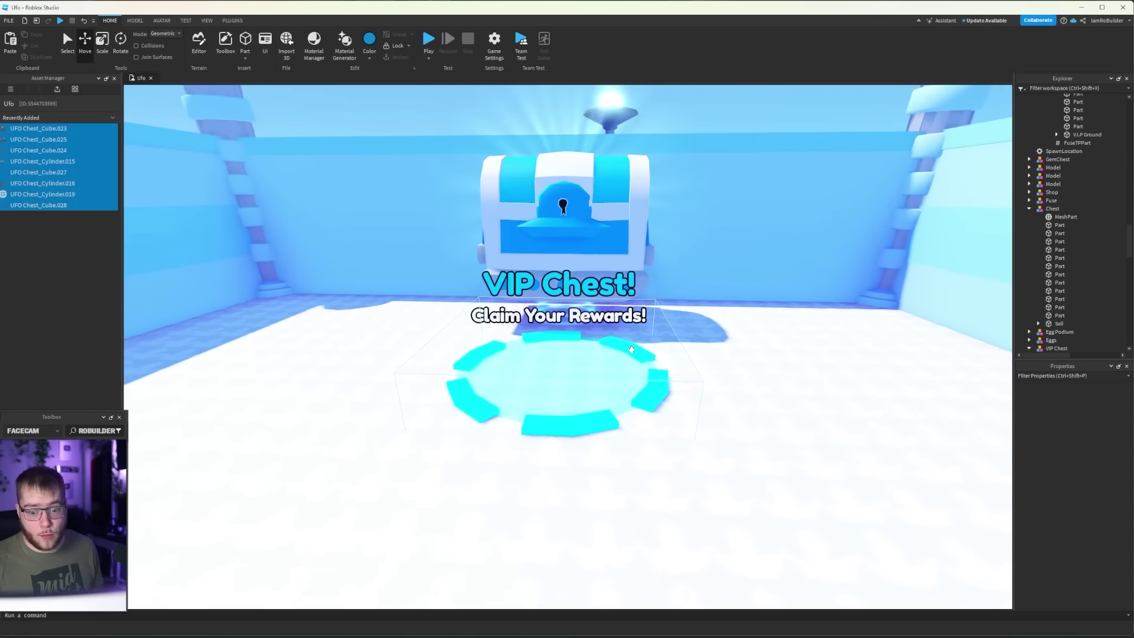
key(f)
right_drag(630, 355, 511, 316)
key(w)
key(s)
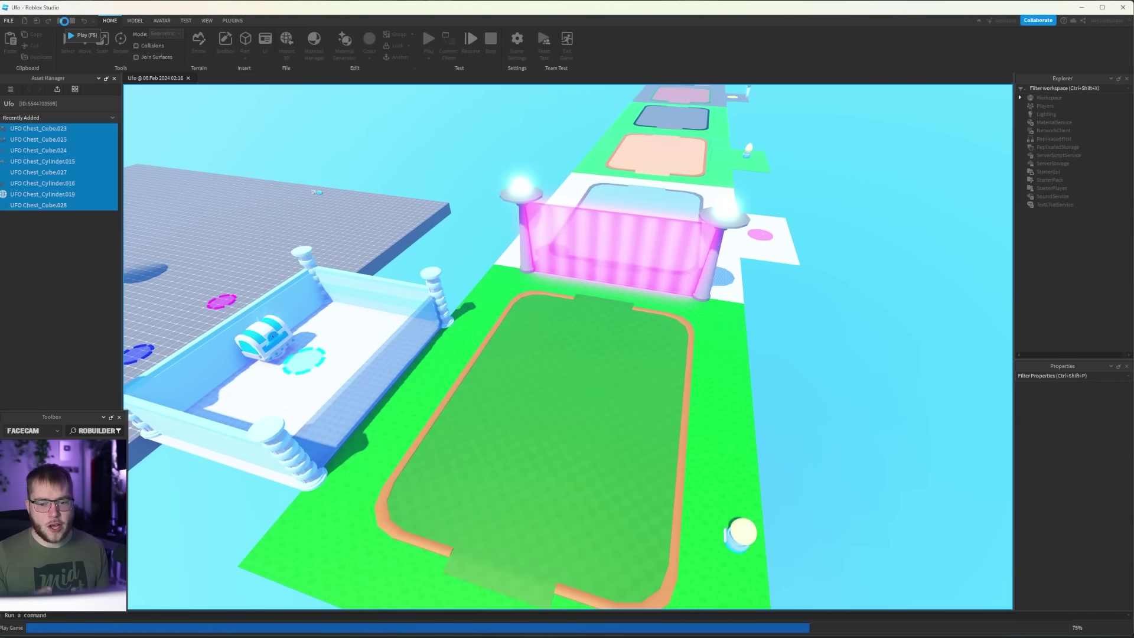
click(61, 20)
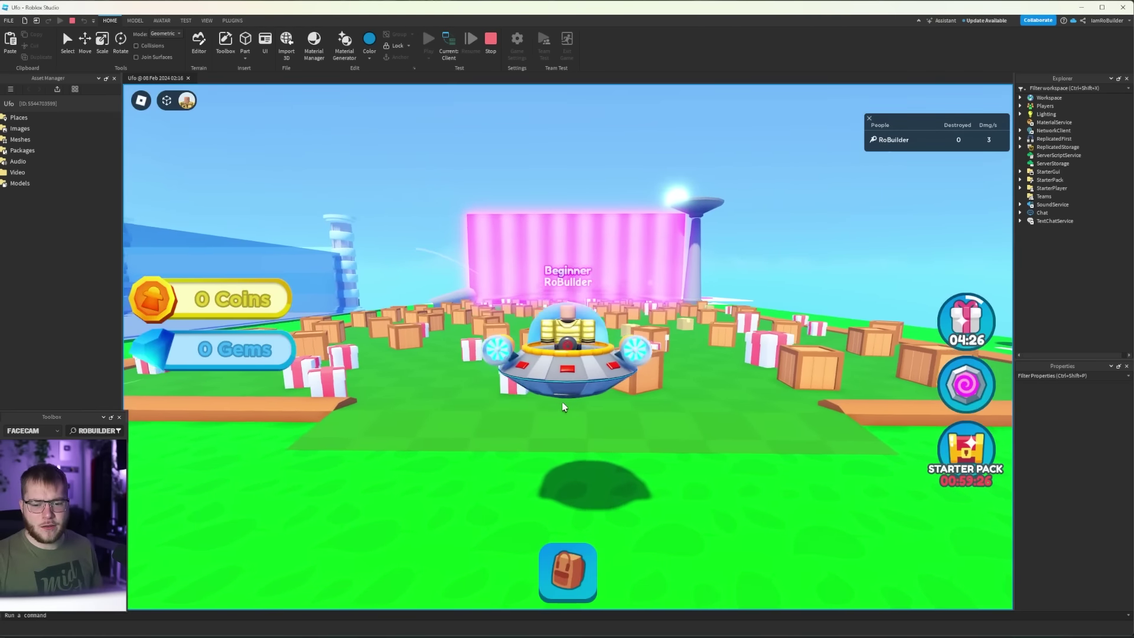
key(w)
key(w)
click(615, 492)
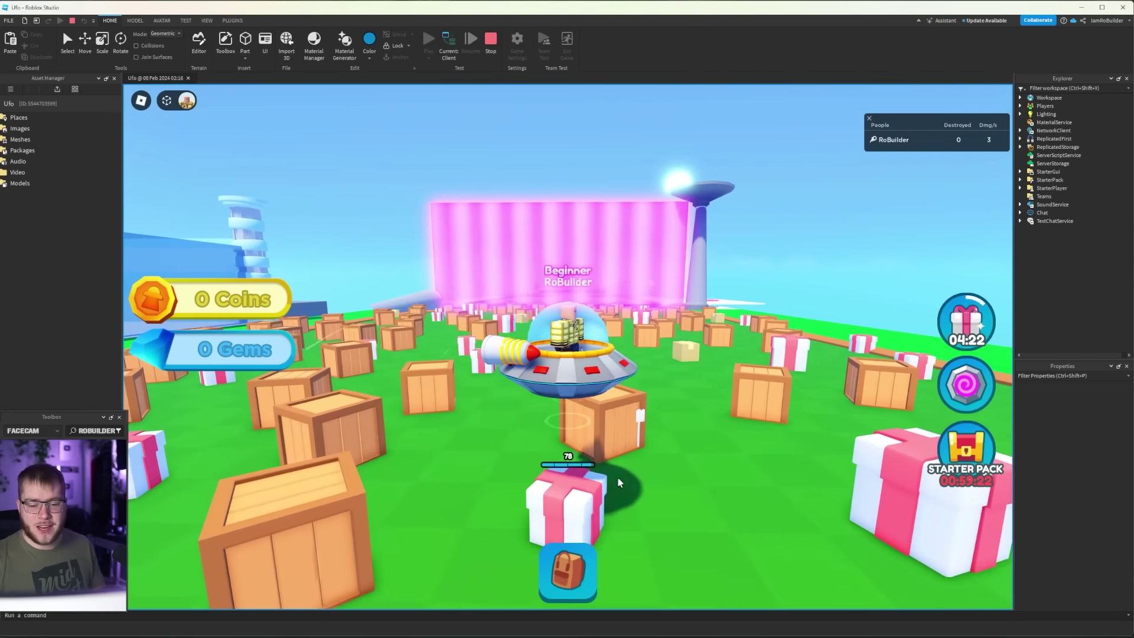
click(616, 491)
key(w)
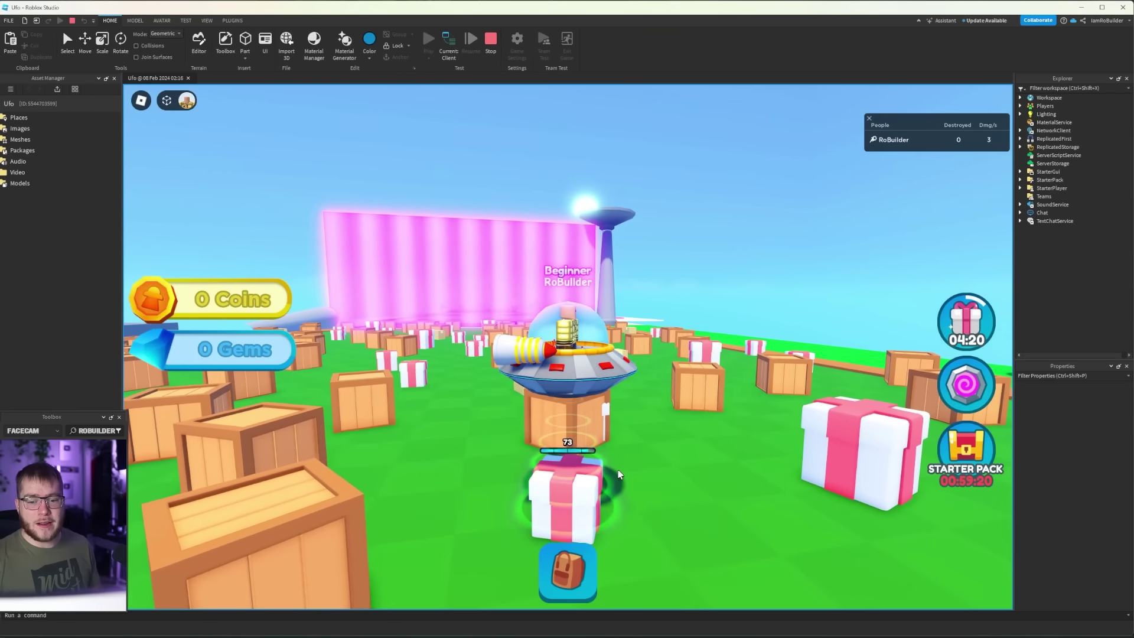
click(617, 469)
key(w)
scroll(618, 469, down, 5)
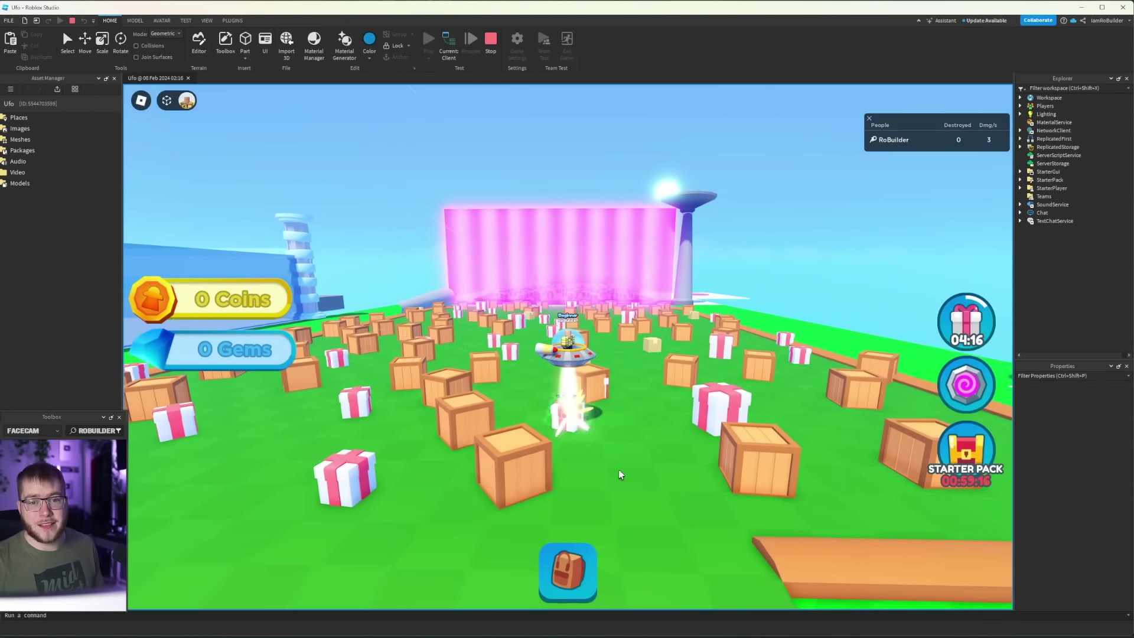
key(w)
key(w)
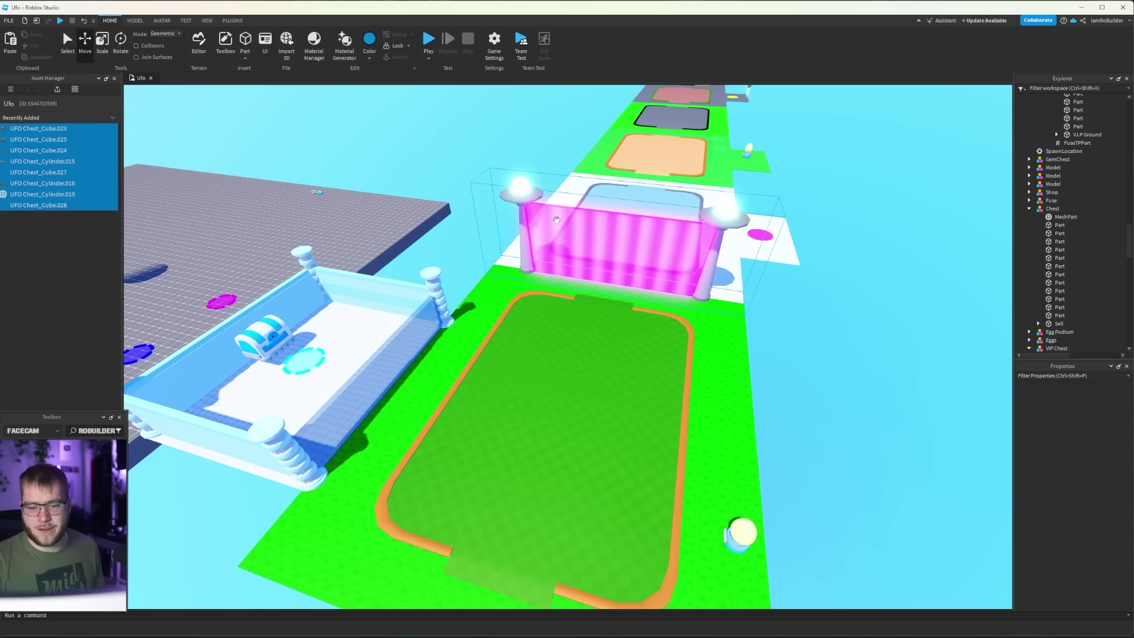
scroll(472, 174, up, 3)
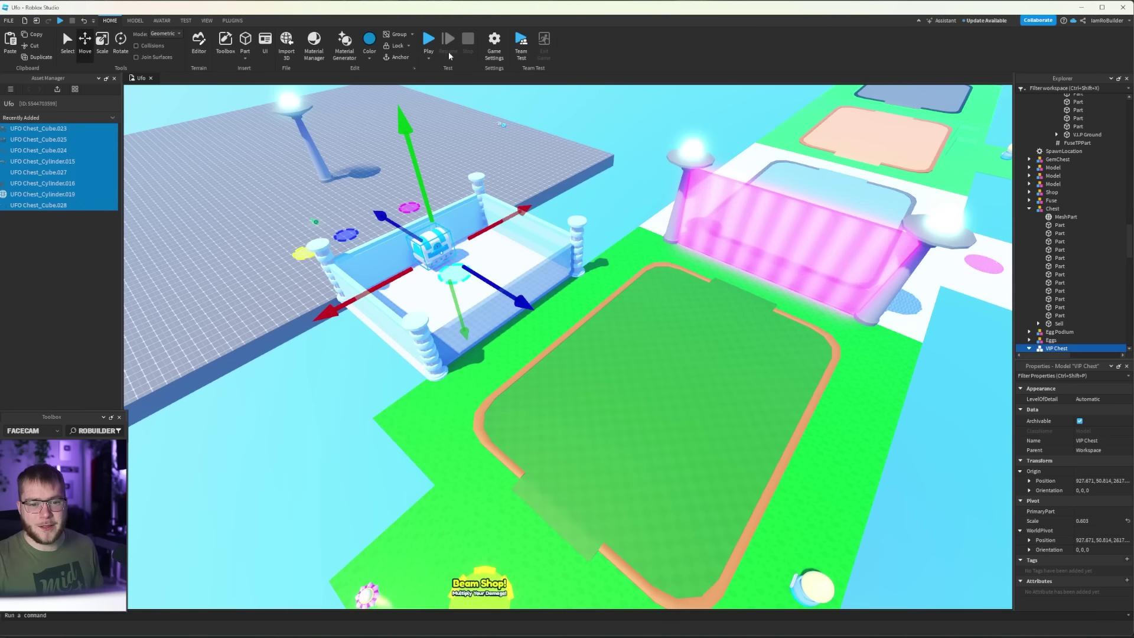
- Select the lamp pillar model, start a playtest and fly the UFO to the egg podium
click(299, 137)
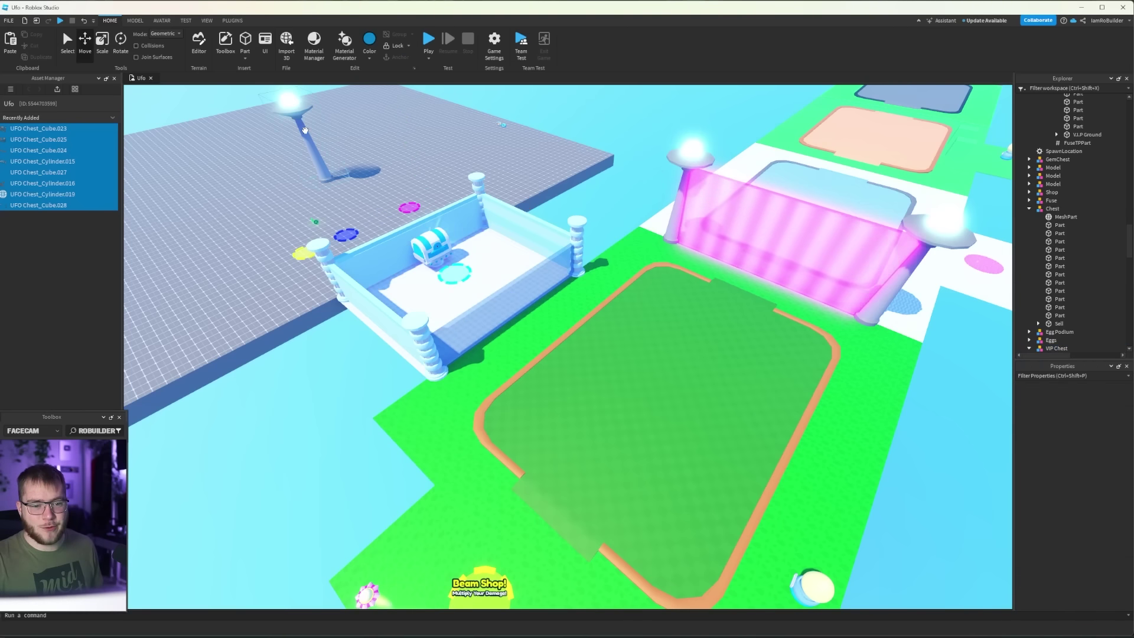
key(F5)
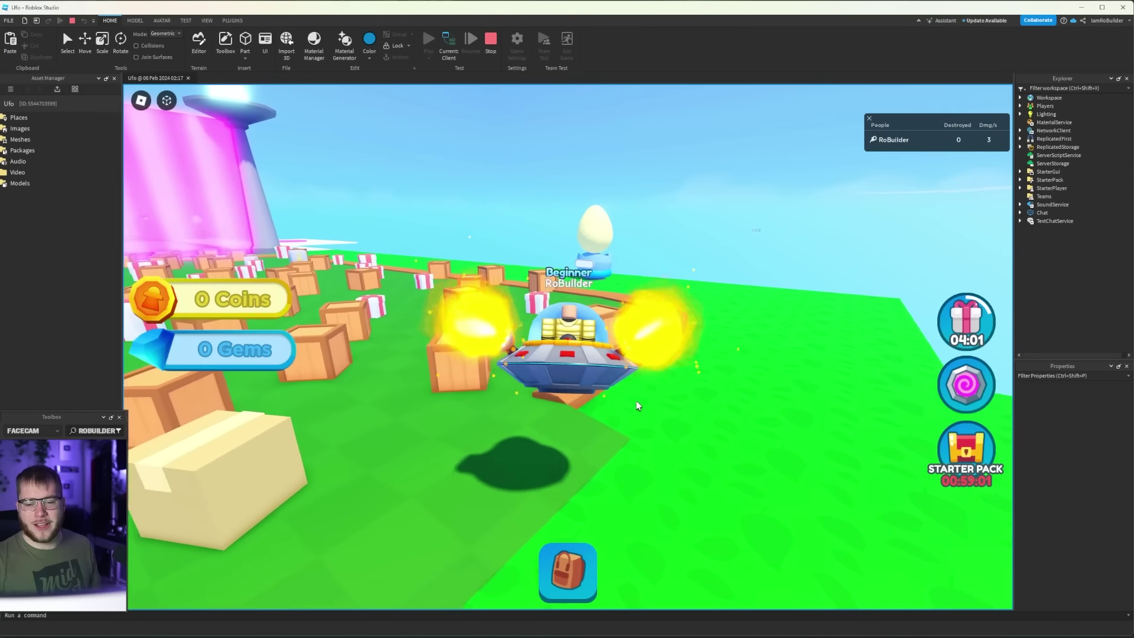
key(w)
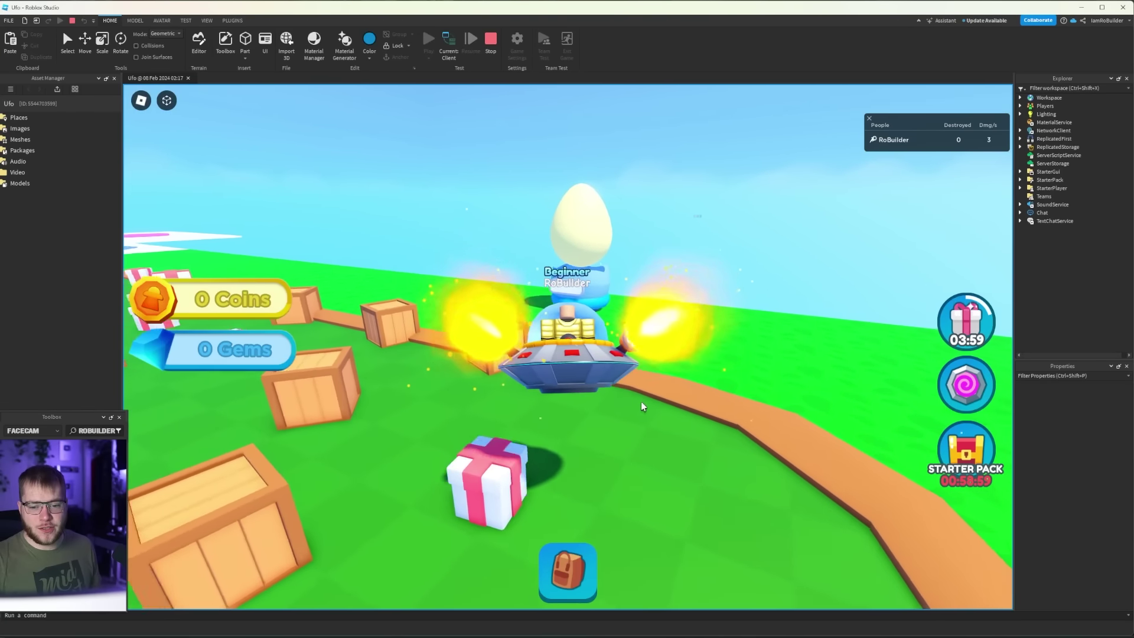
key(w)
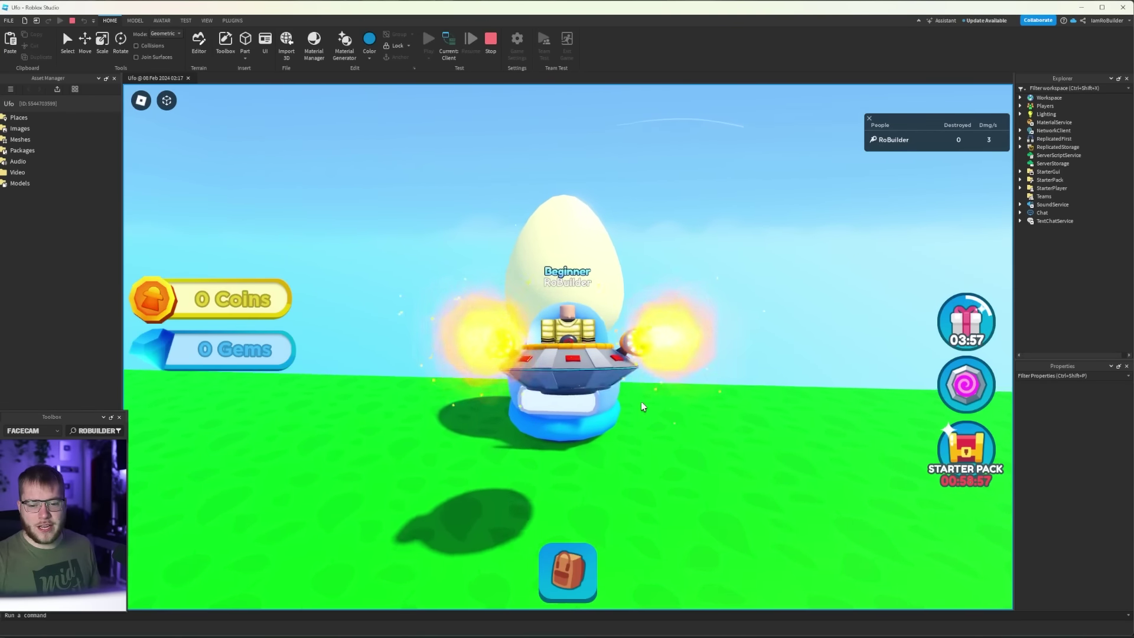
key(s)
key(space)
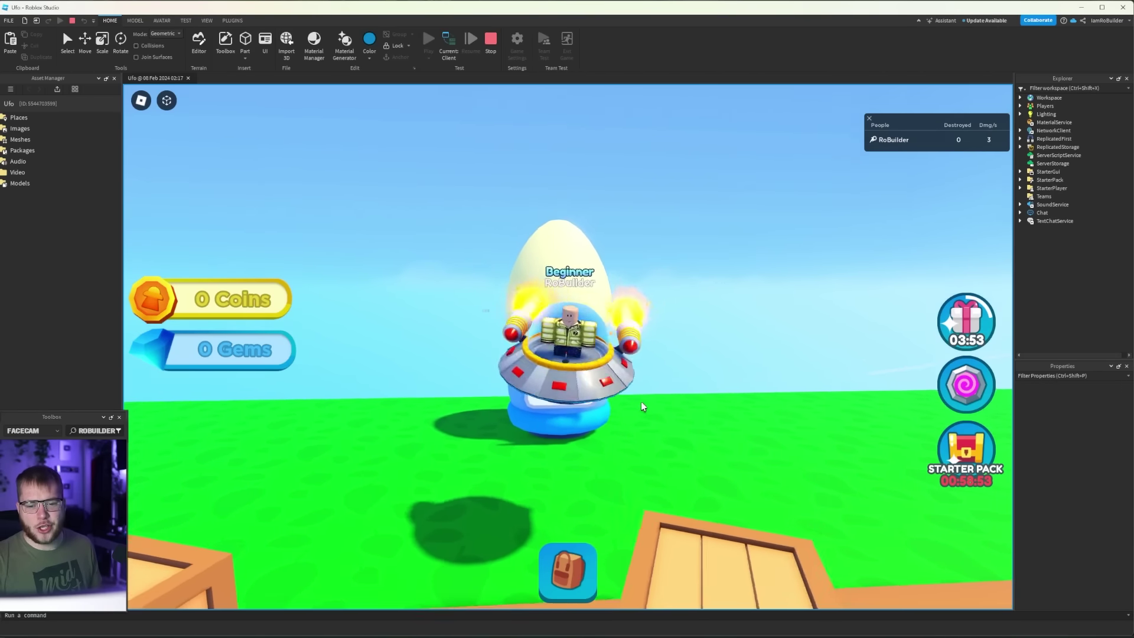
- Turn the UFO onto the Beam Shop ring, then head toward the VIP Chest area
key(a)
key(w)
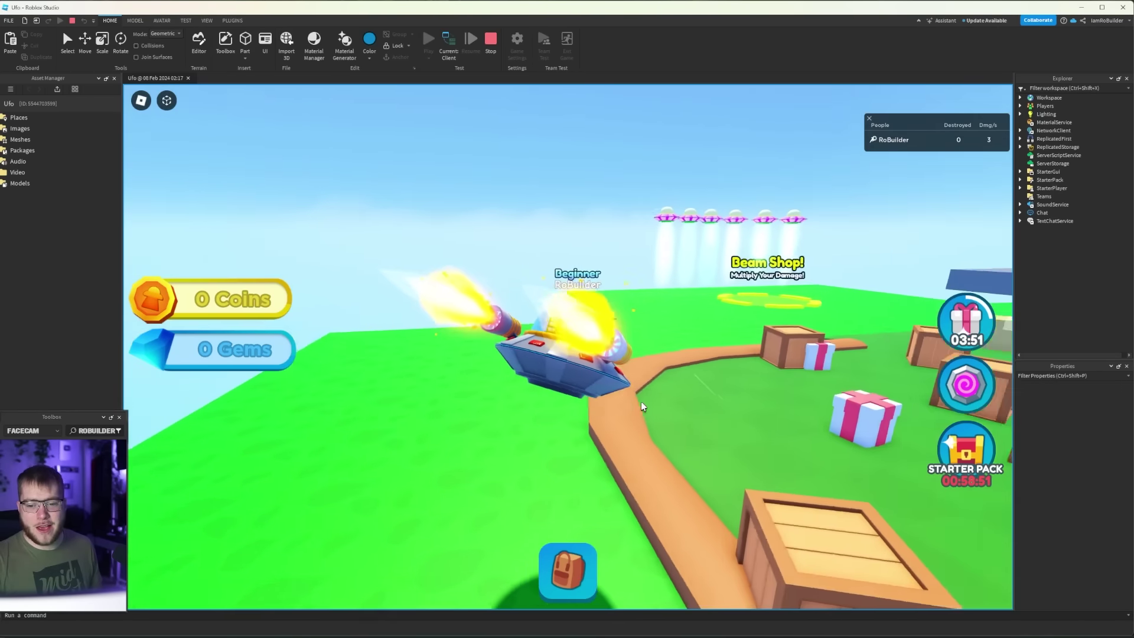
key(w)
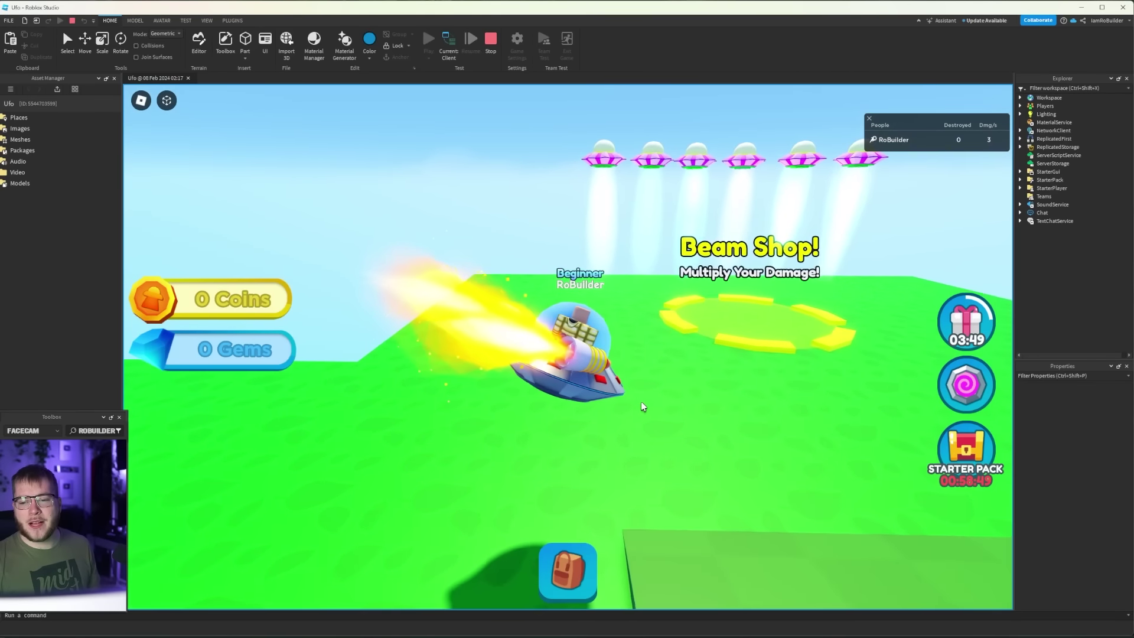
key(w)
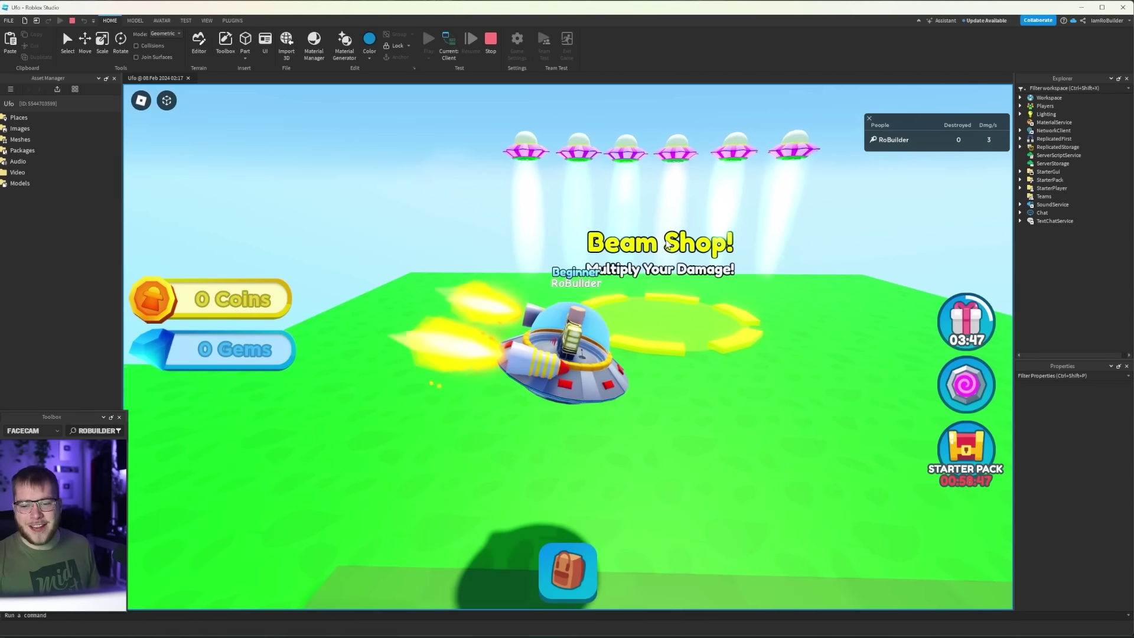
mouse_move(651, 357)
right_down()
mouse_move(623, 378)
mouse_move(825, 229)
right_up()
key(w)
key(w)
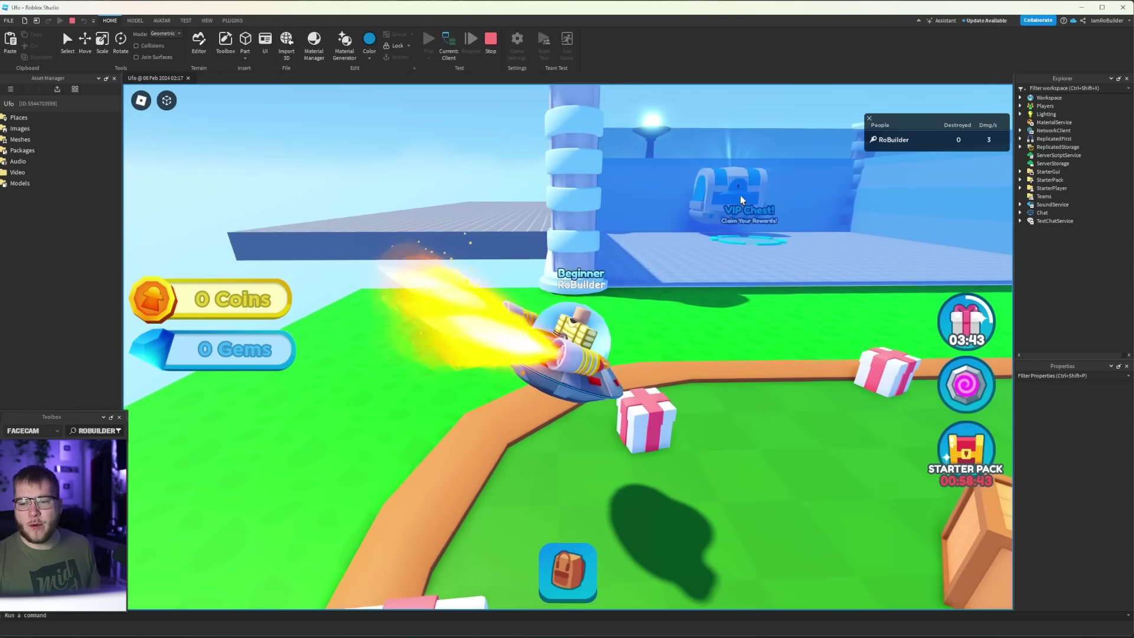